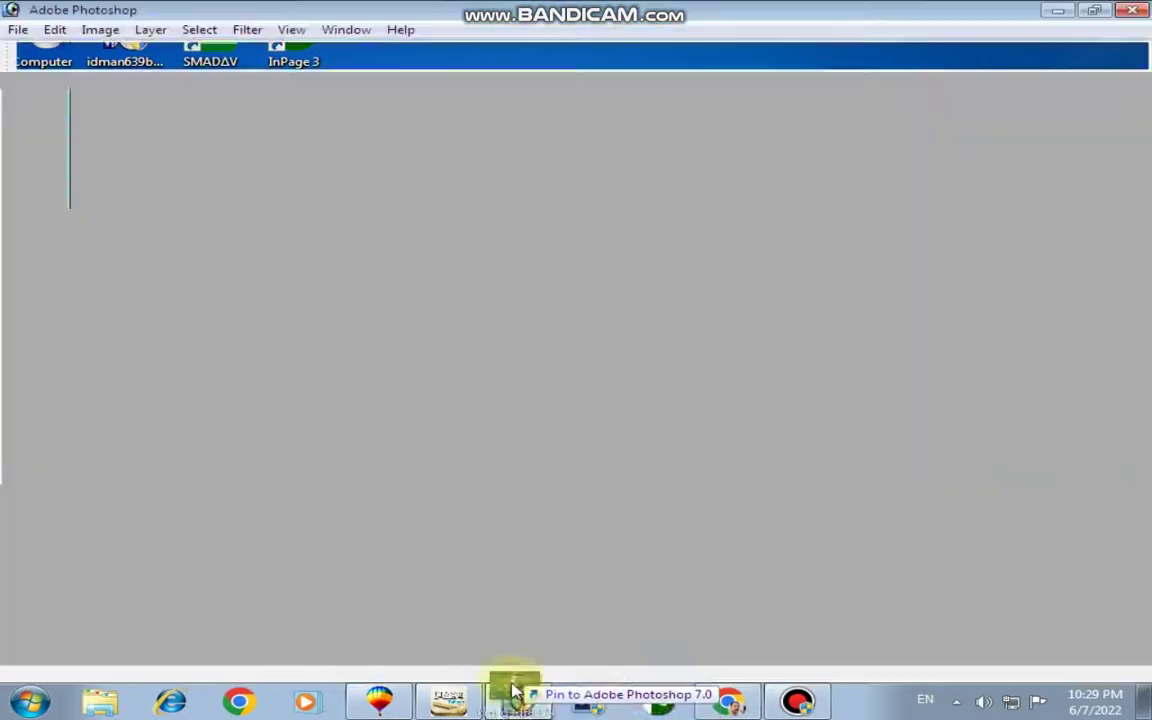
Step: Open kid-g3df8179d0_1920.jpg and bring up the new adjustment layer list
drag(325, 405, 512, 442)
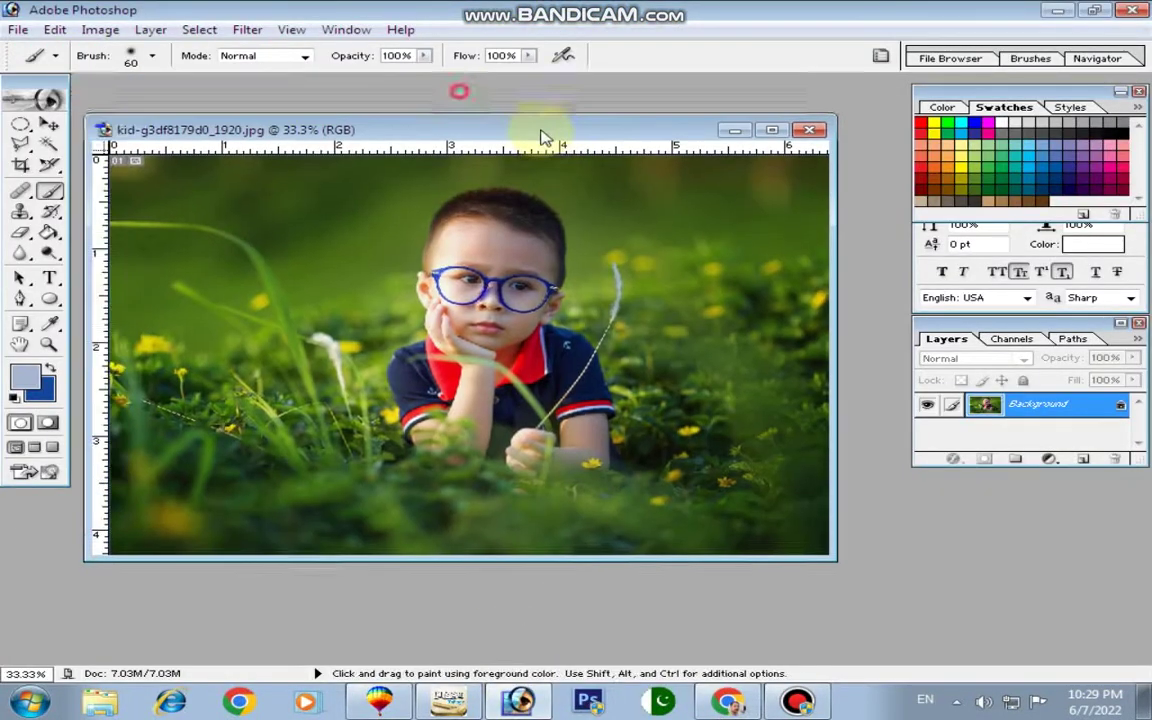
drag(418, 91, 506, 130)
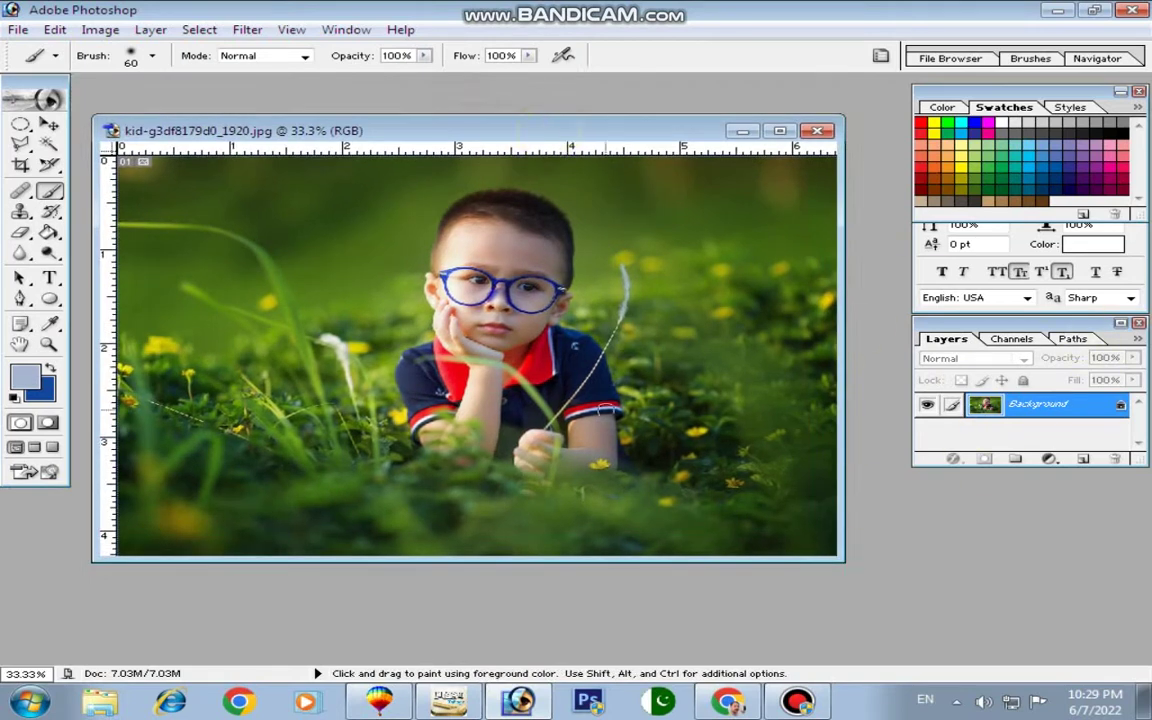
click(1046, 462)
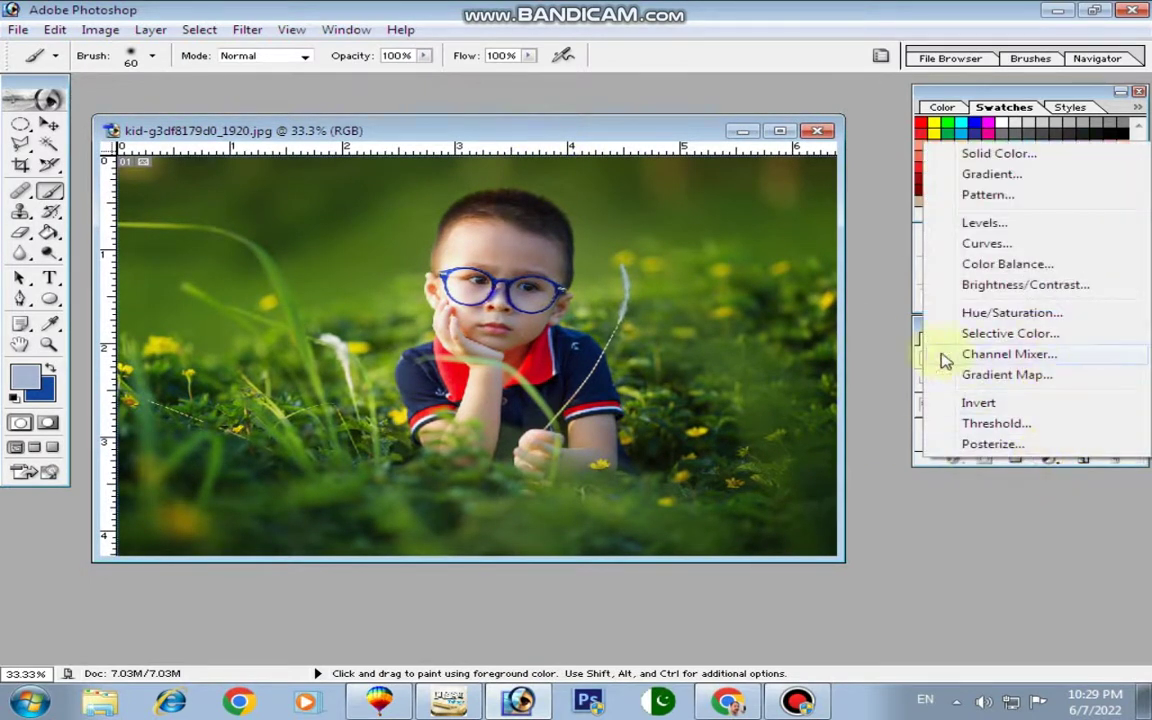
Step: Add a Channel Mixer layer with Red output set to Red +40 and Constant +200
click(1004, 355)
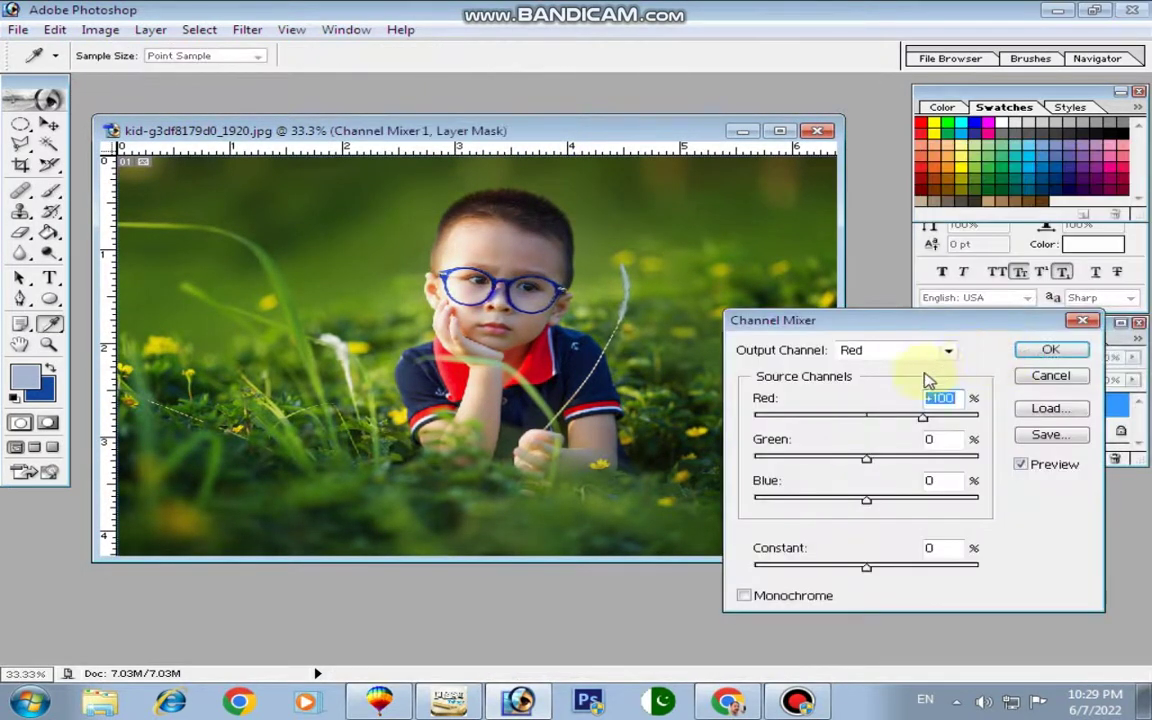
drag(927, 427, 871, 427)
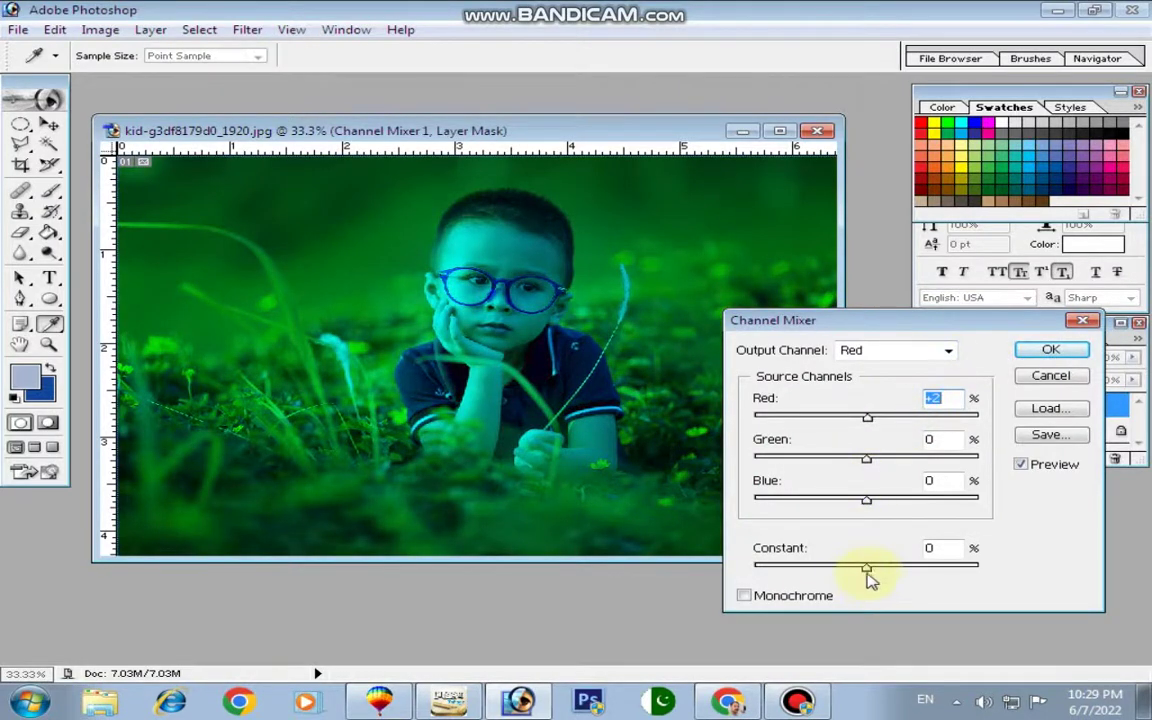
drag(867, 568, 963, 570)
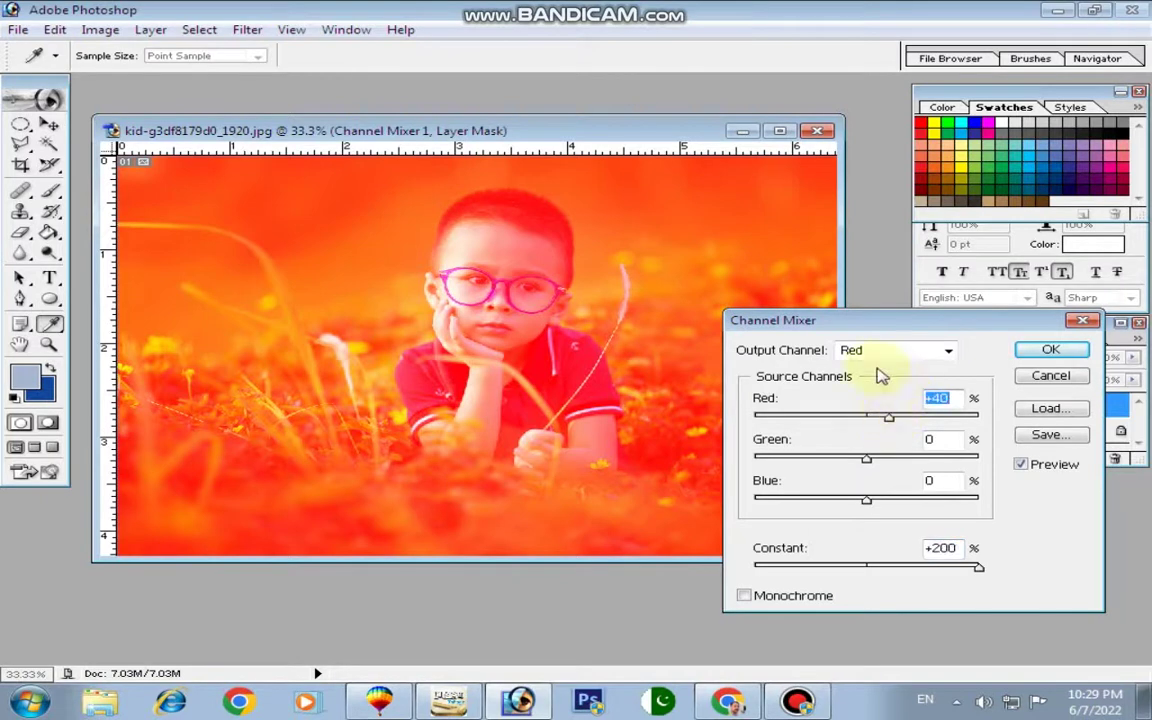
Step: Apply the Channel Mixer and fill its layer mask black to restore the original green photo
click(1048, 350)
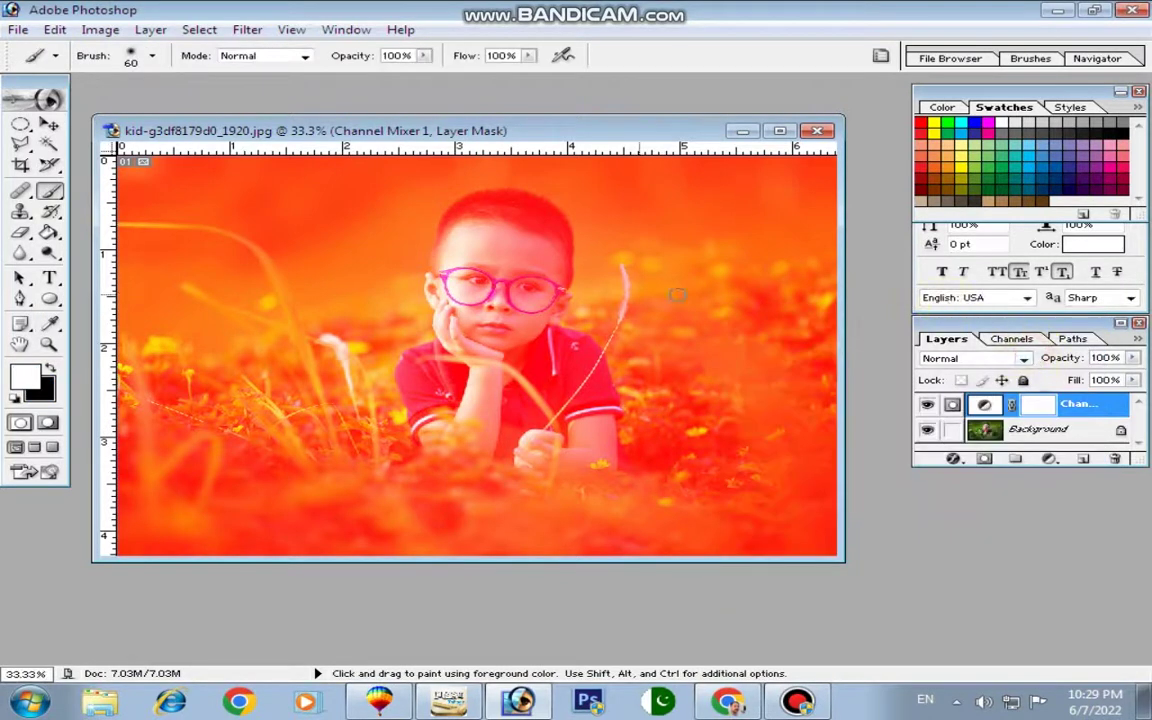
click(47, 233)
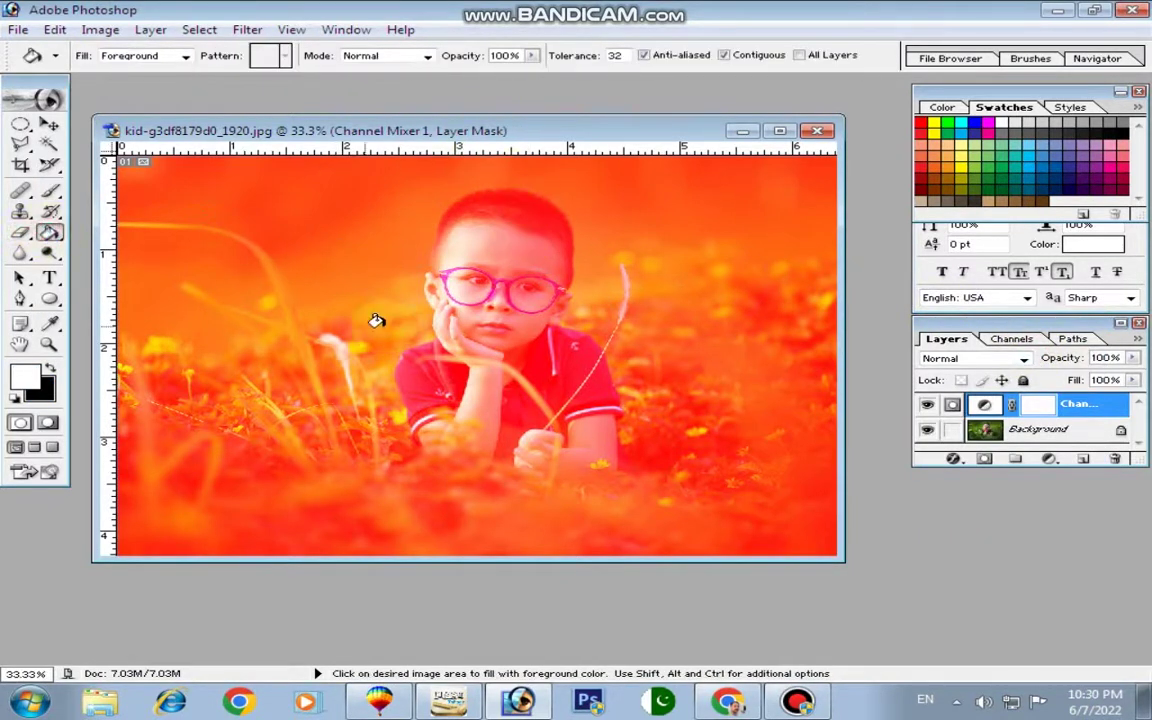
click(50, 368)
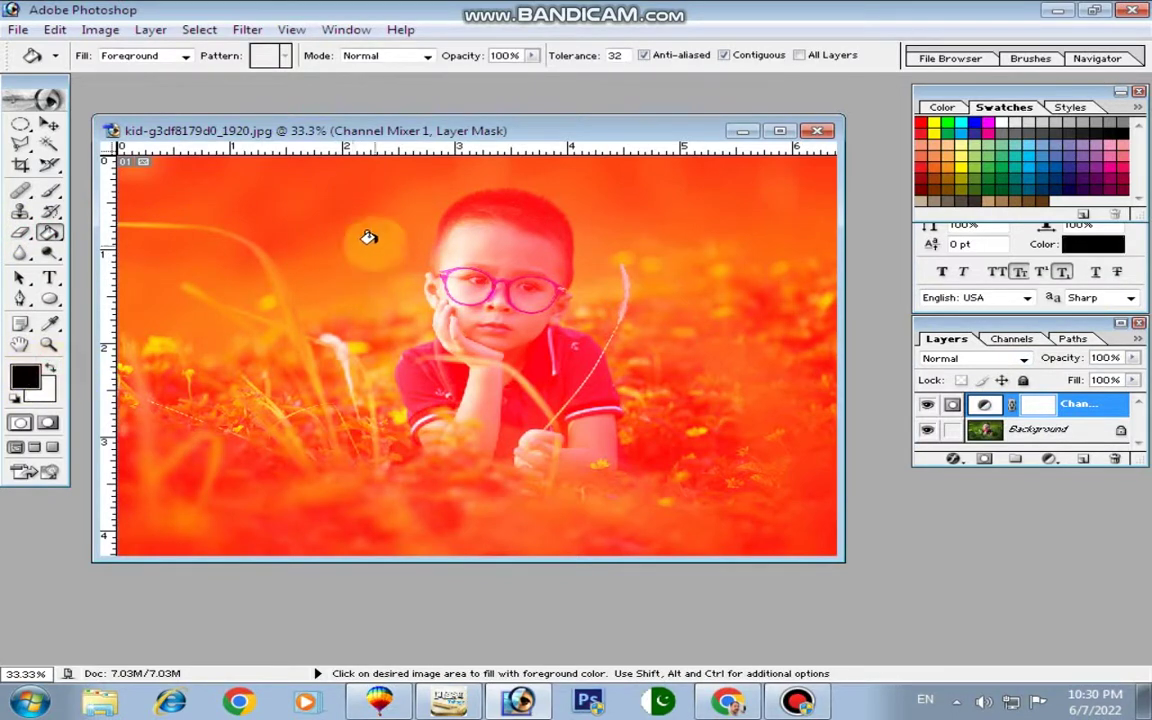
click(355, 195)
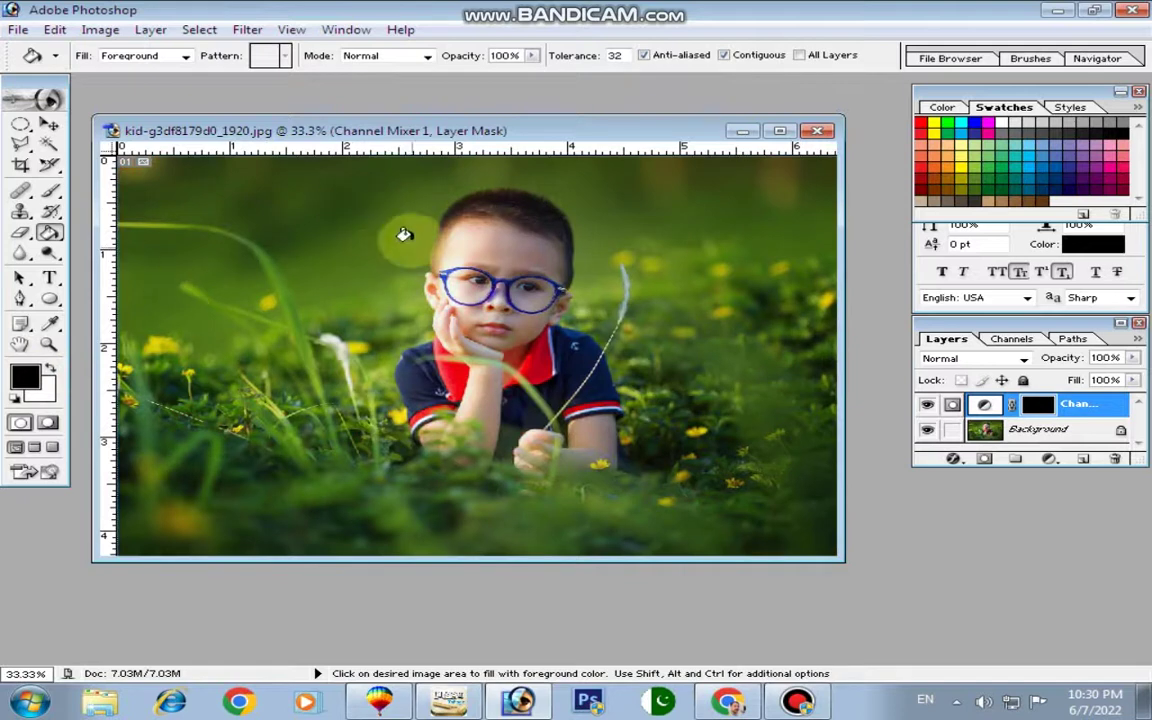
click(50, 368)
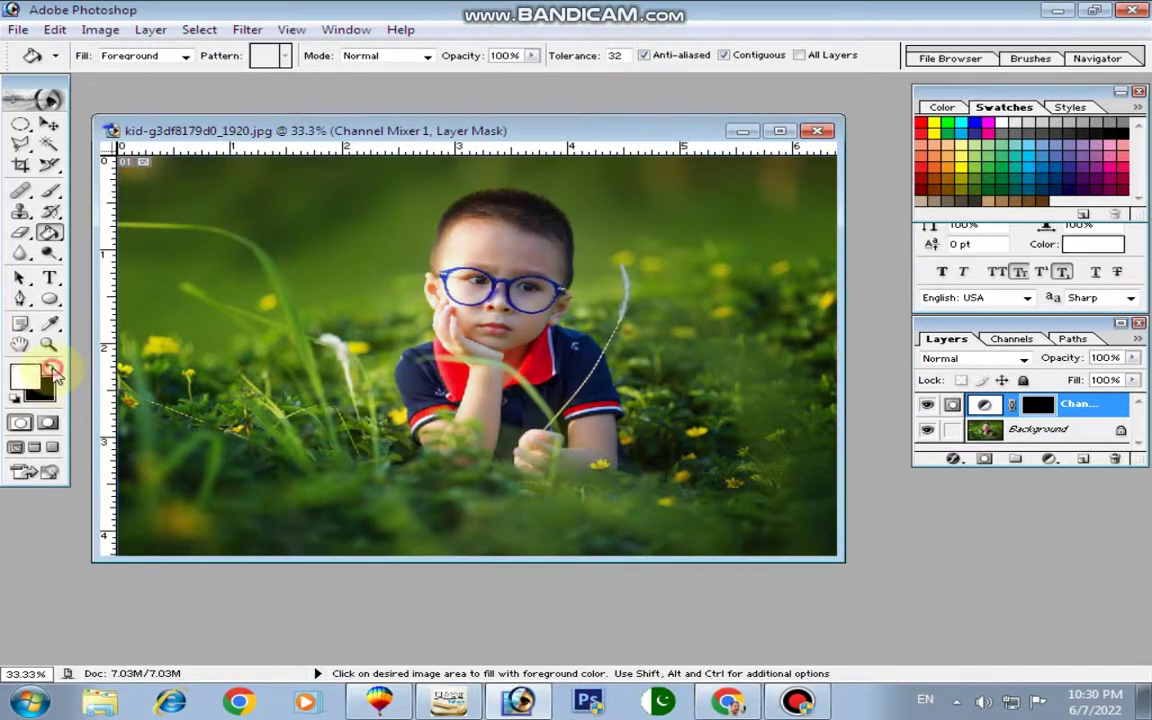
click(50, 190)
click(779, 130)
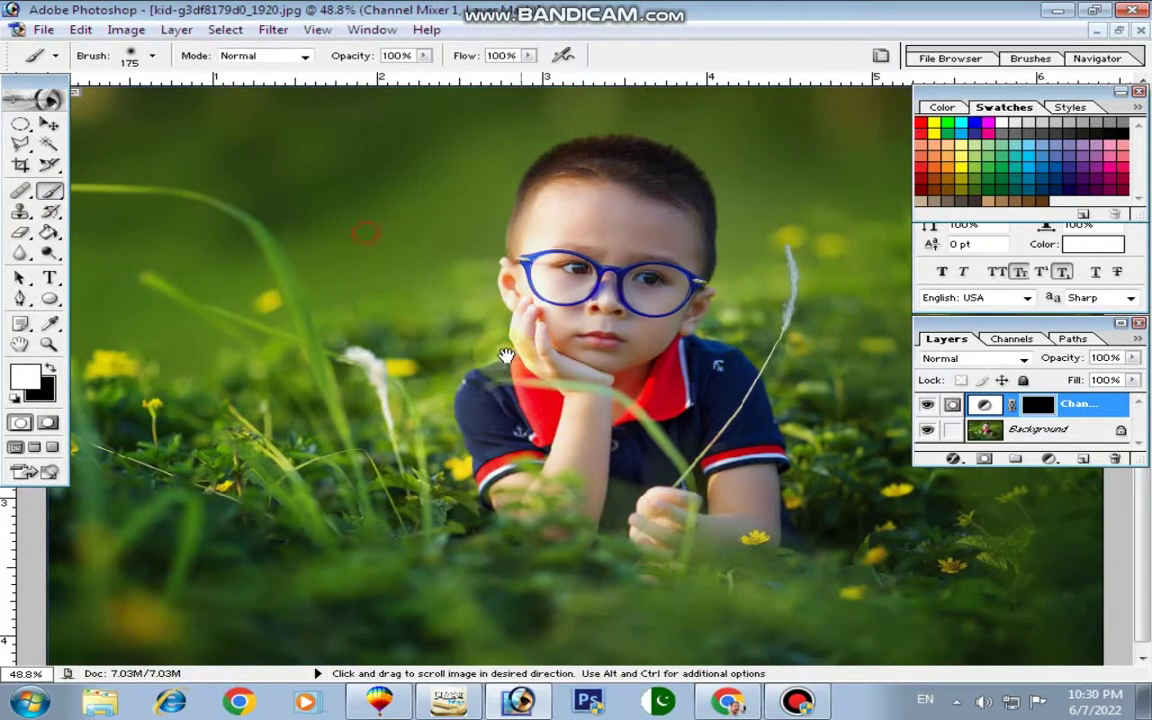
Step: Paint the mask white with a 175 px soft brush around the photo's borders, leaving the boy natural
key(ctrl+minus)
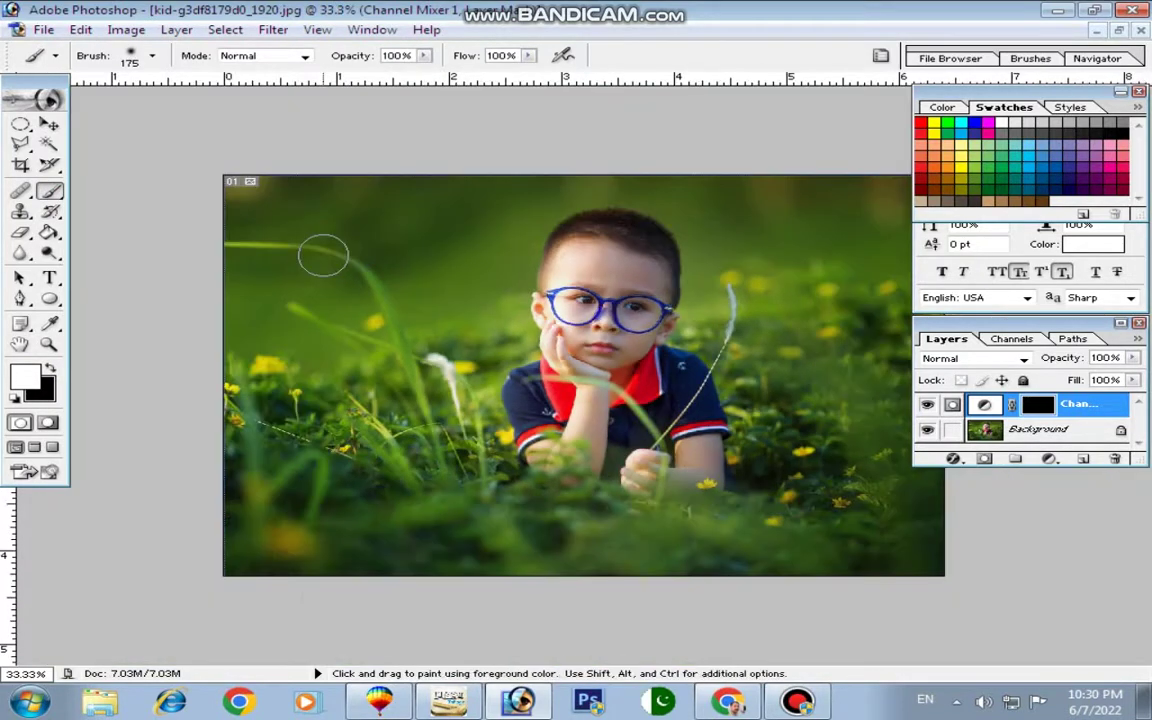
mouse_move(252, 275)
mouse_down()
mouse_move(245, 183)
mouse_move(191, 513)
mouse_move(383, 315)
mouse_move(489, 580)
mouse_move(474, 585)
mouse_up()
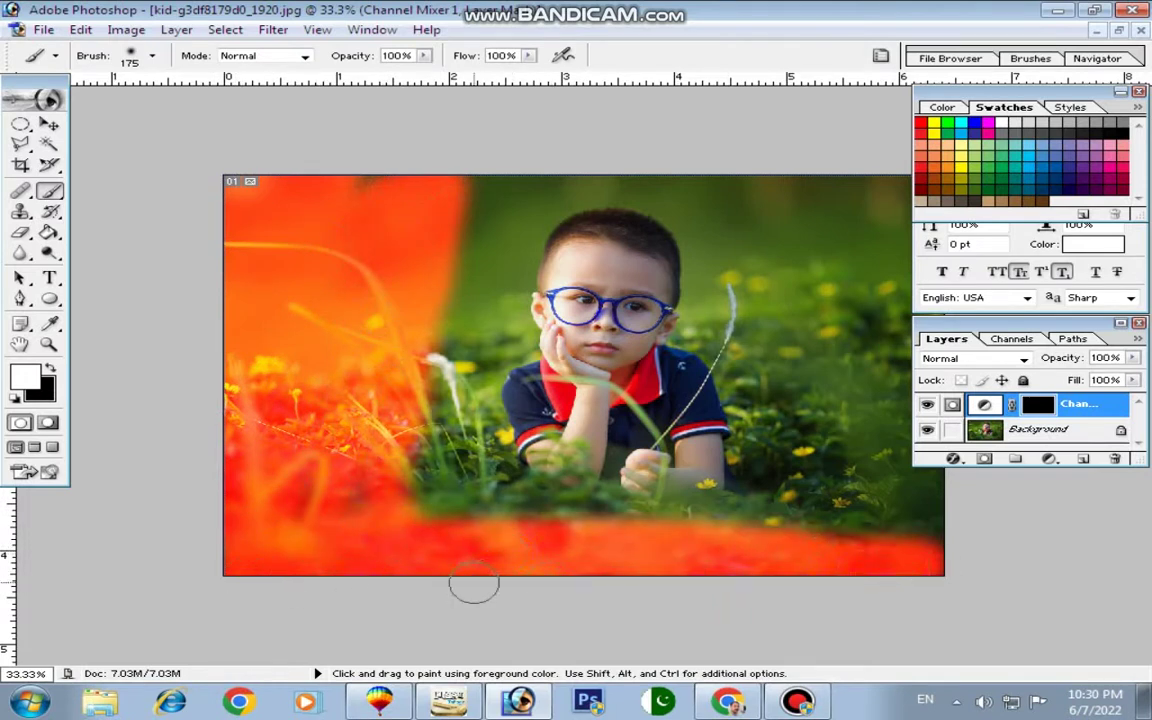
mouse_move(391, 426)
mouse_down()
mouse_move(338, 167)
mouse_move(430, 175)
mouse_move(436, 481)
mouse_move(740, 475)
mouse_move(840, 495)
mouse_move(910, 555)
mouse_move(880, 320)
mouse_move(887, 154)
mouse_move(865, 437)
mouse_move(828, 167)
mouse_move(805, 230)
mouse_move(800, 430)
mouse_move(845, 500)
mouse_move(795, 276)
mouse_up()
mouse_move(783, 228)
mouse_down()
mouse_move(748, 170)
mouse_move(463, 170)
mouse_move(643, 185)
mouse_move(748, 230)
mouse_up()
mouse_move(773, 288)
mouse_down()
mouse_move(700, 380)
mouse_move(700, 450)
mouse_move(793, 518)
mouse_up()
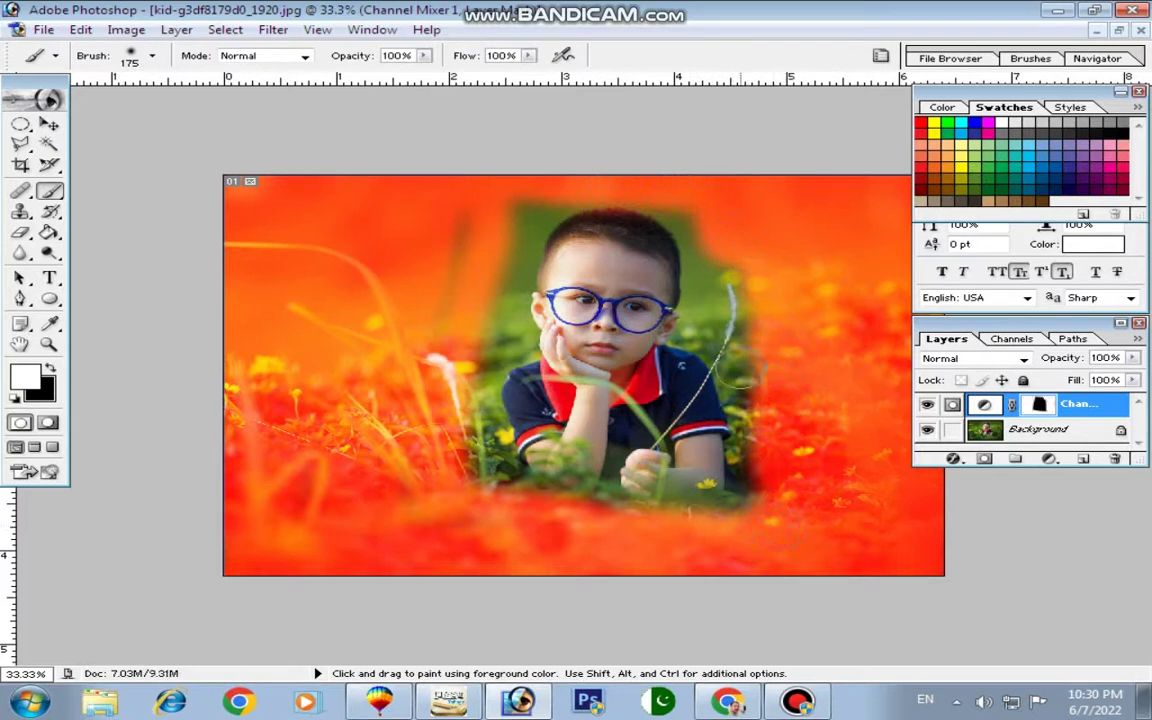
Step: At 100% zoom, paint the mask white with a 60 px brush along the boy's head and face outline
key(ctrl+alt+0)
drag(441, 90, 561, 400)
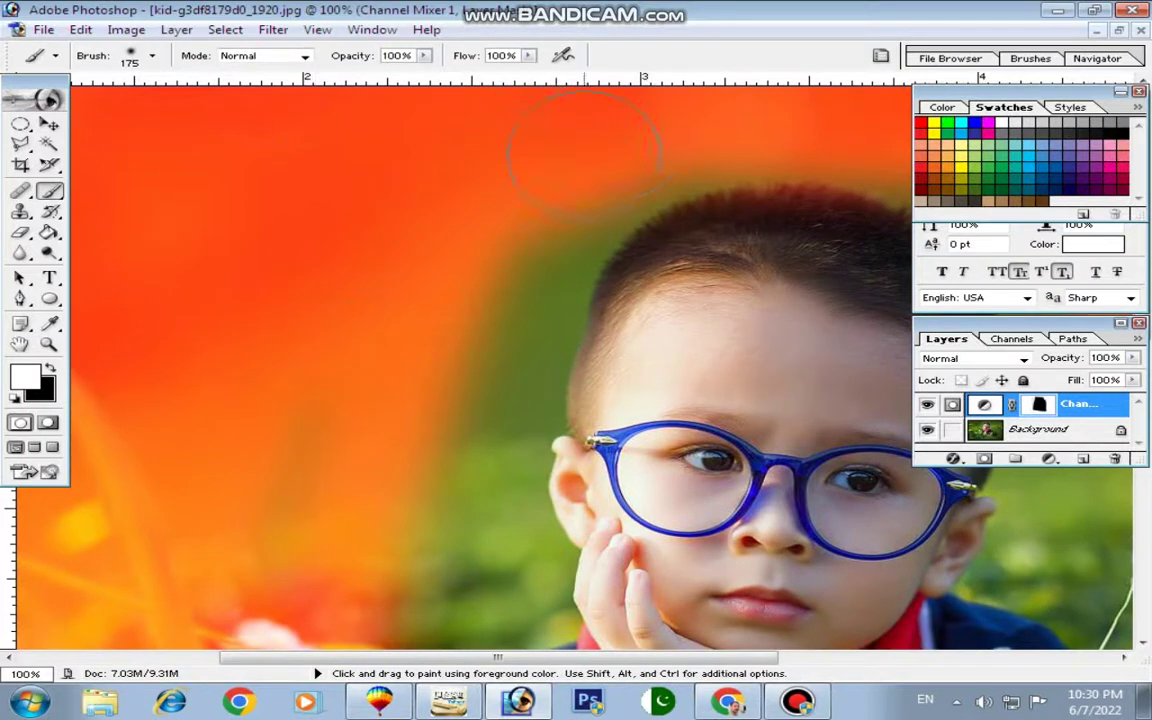
mouse_move(583, 152)
mouse_down()
mouse_move(455, 296)
mouse_move(422, 419)
mouse_up()
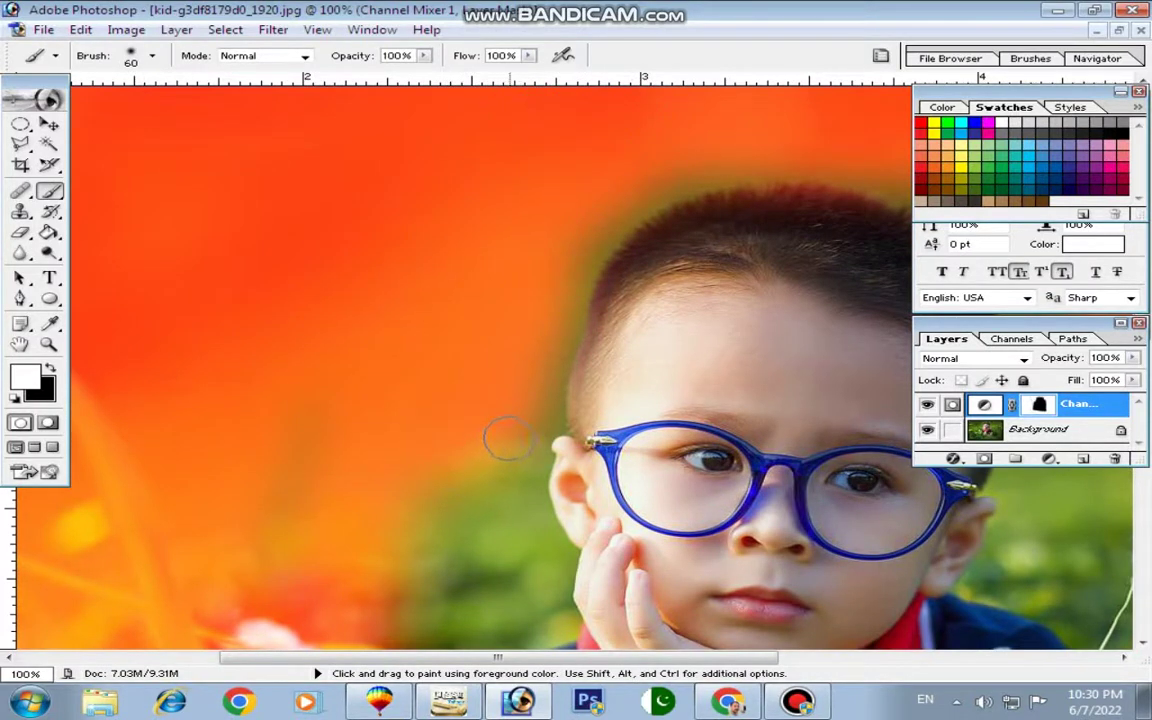
mouse_move(508, 438)
mouse_down()
mouse_move(411, 566)
mouse_move(470, 380)
mouse_up()
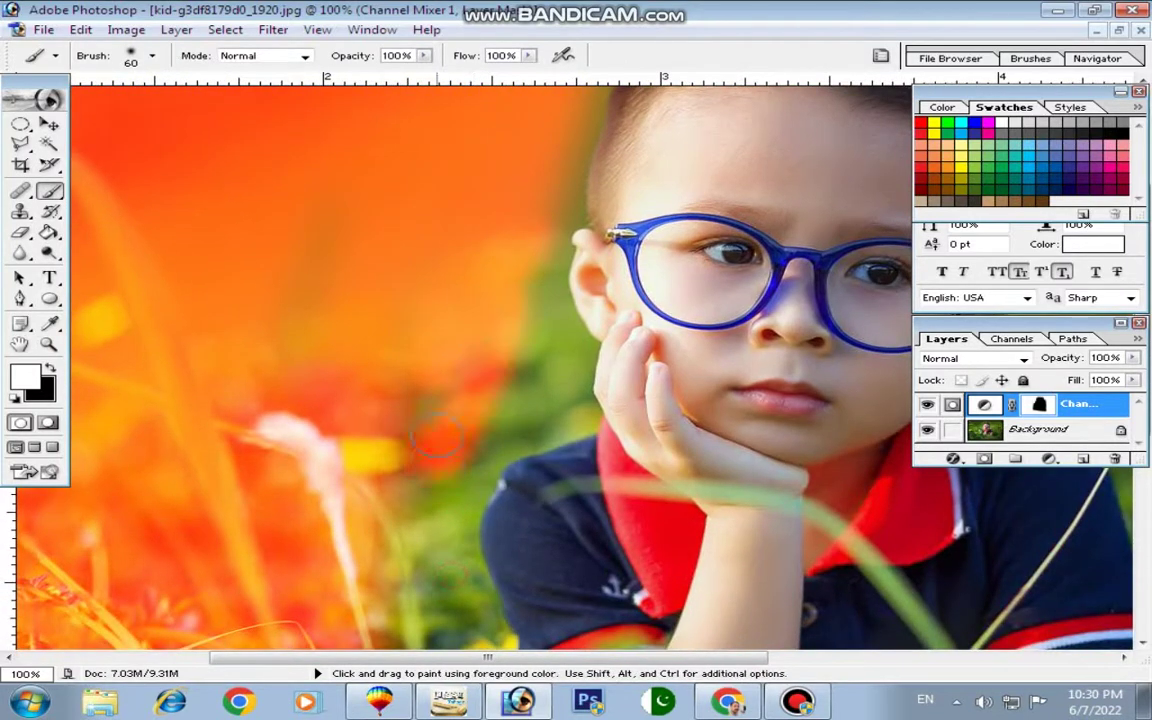
mouse_move(437, 435)
mouse_down()
mouse_move(440, 545)
mouse_move(405, 378)
mouse_move(385, 440)
mouse_move(425, 525)
mouse_move(440, 540)
mouse_move(465, 515)
mouse_move(445, 450)
mouse_move(502, 546)
mouse_move(430, 390)
mouse_move(495, 487)
mouse_up()
drag(478, 440, 451, 346)
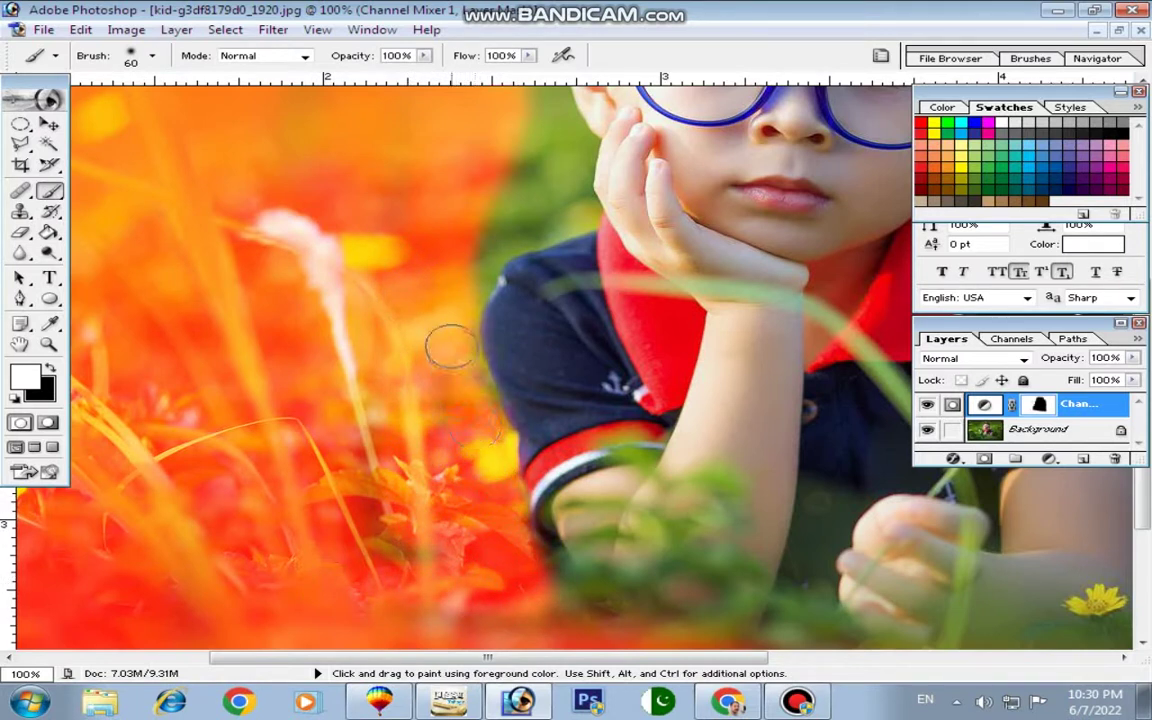
mouse_move(469, 265)
mouse_down()
mouse_move(495, 205)
mouse_move(564, 215)
mouse_move(522, 193)
mouse_move(506, 440)
mouse_move(491, 284)
mouse_up()
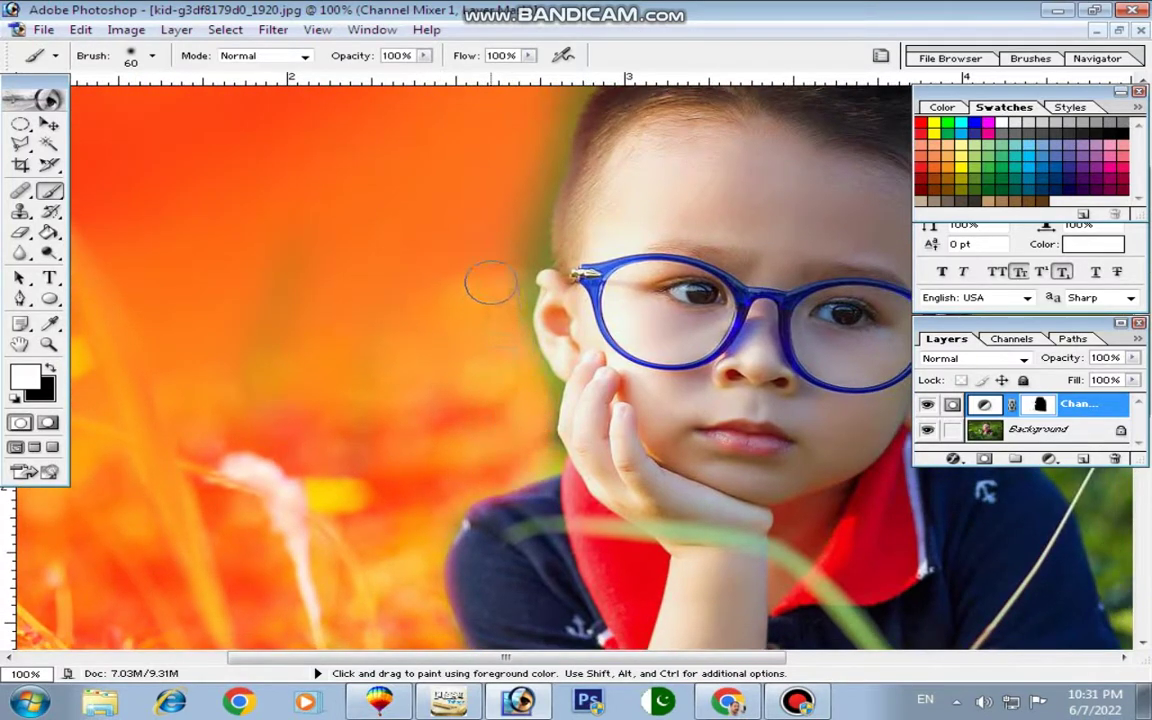
Step: With a smaller brush, paint orange over the green edge left of the ear and beside the hand
key(ctrl+plus)
key(ctrl+plus)
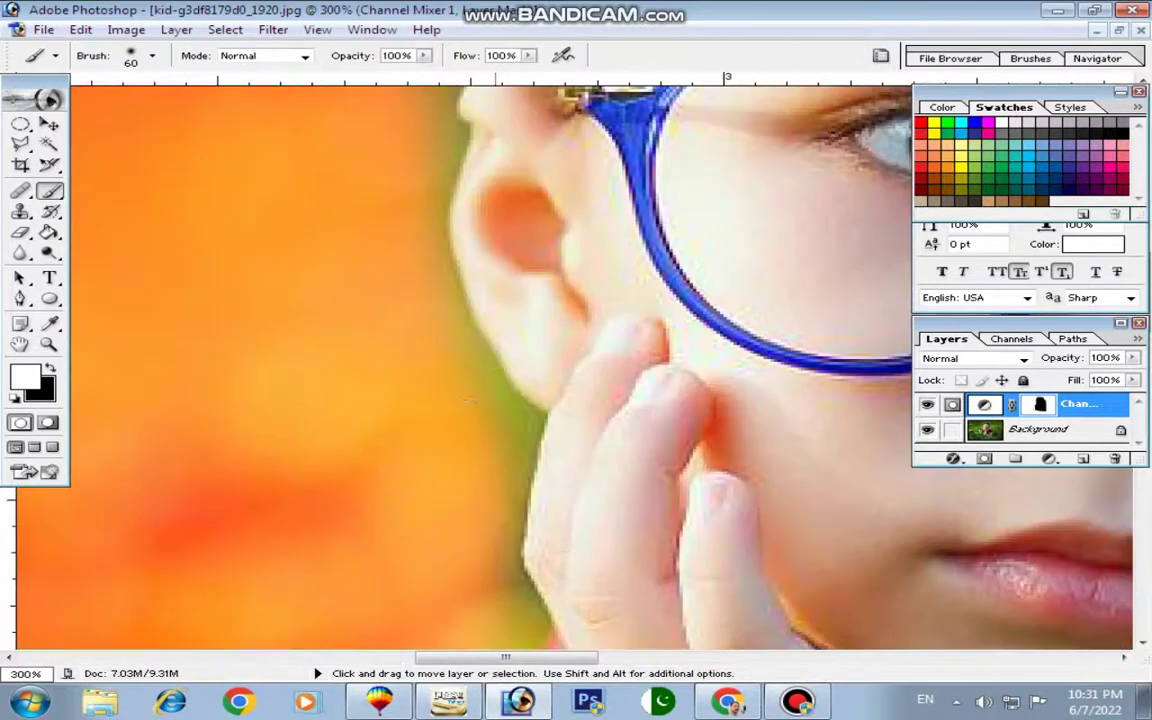
key(bracketleft)
key(bracketleft)
key(bracketleft)
key(bracketleft)
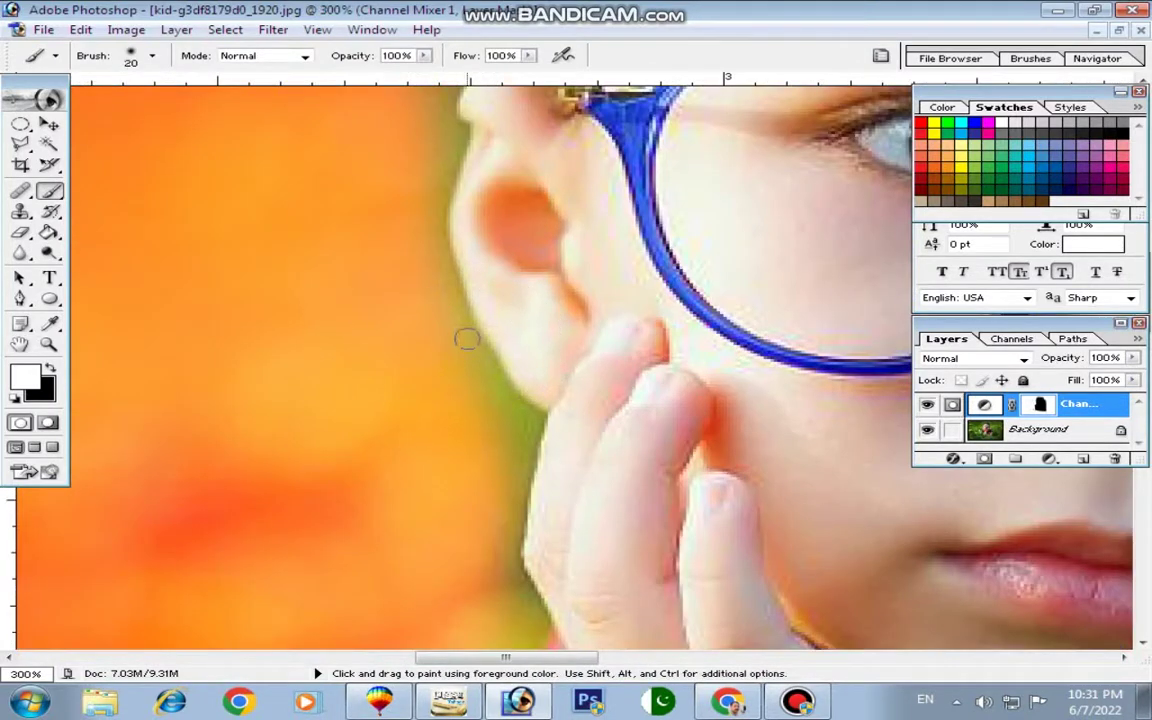
drag(476, 349, 507, 431)
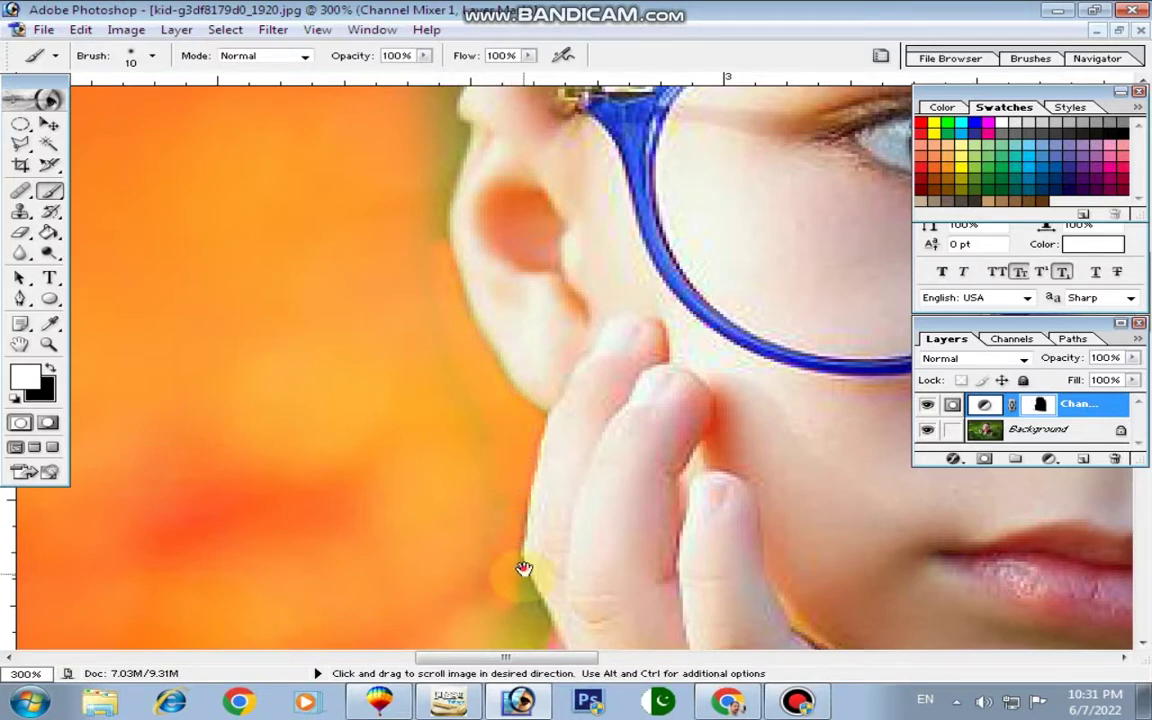
drag(527, 566, 519, 384)
drag(523, 465, 504, 450)
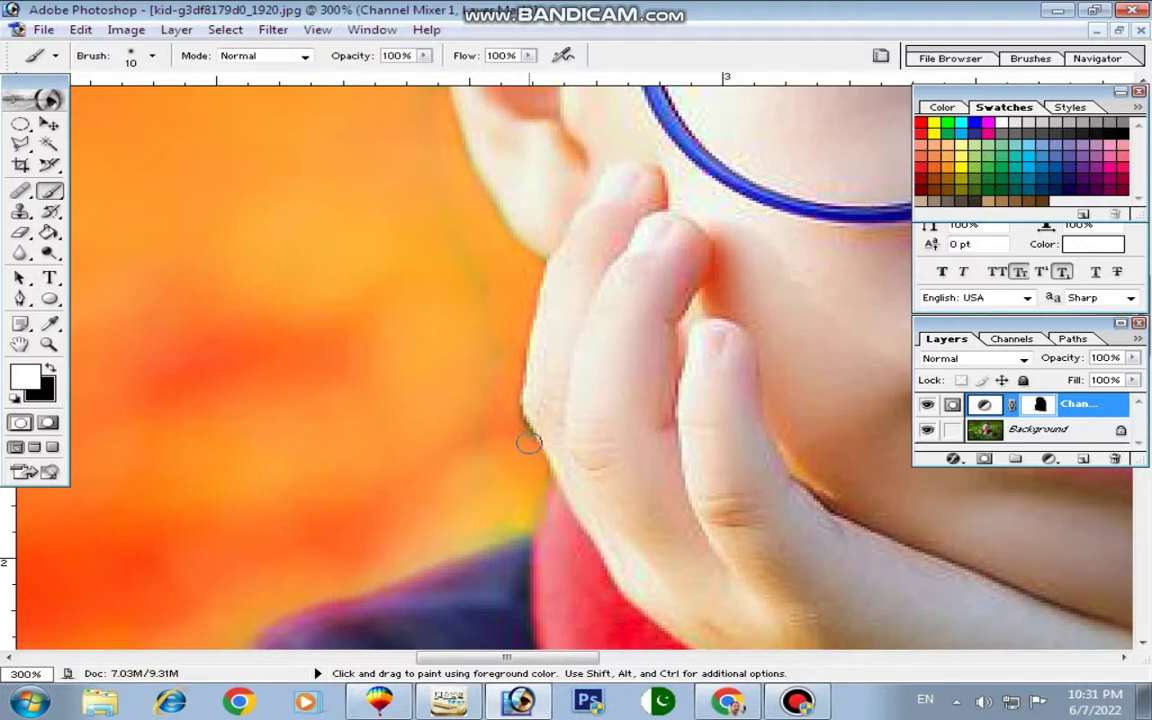
Step: Cover the green around the ear and along the forehead hair edge with orange
mouse_move(508, 420)
mouse_down()
mouse_move(527, 373)
mouse_move(453, 400)
mouse_up()
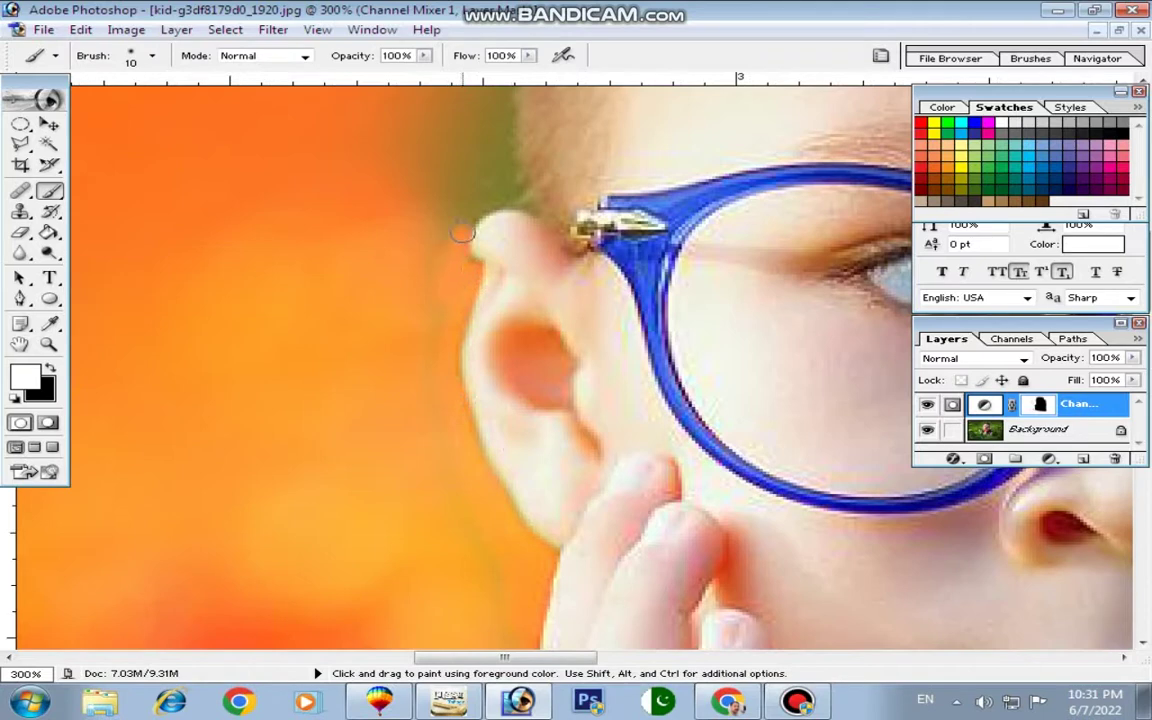
drag(434, 266, 410, 150)
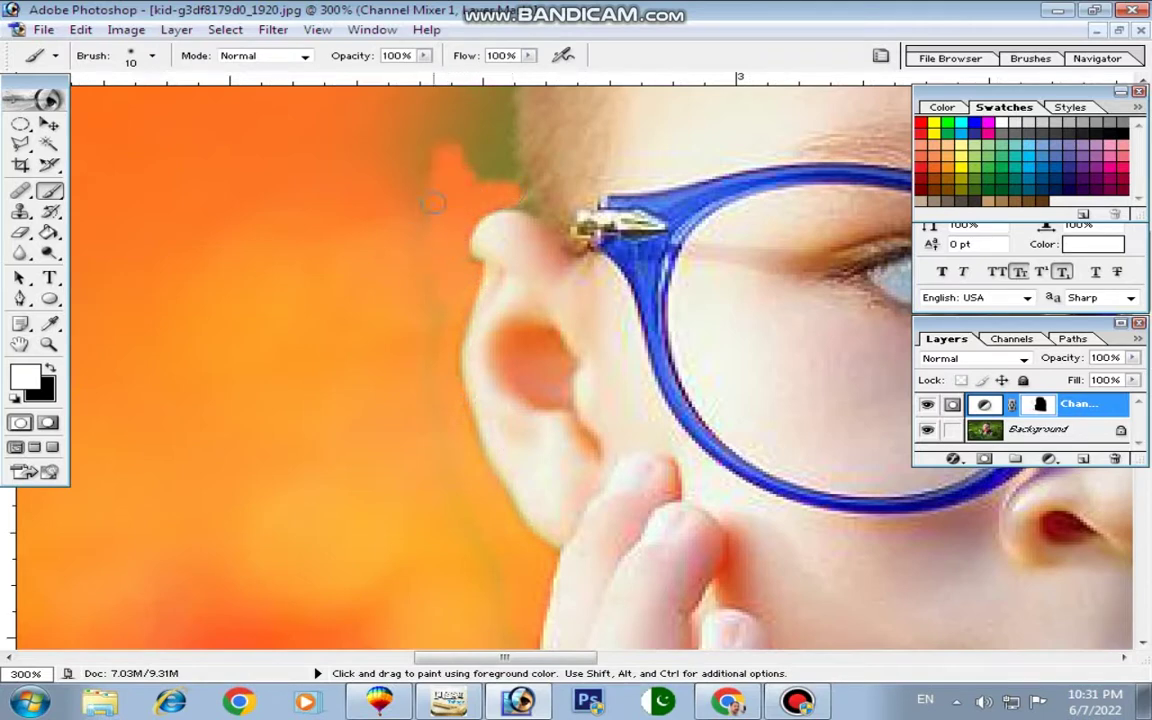
drag(458, 257, 418, 417)
mouse_move(440, 170)
mouse_down()
mouse_move(381, 232)
mouse_move(415, 175)
mouse_move(425, 278)
mouse_up()
drag(358, 299, 420, 208)
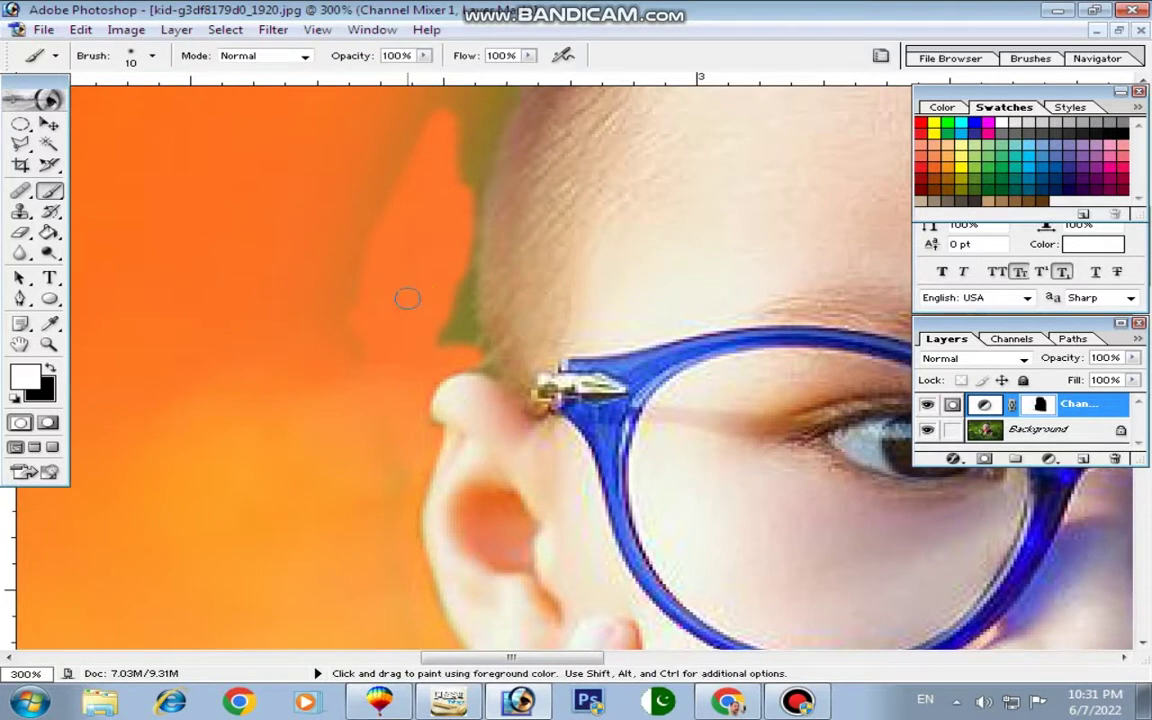
drag(547, 253, 527, 476)
mouse_move(410, 312)
mouse_down()
mouse_move(440, 262)
mouse_move(416, 404)
mouse_up()
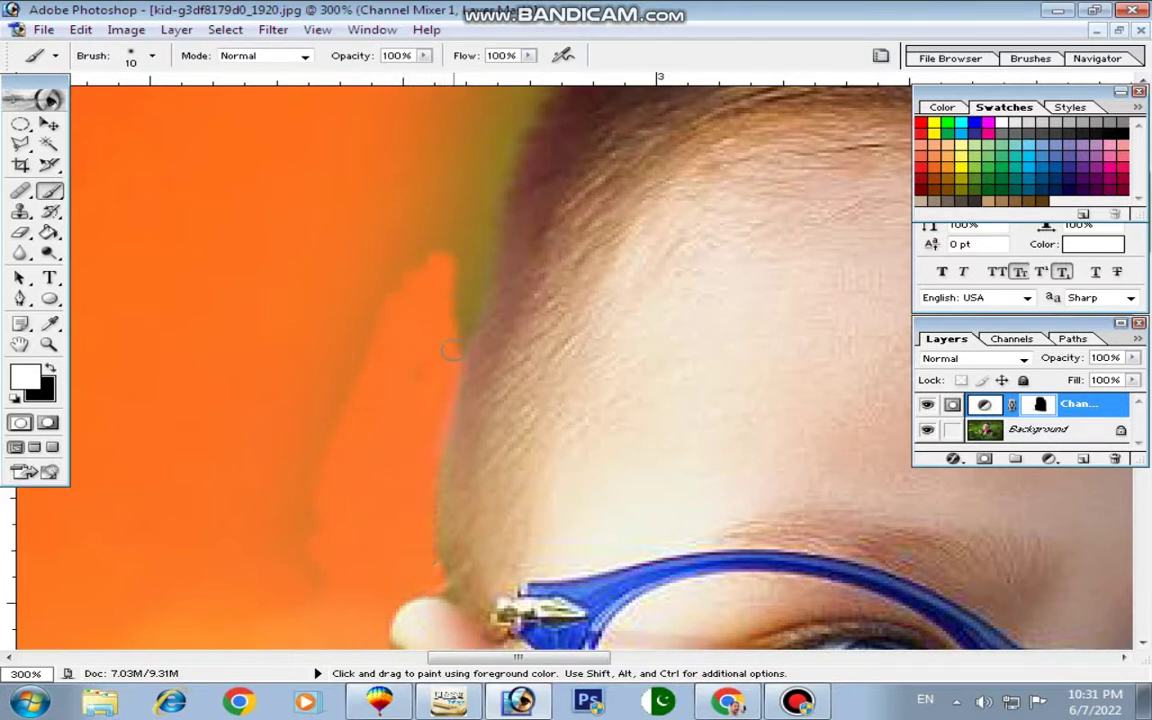
mouse_move(452, 350)
mouse_down()
mouse_move(465, 291)
mouse_move(446, 460)
mouse_up()
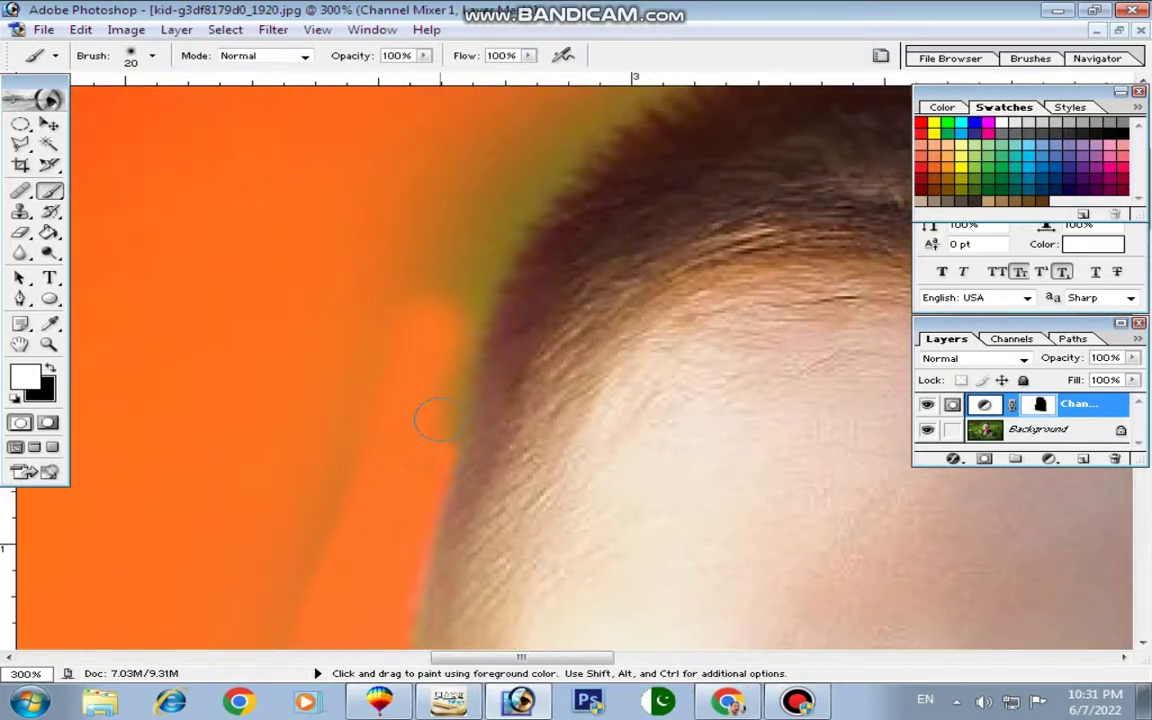
Step: Paint the 20 px brush along the top of the hair to turn the green above it orange
mouse_move(432, 442)
mouse_down()
mouse_move(430, 255)
mouse_move(452, 135)
mouse_move(478, 135)
mouse_up()
drag(628, 256, 527, 306)
mouse_move(527, 160)
mouse_down()
mouse_move(553, 150)
mouse_move(390, 255)
mouse_move(428, 280)
mouse_move(380, 318)
mouse_move(470, 215)
mouse_move(605, 142)
mouse_up()
drag(724, 244, 304, 319)
drag(320, 200, 120, 170)
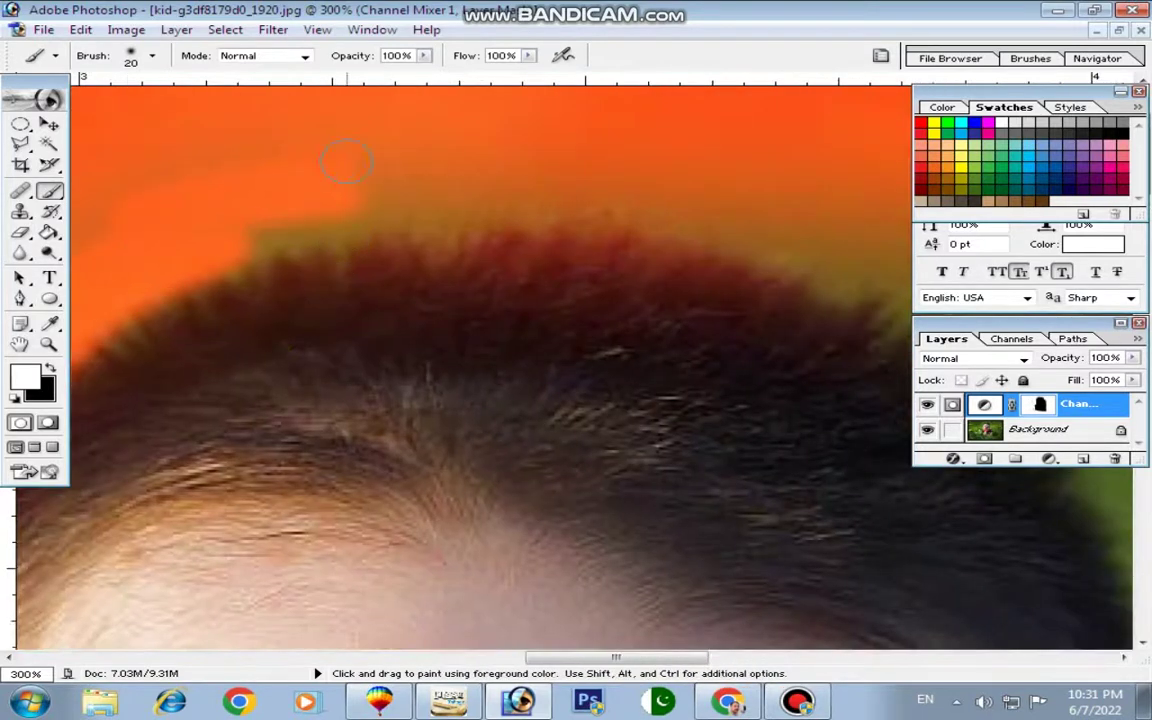
mouse_move(220, 200)
mouse_down()
mouse_move(275, 215)
mouse_move(660, 205)
mouse_move(537, 166)
mouse_up()
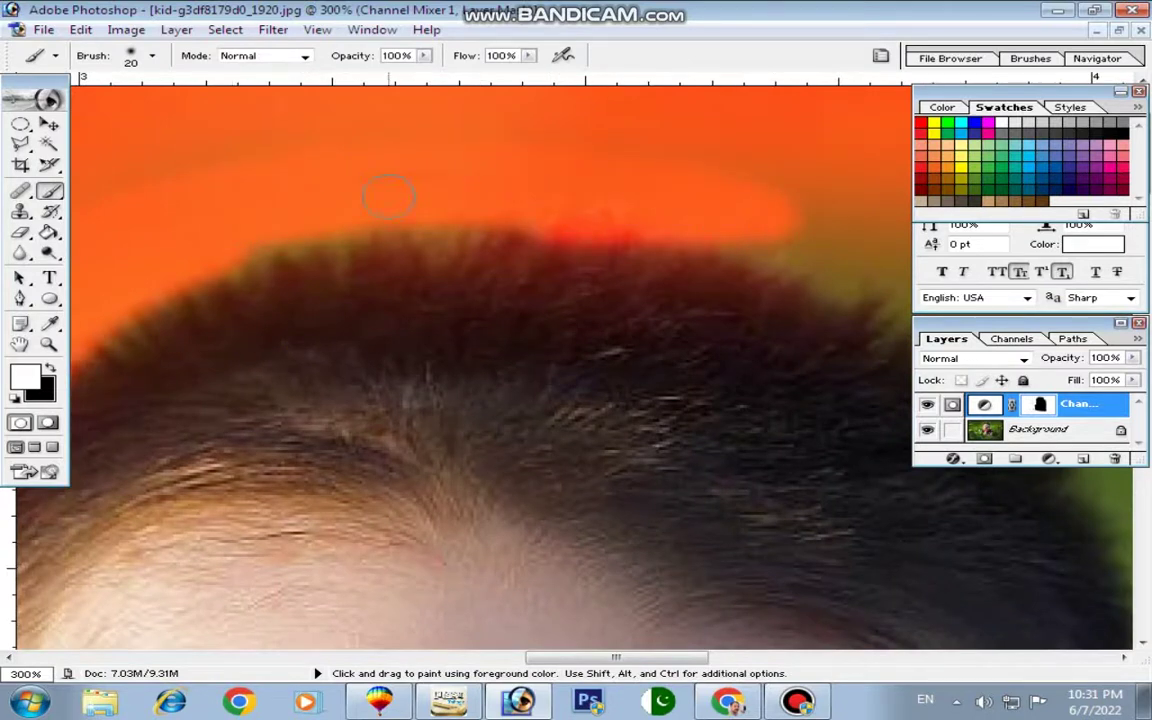
mouse_move(243, 228)
mouse_down()
mouse_move(427, 210)
mouse_move(740, 222)
mouse_move(703, 203)
mouse_up()
Step: Turn the green along the right hair edge and its notches orange
drag(508, 310, 266, 264)
mouse_move(540, 160)
mouse_down()
mouse_move(700, 220)
mouse_move(661, 163)
mouse_up()
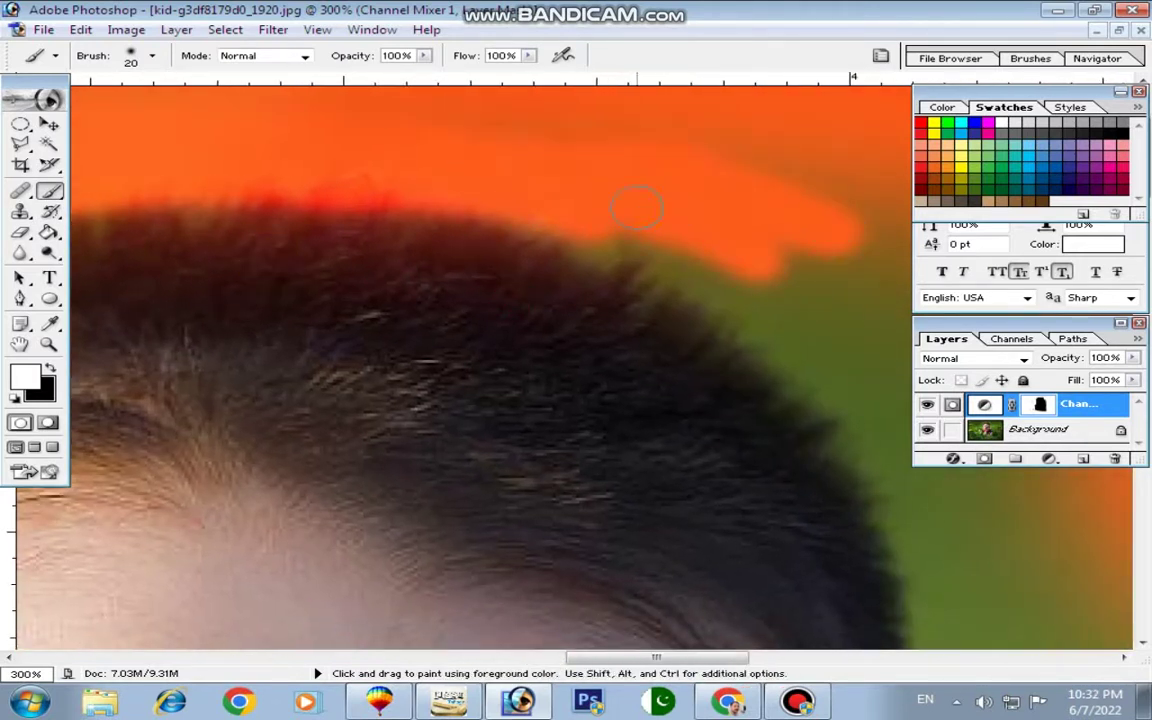
mouse_move(590, 245)
mouse_down()
mouse_move(806, 340)
mouse_move(804, 330)
mouse_up()
drag(465, 190, 631, 256)
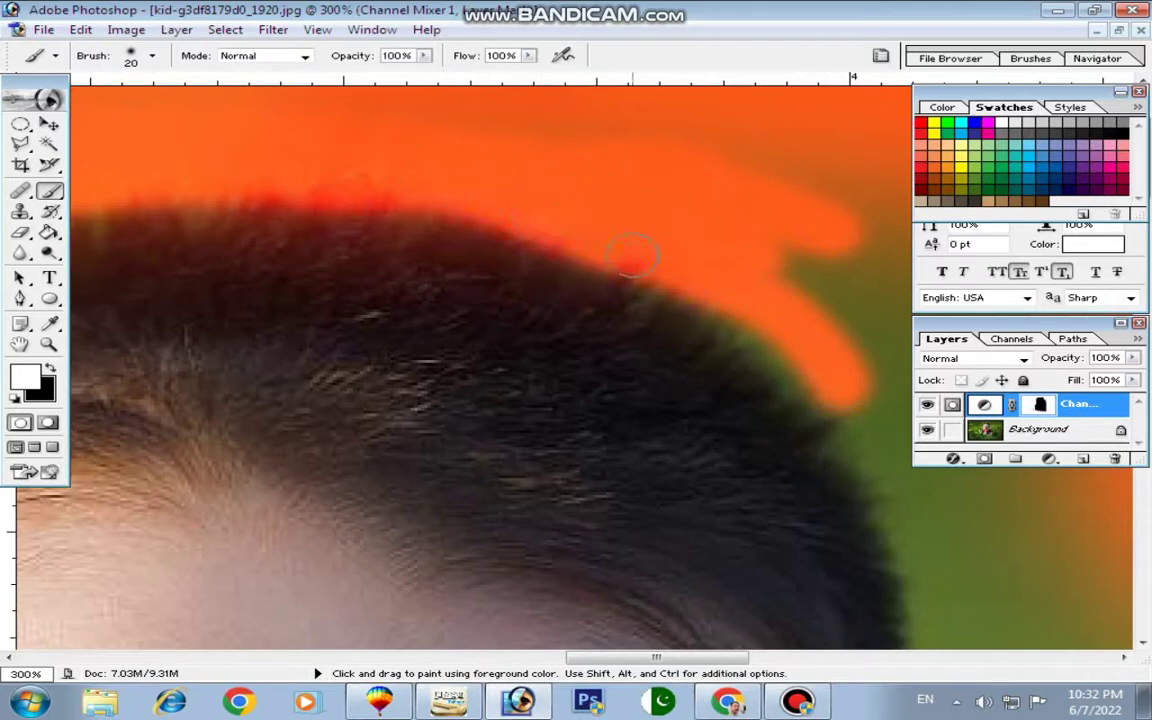
mouse_move(772, 318)
mouse_down()
mouse_move(780, 230)
mouse_move(760, 280)
mouse_up()
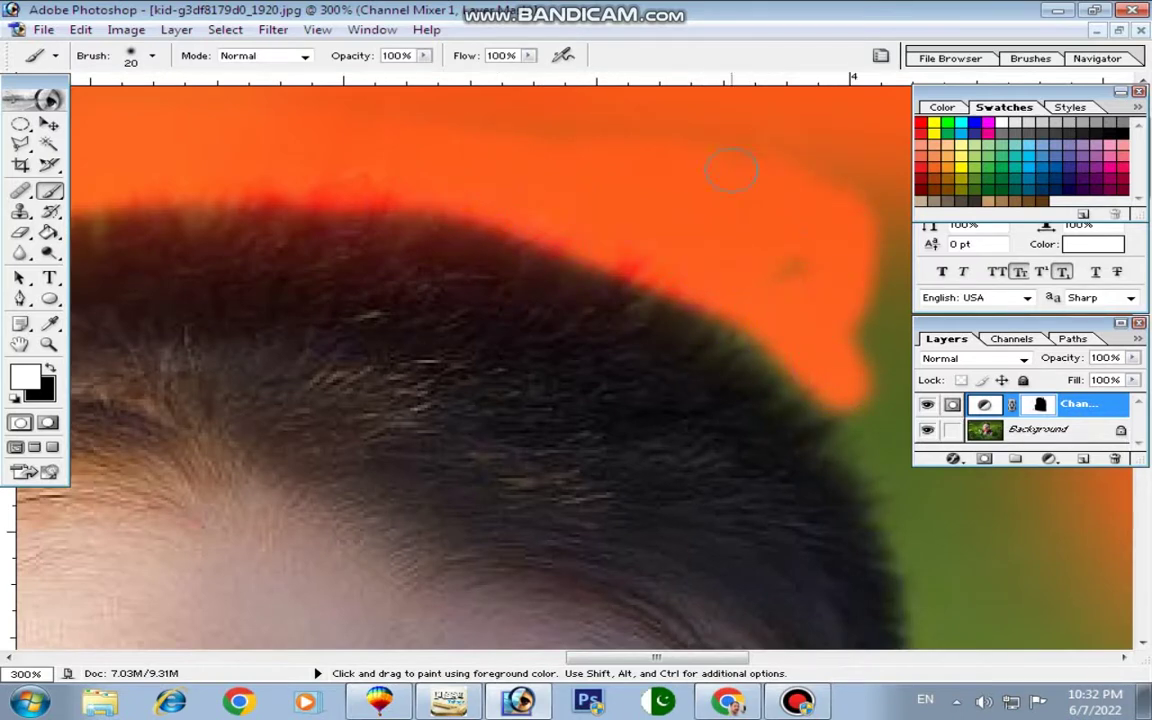
mouse_move(731, 170)
mouse_down()
mouse_move(373, 265)
mouse_move(540, 340)
mouse_move(586, 303)
mouse_move(485, 108)
mouse_move(535, 253)
mouse_up()
mouse_move(463, 277)
mouse_down()
mouse_move(560, 400)
mouse_move(615, 420)
mouse_move(656, 527)
mouse_move(667, 320)
mouse_move(702, 540)
mouse_move(530, 300)
mouse_move(579, 424)
mouse_up()
mouse_move(667, 507)
mouse_down()
mouse_move(571, 380)
mouse_move(527, 224)
mouse_move(460, 240)
mouse_move(507, 220)
mouse_move(397, 150)
mouse_move(425, 230)
mouse_move(531, 342)
mouse_up()
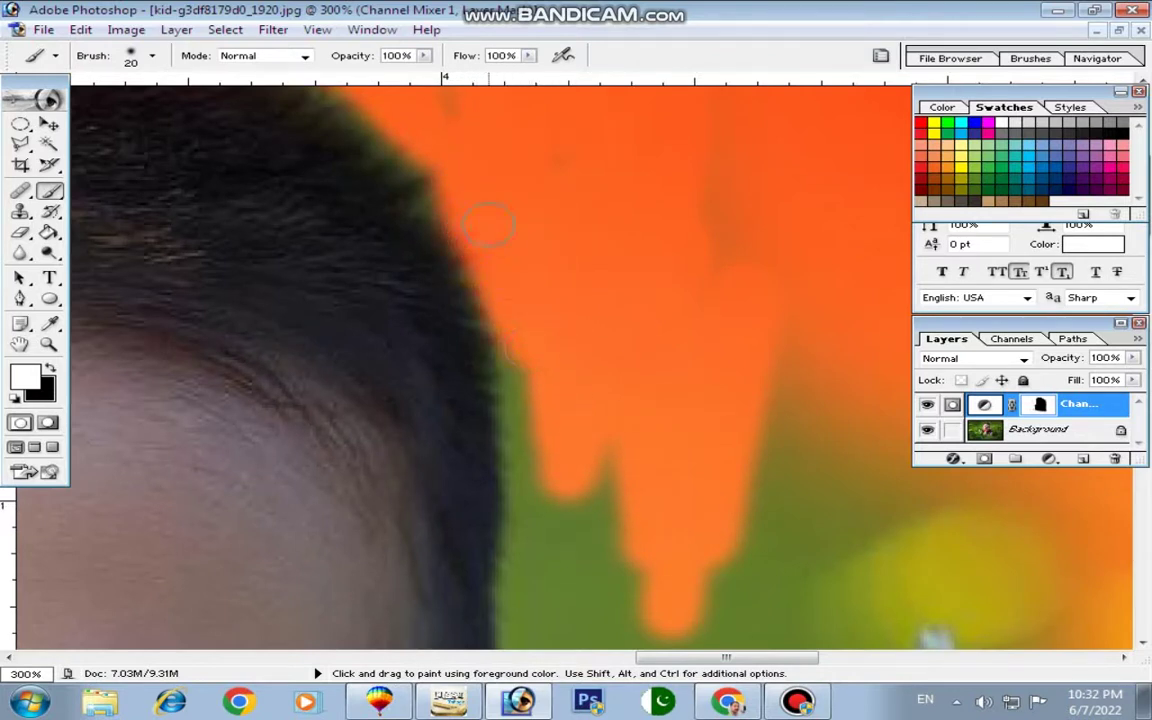
Step: Extend the orange down the hair edge over the remaining green around the pink plume
mouse_move(450, 155)
mouse_down()
mouse_move(458, 329)
mouse_move(511, 297)
mouse_up()
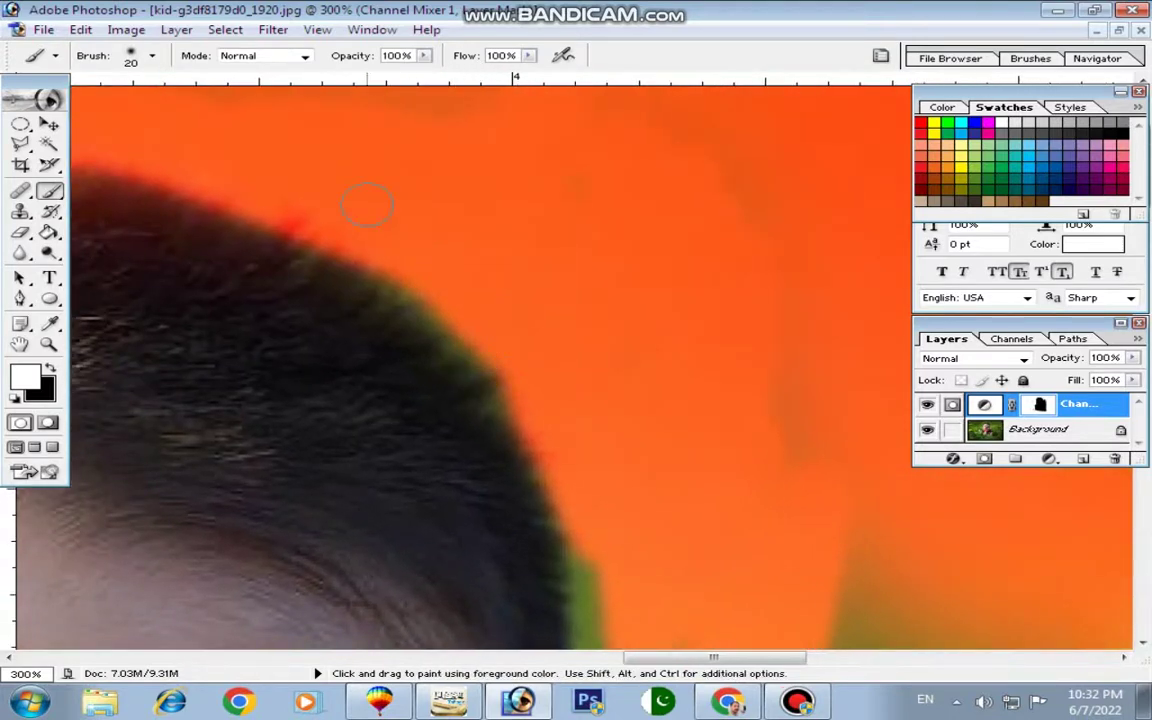
mouse_move(535, 376)
mouse_down()
mouse_move(579, 231)
mouse_move(609, 365)
mouse_move(598, 402)
mouse_move(584, 249)
mouse_move(590, 462)
mouse_move(674, 314)
mouse_move(740, 400)
mouse_move(805, 311)
mouse_up()
mouse_move(815, 460)
mouse_down()
mouse_move(594, 338)
mouse_move(564, 293)
mouse_up()
mouse_move(590, 160)
mouse_down()
mouse_move(600, 410)
mouse_move(630, 193)
mouse_move(390, 305)
mouse_move(339, 302)
mouse_move(334, 393)
mouse_move(300, 440)
mouse_move(314, 347)
mouse_move(454, 328)
mouse_move(681, 257)
mouse_move(818, 185)
mouse_move(789, 272)
mouse_move(656, 331)
mouse_move(746, 476)
mouse_move(692, 357)
mouse_move(822, 265)
mouse_up()
mouse_move(793, 205)
mouse_down()
mouse_move(661, 350)
mouse_move(589, 365)
mouse_move(840, 468)
mouse_move(817, 546)
mouse_move(720, 334)
mouse_move(548, 416)
mouse_move(557, 347)
mouse_move(330, 420)
mouse_move(358, 244)
mouse_move(242, 265)
mouse_move(159, 406)
mouse_move(257, 470)
mouse_move(285, 440)
mouse_up()
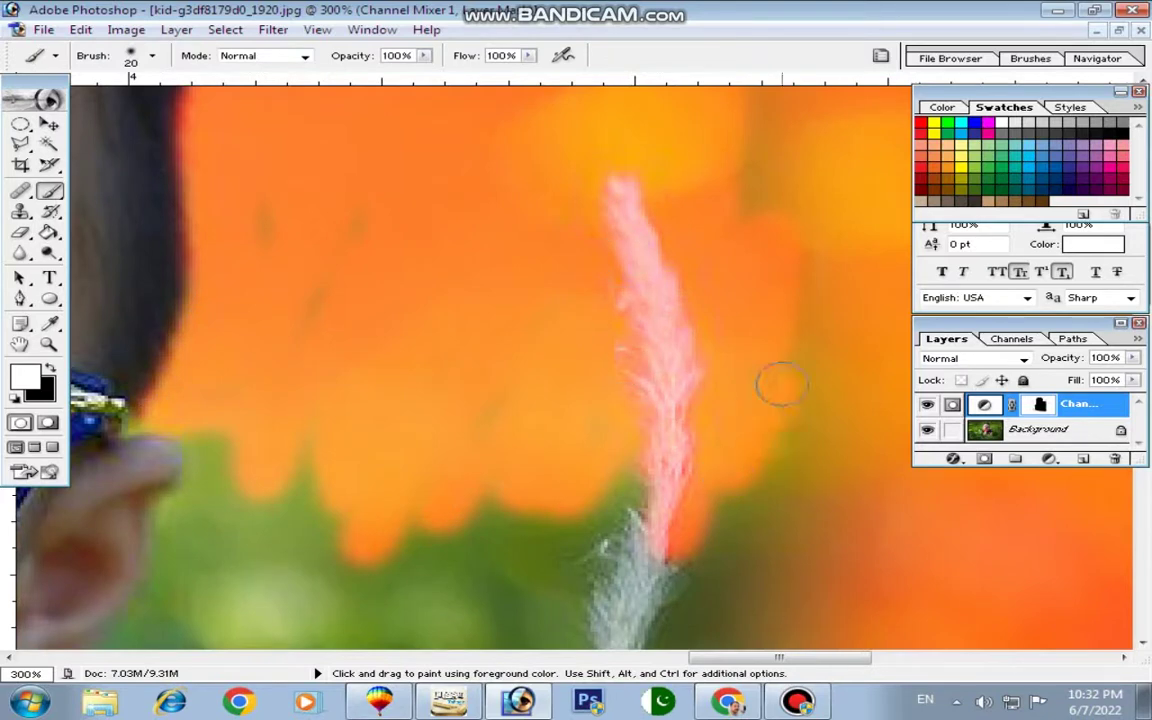
Step: At 50% zoom with an 80 px brush, paint over the green grass along the boy's right side
drag(752, 284, 651, 450)
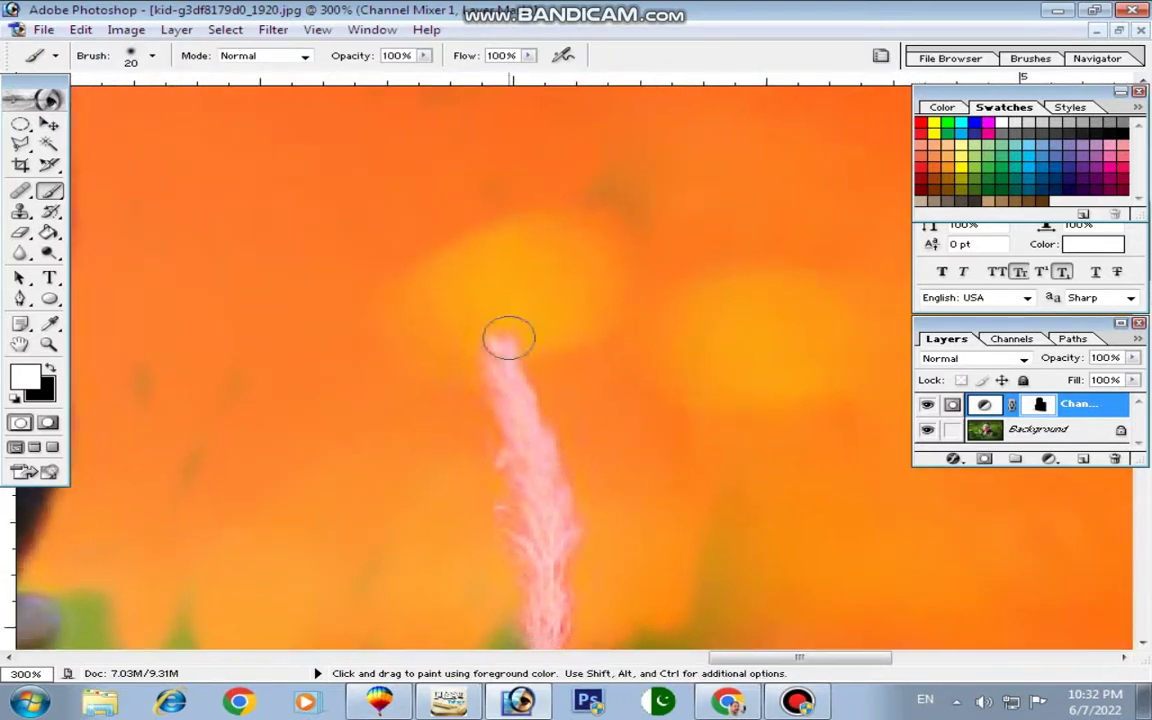
key(ctrl+minus)
key(ctrl+minus)
key(ctrl+minus)
key(ctrl+minus)
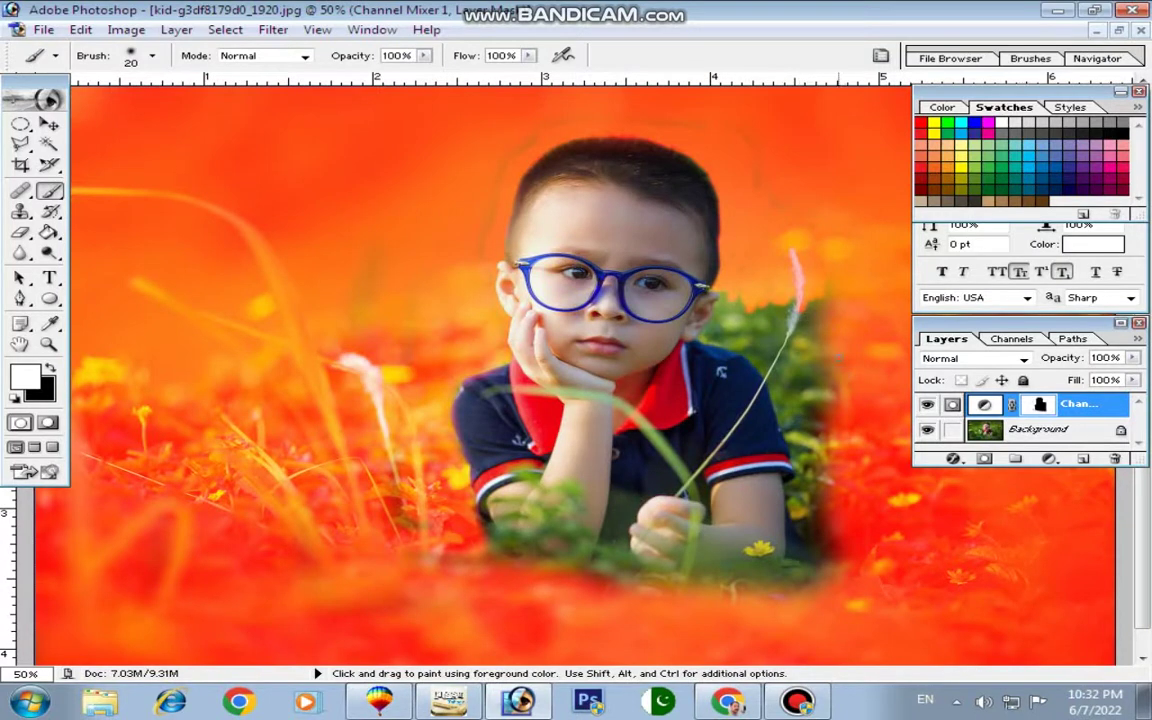
scroll(575, 370, down, 1)
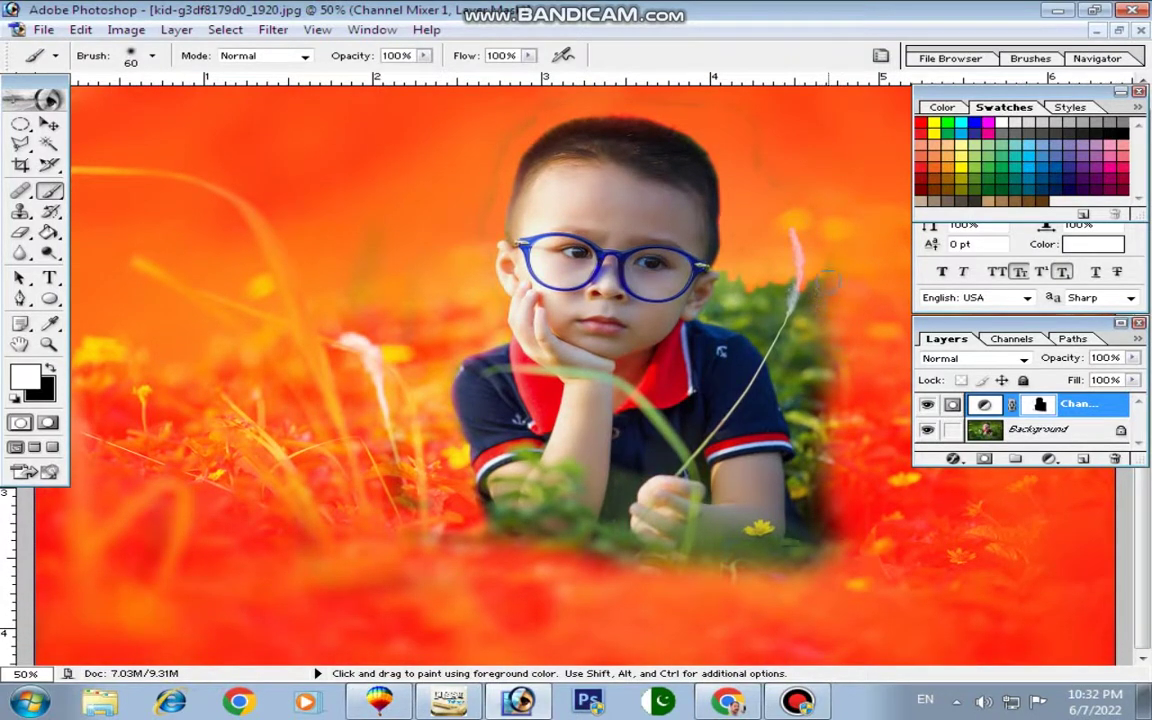
key(bracketright)
mouse_move(826, 285)
mouse_down()
mouse_move(826, 435)
mouse_move(674, 568)
mouse_move(778, 560)
mouse_move(811, 471)
mouse_up()
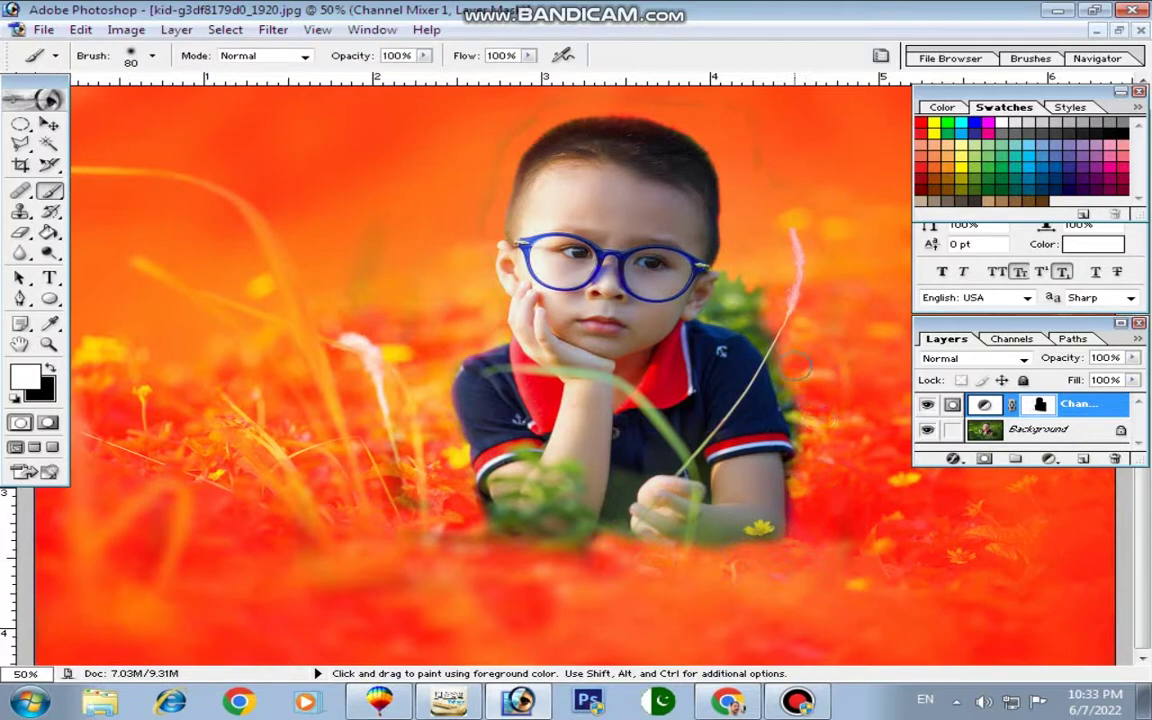
mouse_move(792, 380)
mouse_down()
mouse_move(804, 427)
mouse_move(628, 458)
mouse_up()
Step: Zoomed to 300% with a smaller brush, paint orange along the ear, neck and shirt collar edges
key(ctrl+plus)
key(ctrl+plus)
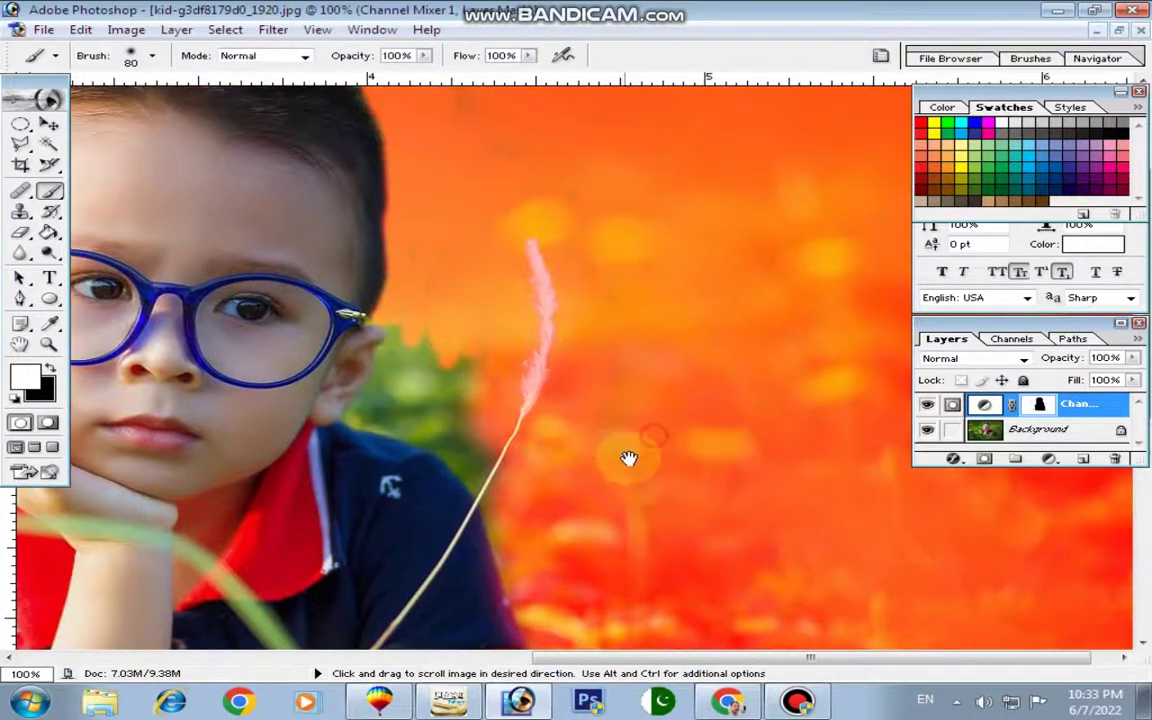
drag(450, 314, 452, 417)
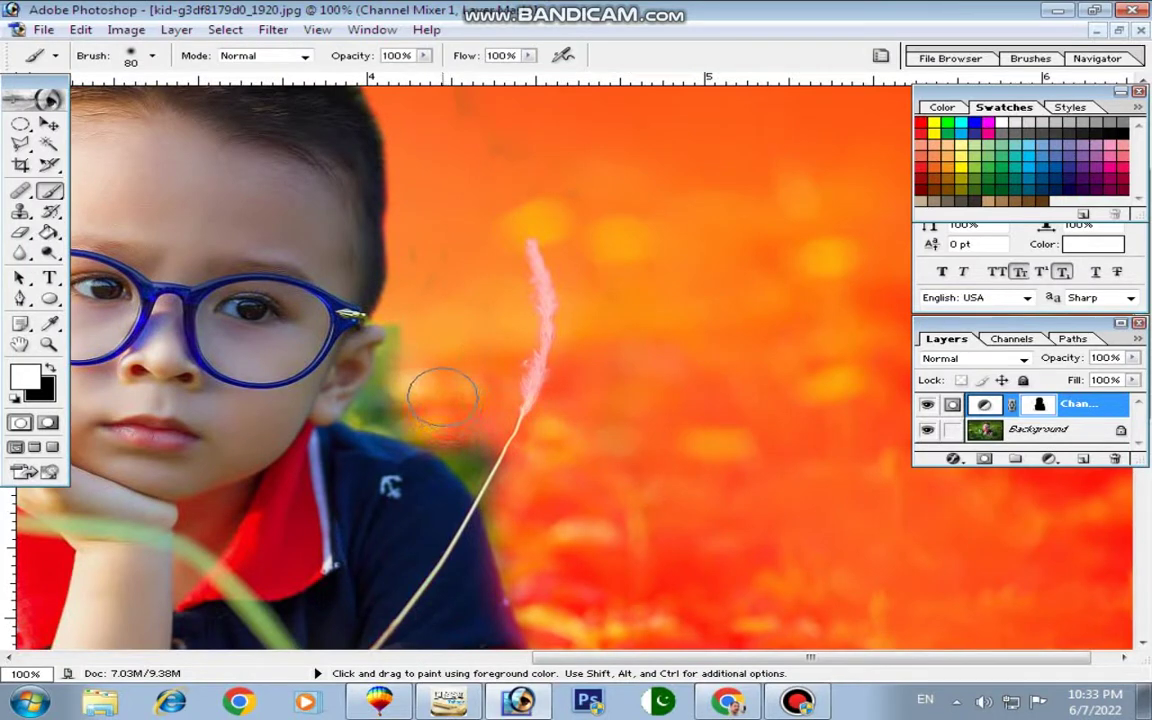
key(ctrl+plus)
key(ctrl+plus)
drag(411, 373, 527, 424)
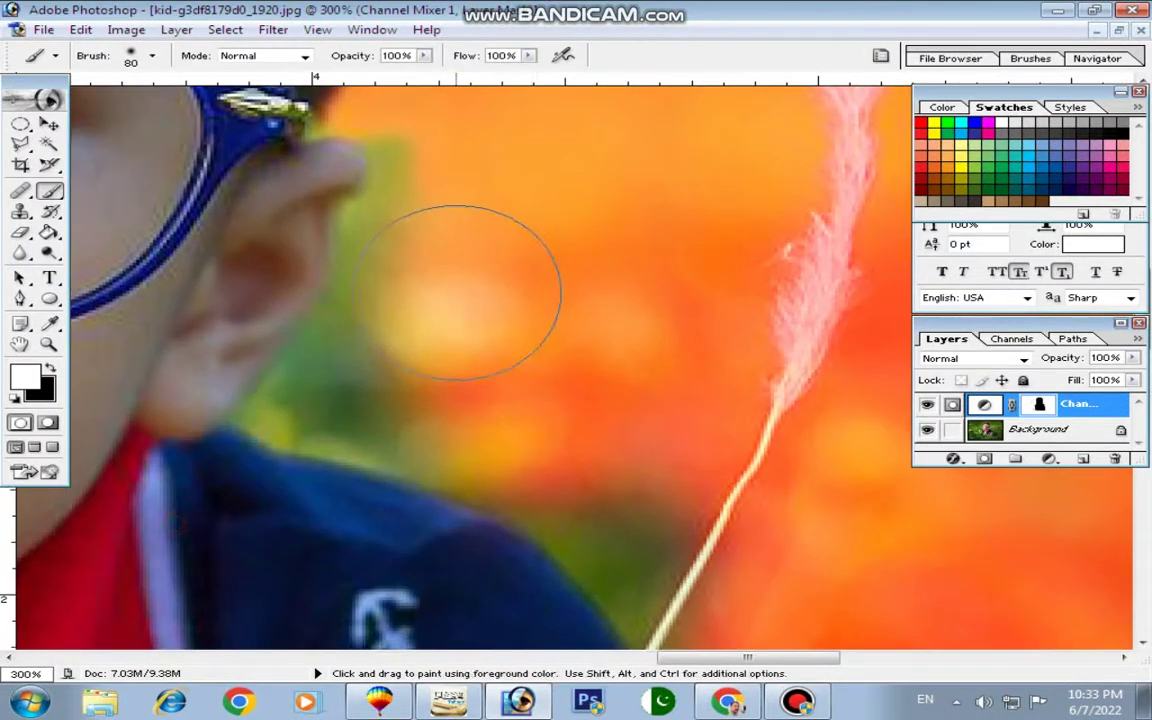
key(bracketleft)
key(bracketleft)
key(bracketleft)
key(bracketleft)
key(bracketleft)
key(bracketleft)
key(bracketleft)
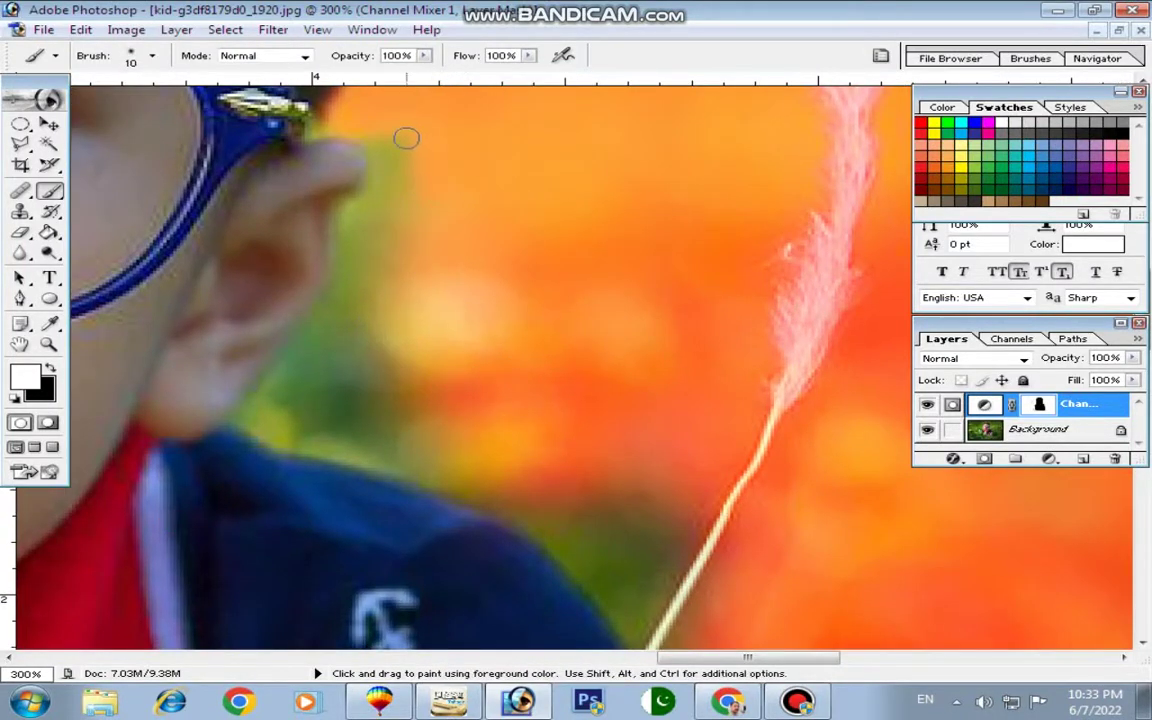
mouse_move(406, 137)
mouse_down()
mouse_move(392, 215)
mouse_move(377, 172)
mouse_move(320, 225)
mouse_move(345, 260)
mouse_move(330, 300)
mouse_move(340, 280)
mouse_up()
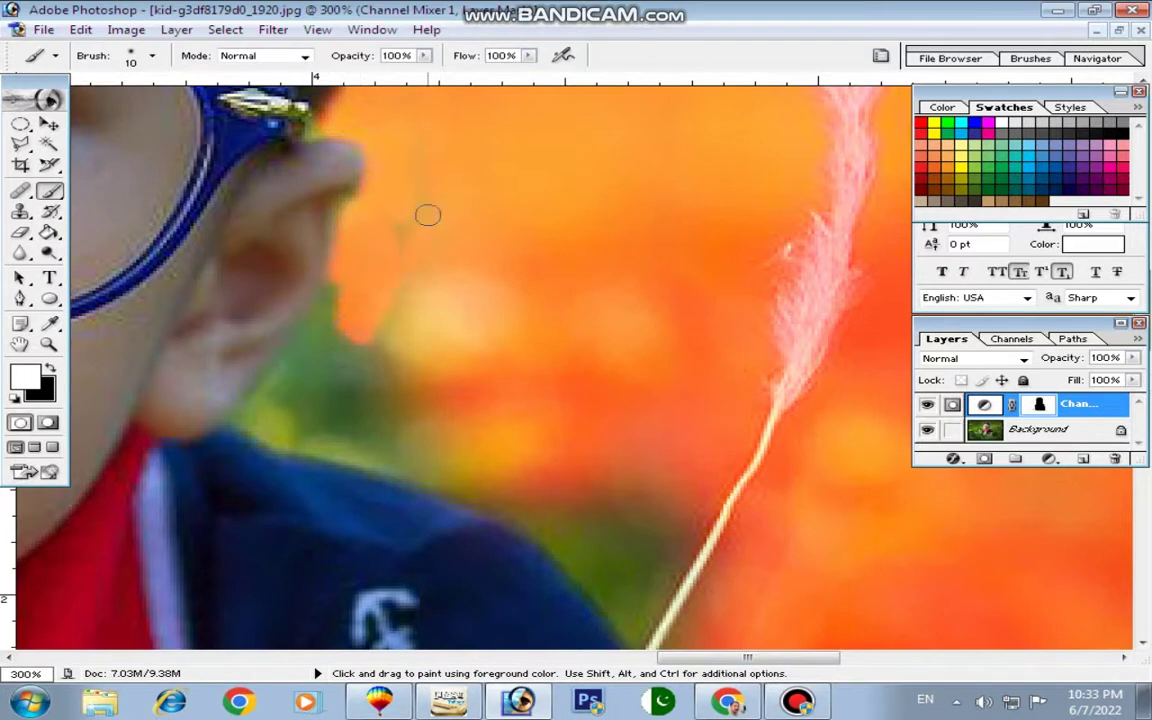
drag(428, 215, 358, 313)
mouse_move(349, 262)
mouse_down()
mouse_move(258, 355)
mouse_move(238, 400)
mouse_move(336, 454)
mouse_move(395, 450)
mouse_move(374, 448)
mouse_up()
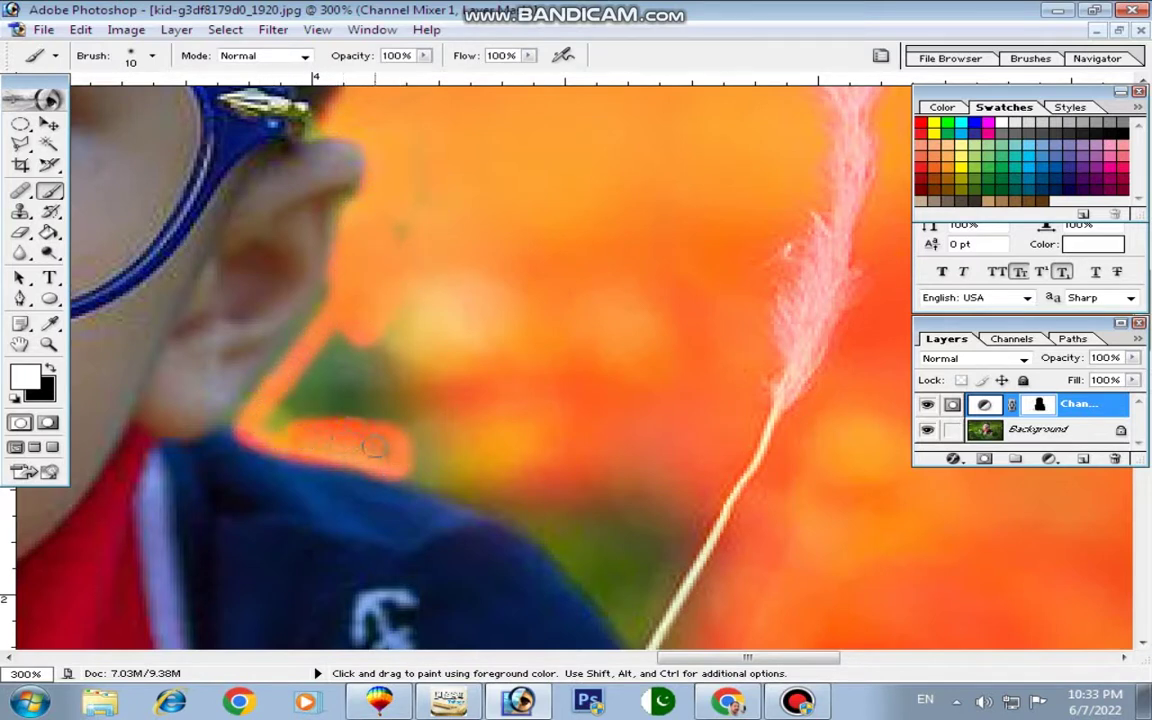
mouse_move(278, 428)
mouse_down()
mouse_move(340, 375)
mouse_move(330, 320)
mouse_move(375, 330)
mouse_move(347, 336)
mouse_move(300, 320)
mouse_move(318, 388)
mouse_up()
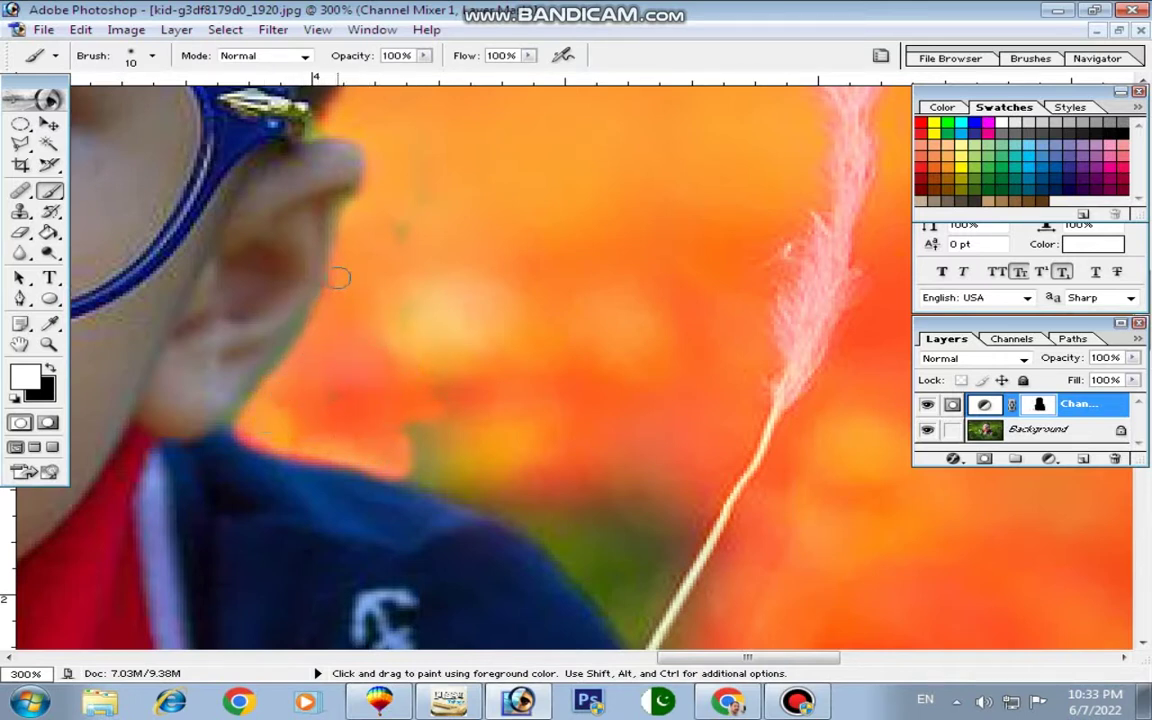
mouse_move(294, 372)
mouse_down()
mouse_move(395, 410)
mouse_move(437, 476)
mouse_move(495, 497)
mouse_move(490, 478)
mouse_move(600, 450)
mouse_move(590, 495)
mouse_move(591, 470)
mouse_up()
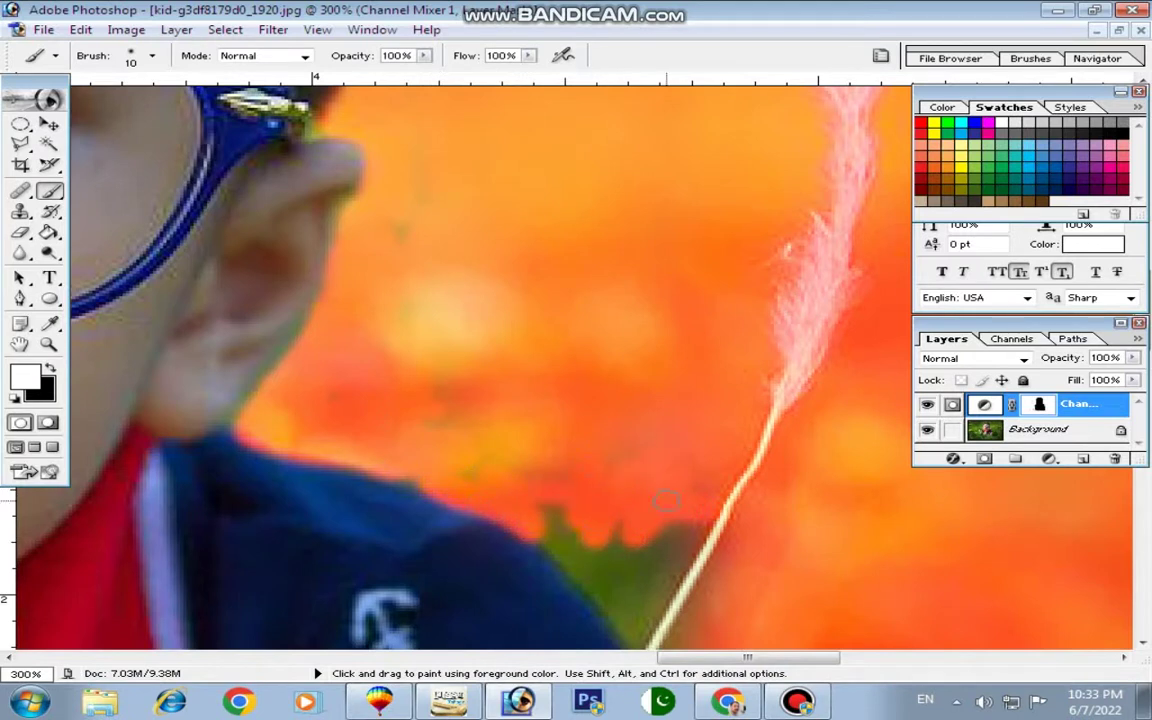
Step: Cover the green leaf by the boy's shoulder with orange
mouse_move(645, 522)
mouse_down()
mouse_move(673, 352)
mouse_move(635, 400)
mouse_up()
mouse_move(625, 310)
mouse_down()
mouse_move(630, 435)
mouse_move(642, 456)
mouse_up()
drag(678, 356, 687, 413)
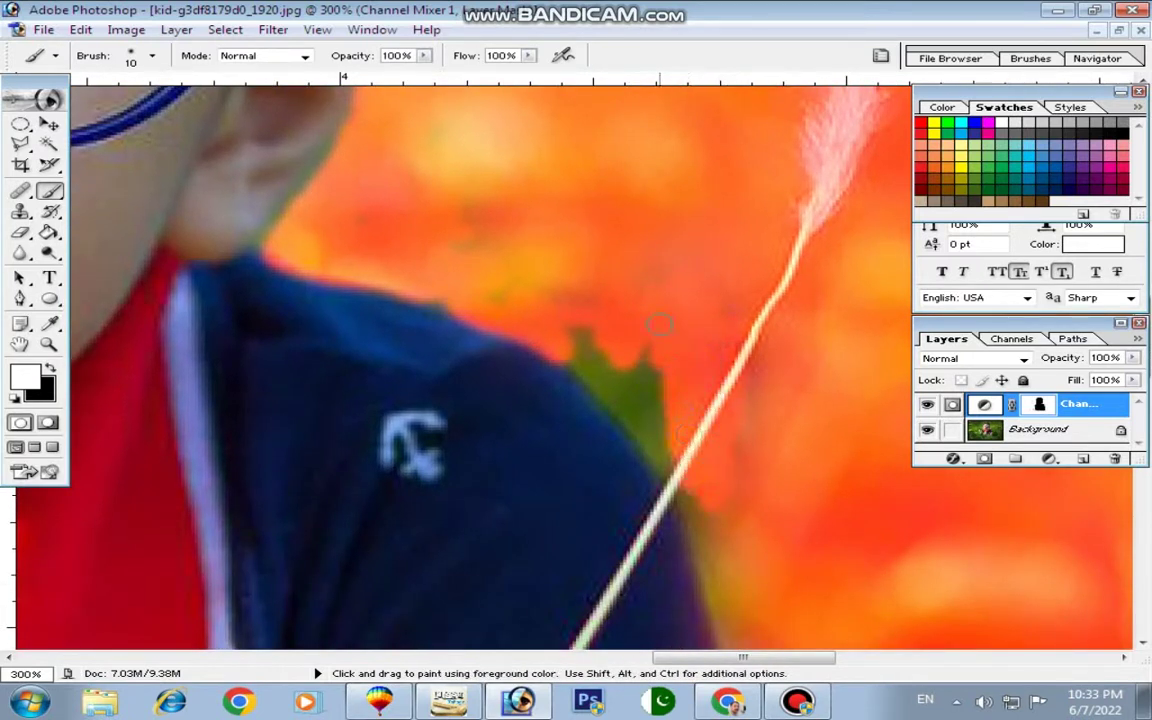
drag(660, 324, 678, 409)
drag(580, 330, 610, 430)
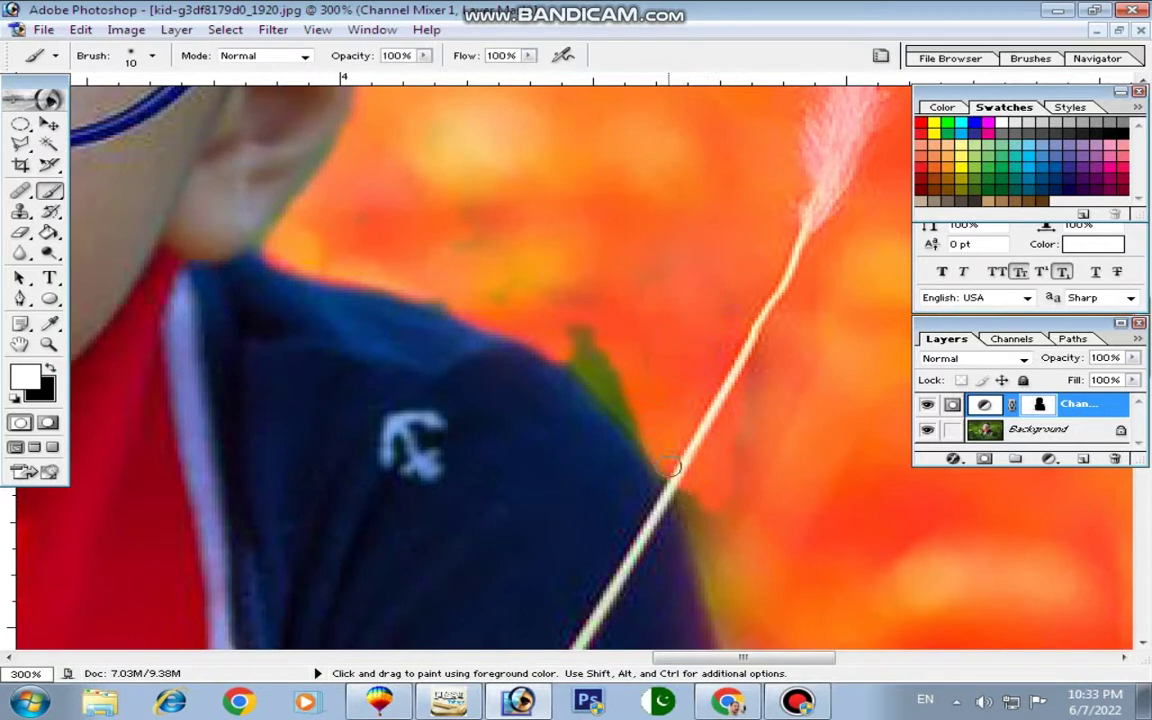
drag(610, 361, 645, 413)
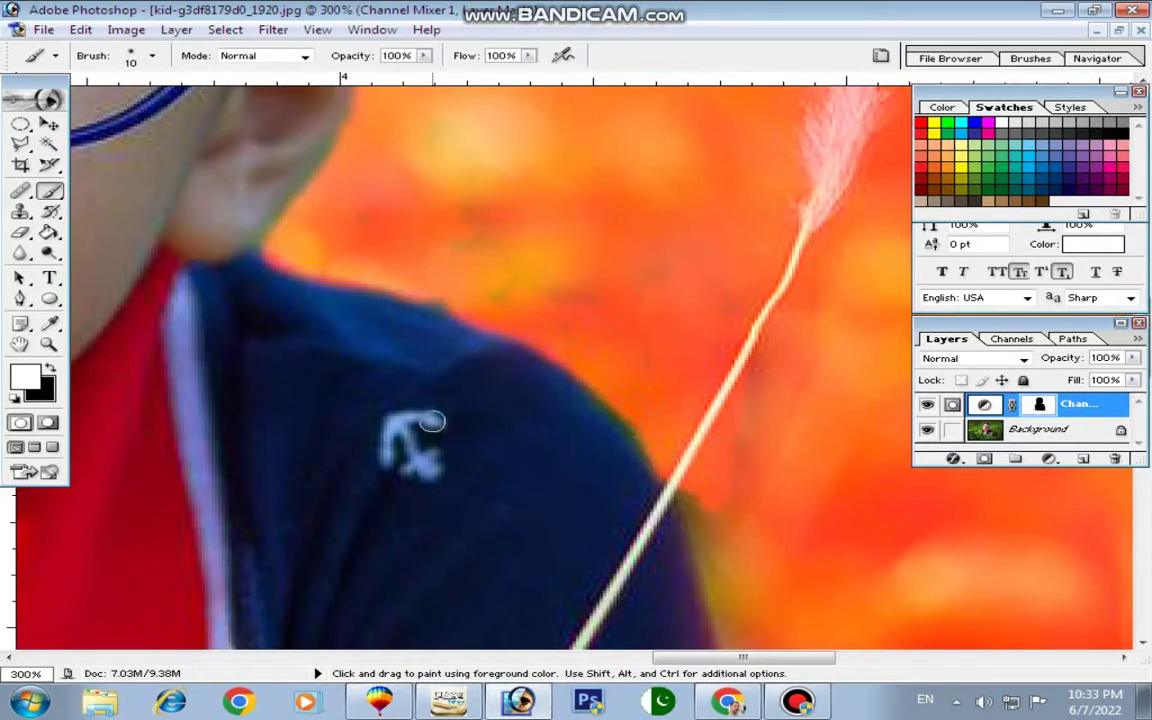
Step: Paint the grass stalk across the shirt orange down toward the hand
mouse_move(395, 425)
mouse_down()
mouse_move(385, 457)
mouse_move(433, 479)
mouse_up()
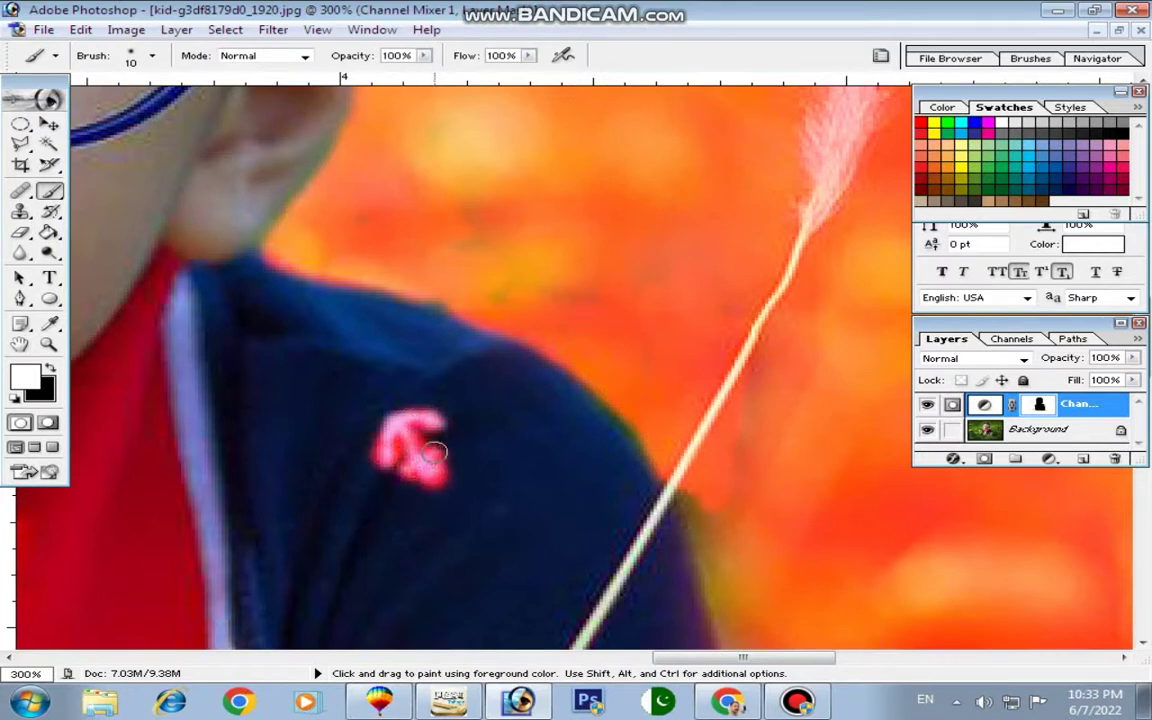
drag(532, 518, 524, 388)
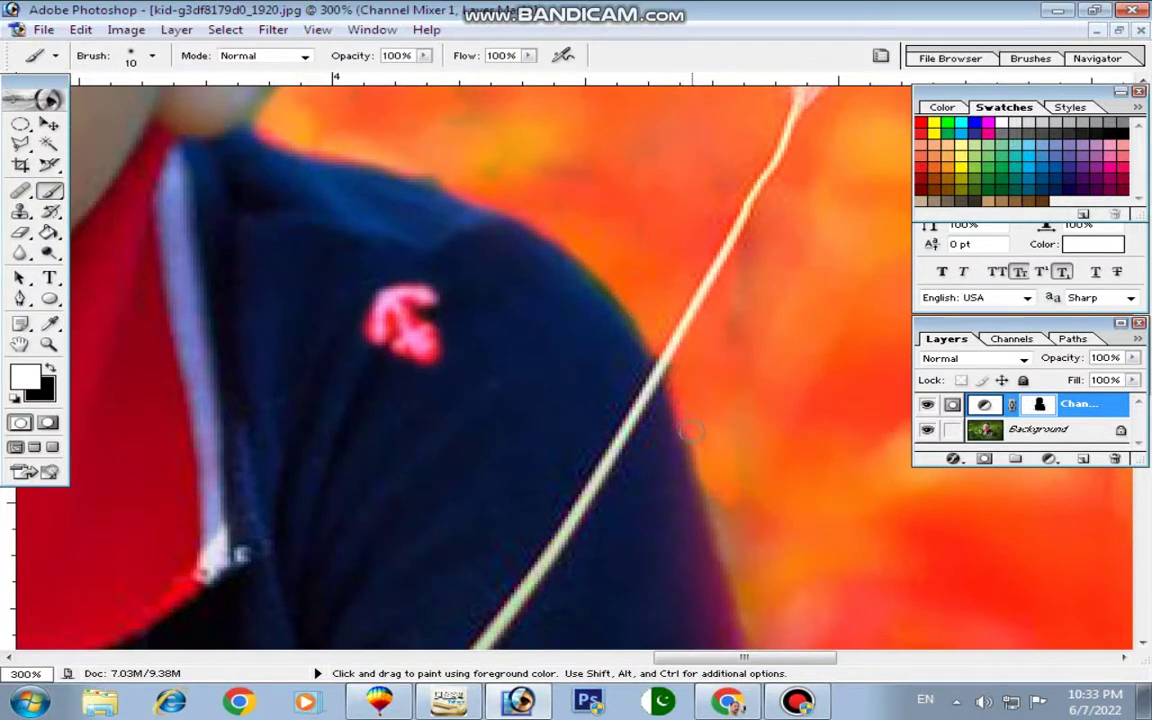
mouse_move(657, 368)
mouse_down()
mouse_move(561, 535)
mouse_move(686, 316)
mouse_move(490, 541)
mouse_move(548, 391)
mouse_move(446, 513)
mouse_move(350, 535)
mouse_up()
mouse_move(400, 580)
mouse_down()
mouse_move(463, 442)
mouse_move(463, 406)
mouse_move(417, 472)
mouse_move(411, 465)
mouse_move(611, 238)
mouse_up()
Step: At 100% with an 80 px brush, paint the green foliage under the boy's arm orange
key(ctrl+minus)
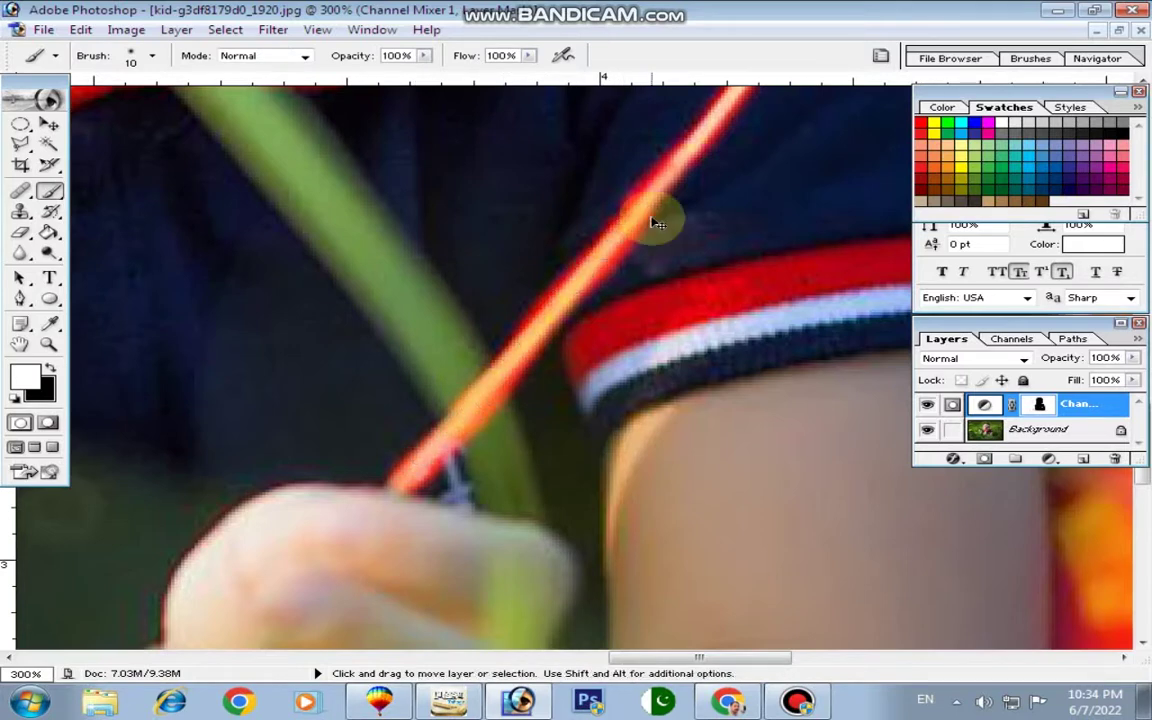
key(ctrl+minus)
key(ctrl+minus)
key(ctrl+minus)
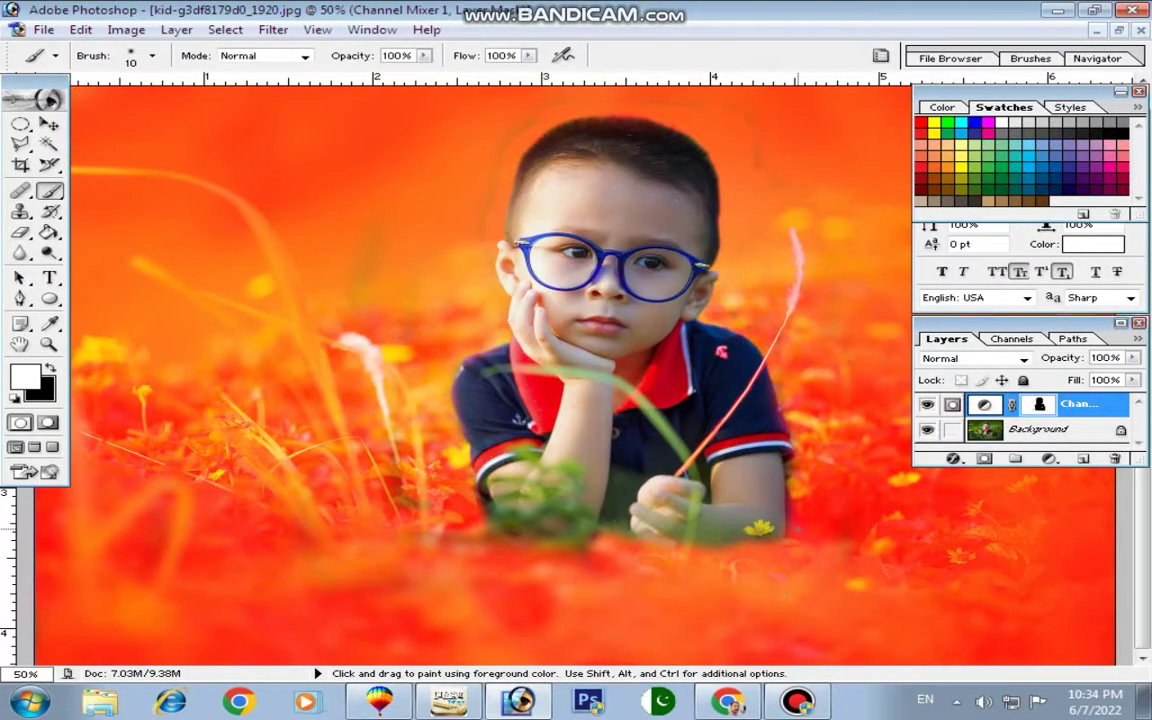
key(ctrl+plus)
key(ctrl+plus)
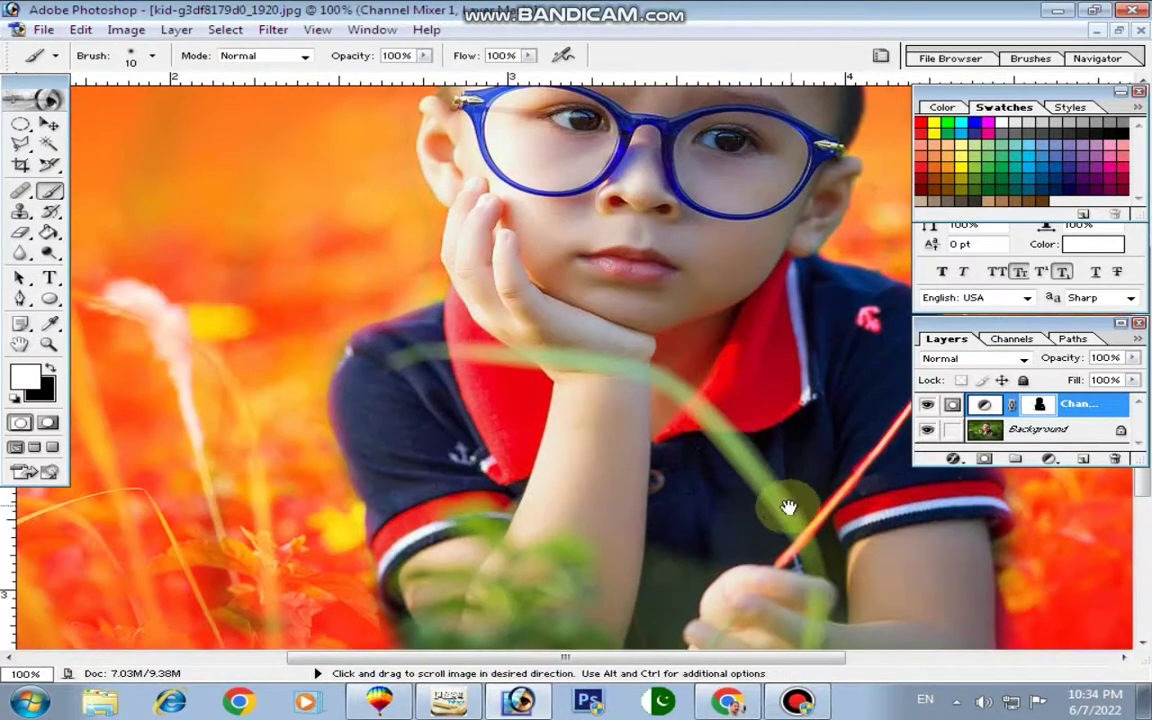
drag(784, 504, 652, 383)
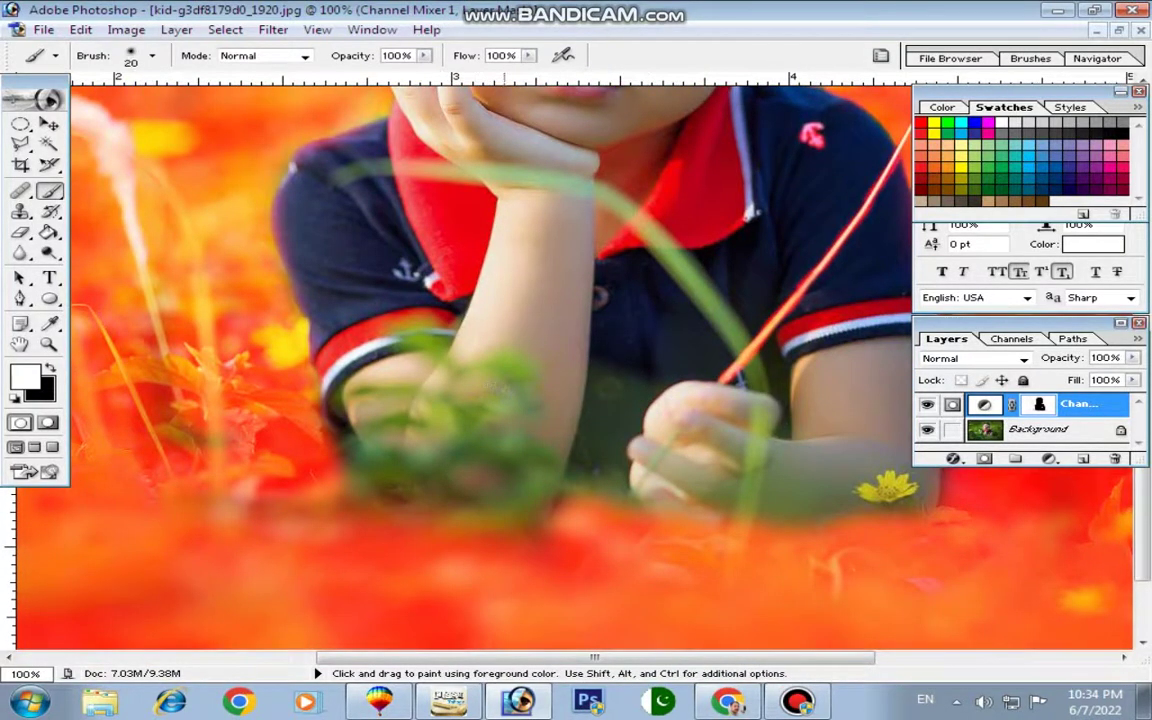
key(bracketright)
key(bracketright)
drag(490, 465, 433, 521)
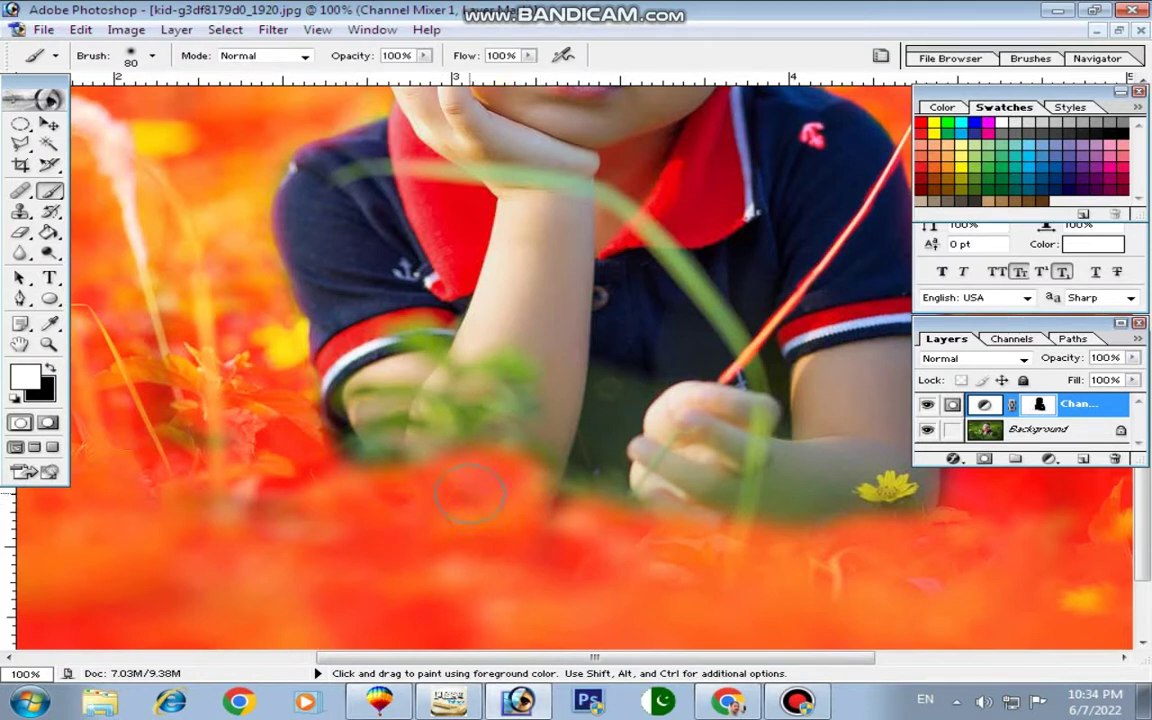
mouse_move(406, 472)
mouse_down()
mouse_move(509, 442)
mouse_move(393, 392)
mouse_move(440, 521)
mouse_up()
Step: Recolour the elbow gap, the blade around the hand and the thin blade across the chest with a 50 px brush
mouse_move(574, 506)
mouse_down()
mouse_move(609, 419)
mouse_move(592, 506)
mouse_up()
mouse_move(744, 544)
mouse_down()
mouse_move(820, 450)
mouse_move(932, 508)
mouse_up()
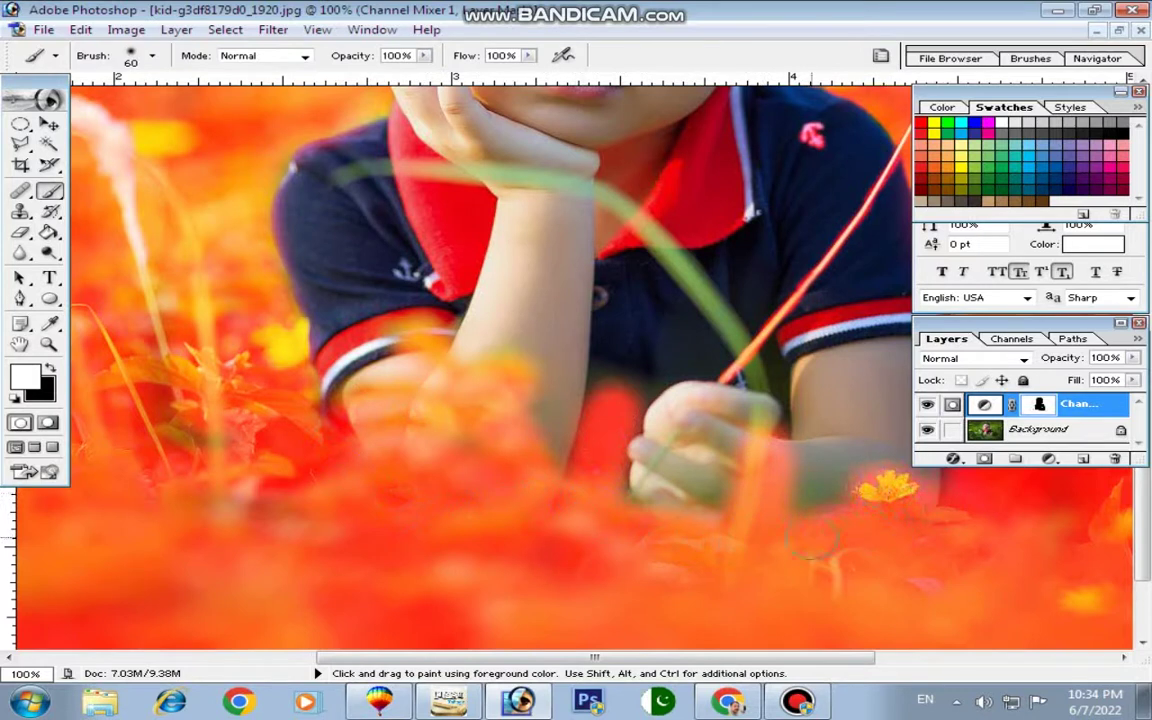
key(bracketleft)
key(bracketleft)
mouse_move(733, 338)
mouse_down()
mouse_move(564, 185)
mouse_move(310, 165)
mouse_up()
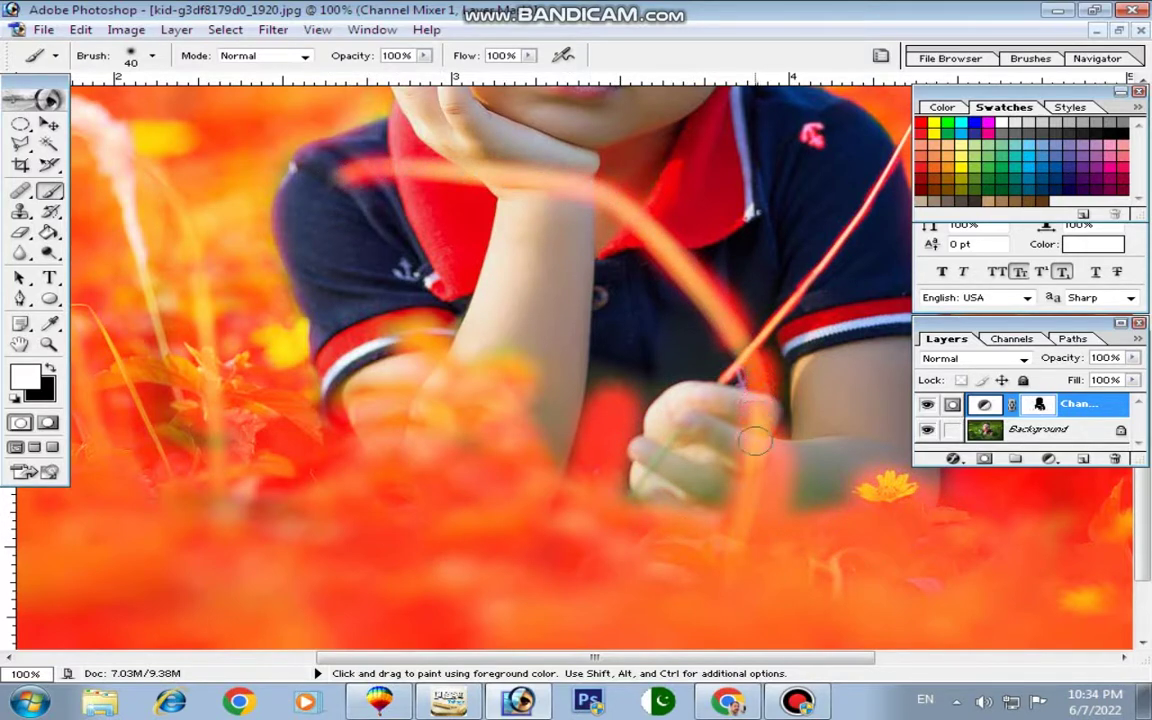
mouse_move(765, 450)
mouse_down()
mouse_move(725, 440)
mouse_move(625, 455)
mouse_up()
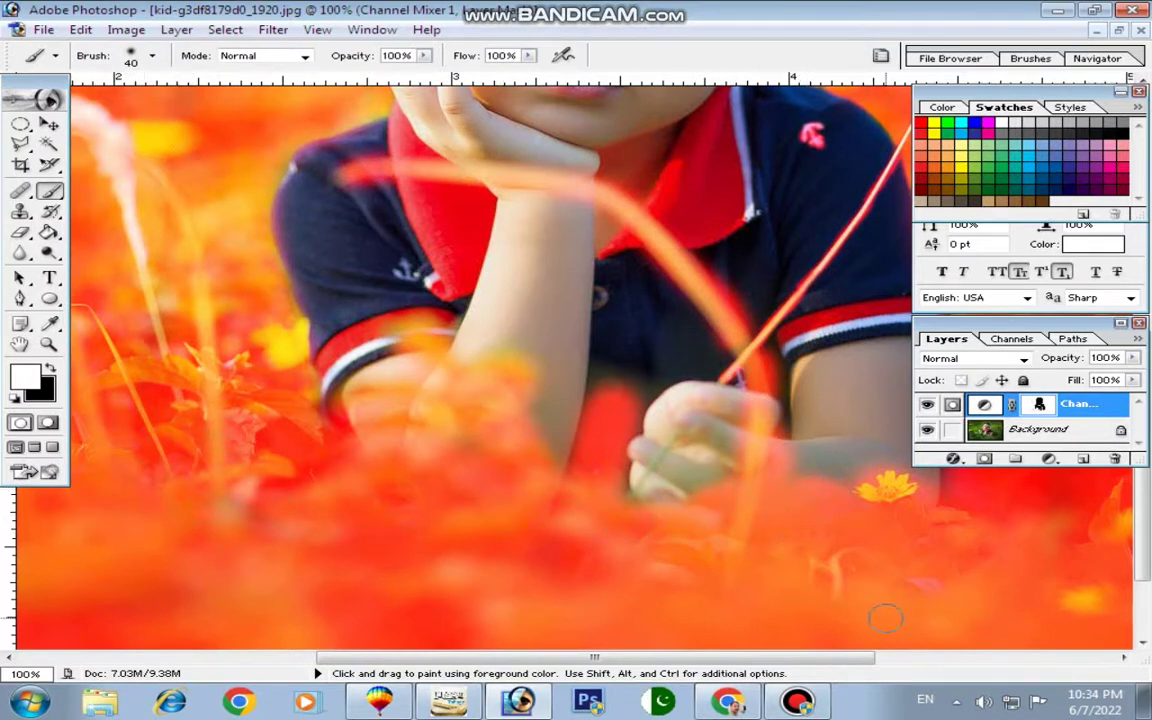
Step: Zoom out, fit and zoom in to inspect the recolored boy across the image
key(ctrl+minus)
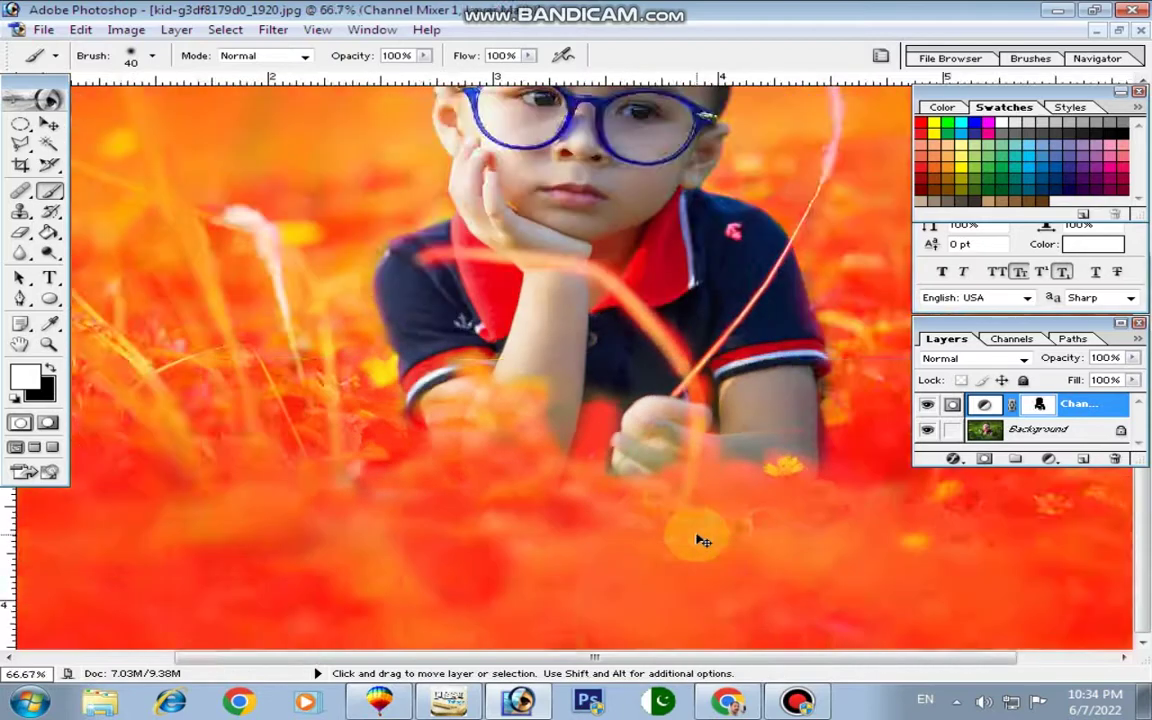
key(ctrl+minus)
key(ctrl+minus)
key(ctrl+minus)
key(ctrl+0)
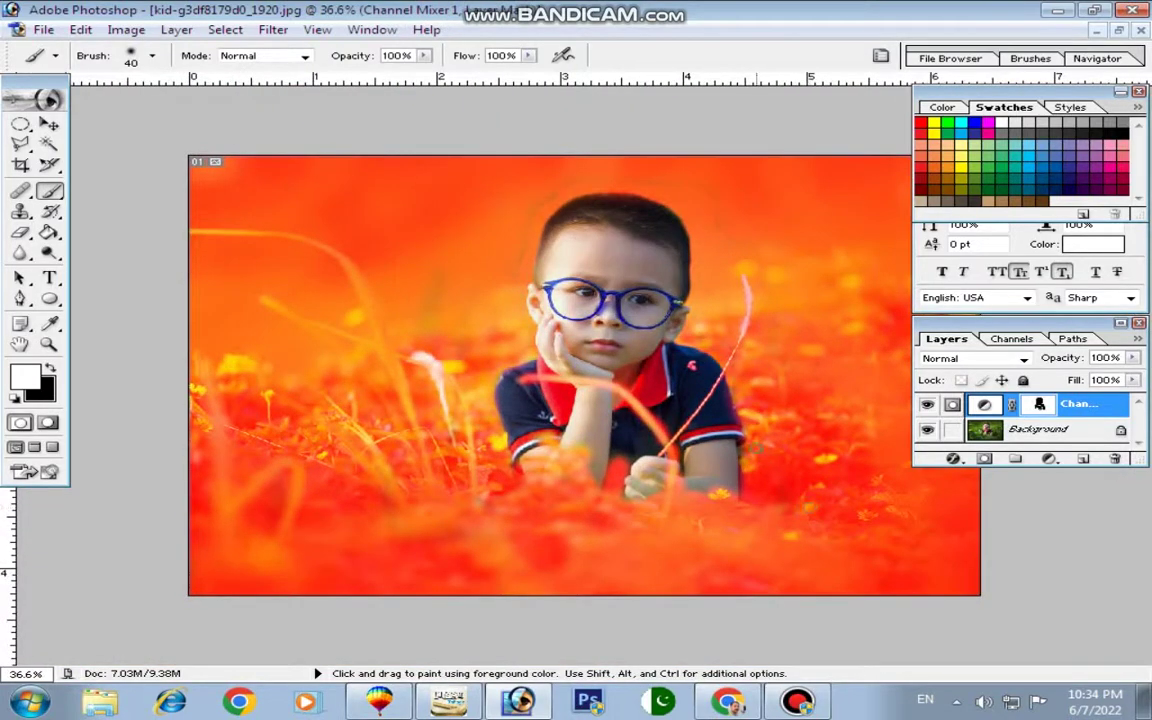
key(ctrl+plus)
key(ctrl+plus)
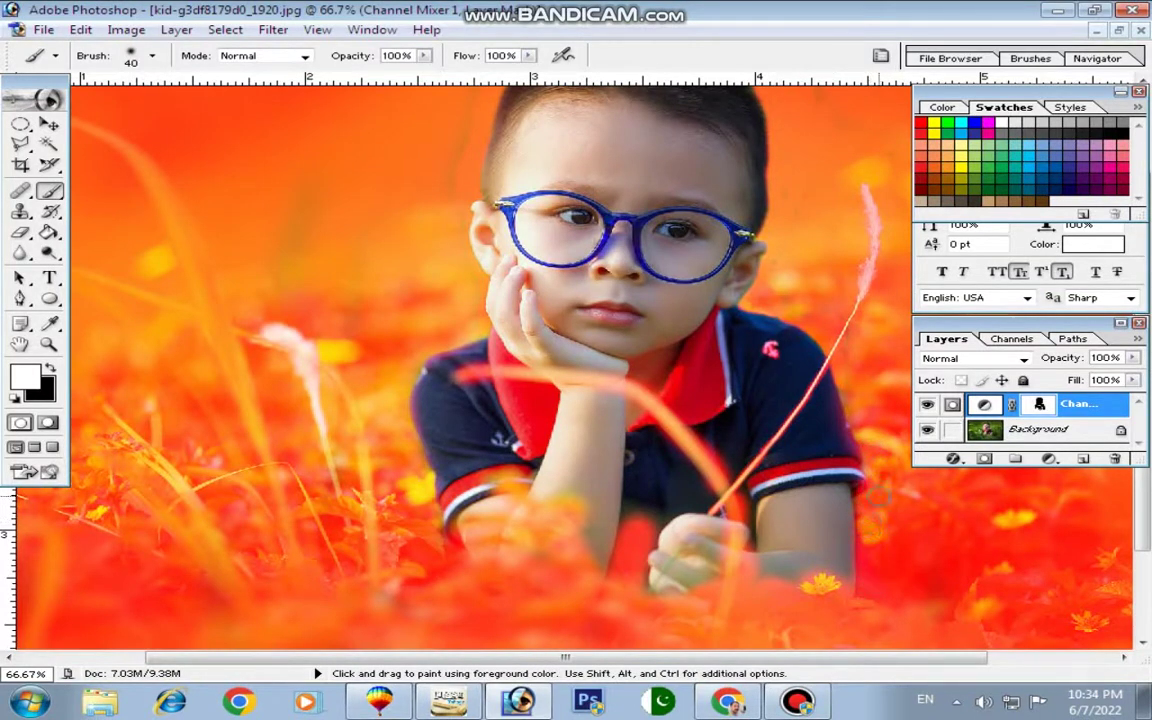
key(ctrl+minus)
key(ctrl+minus)
key(ctrl+minus)
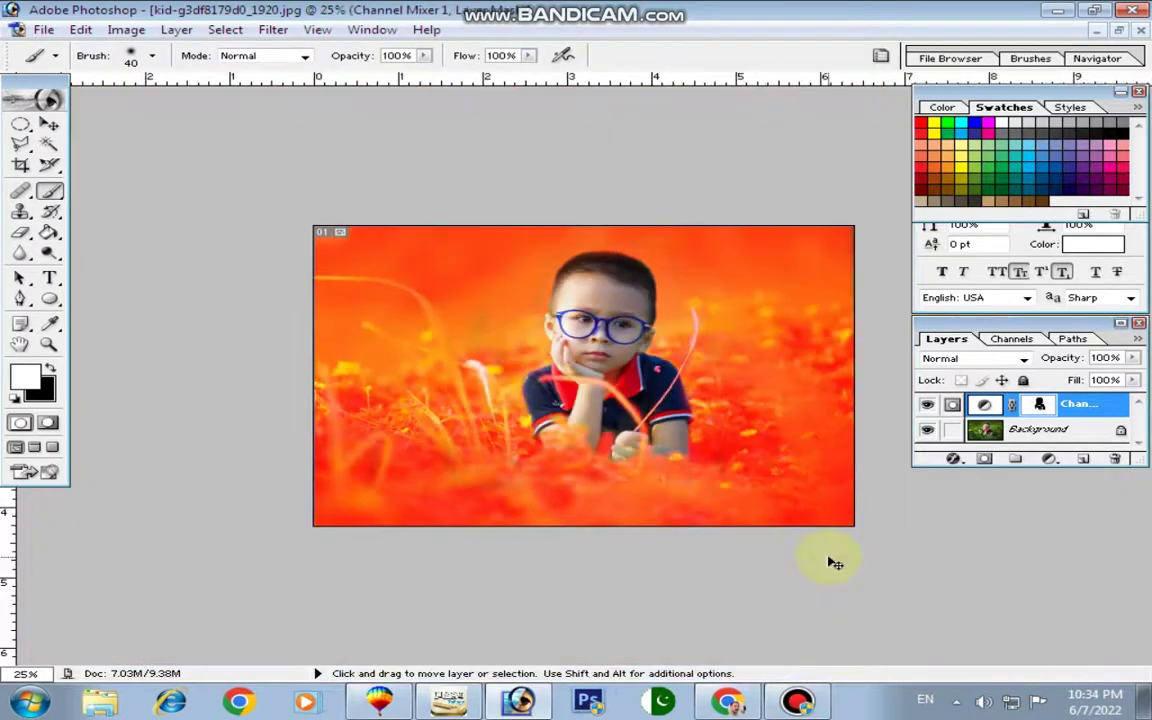
Step: Merge Channel Mixer 1 into a single orange-red Background layer, ready to add adjustment layers
key(ctrl+e)
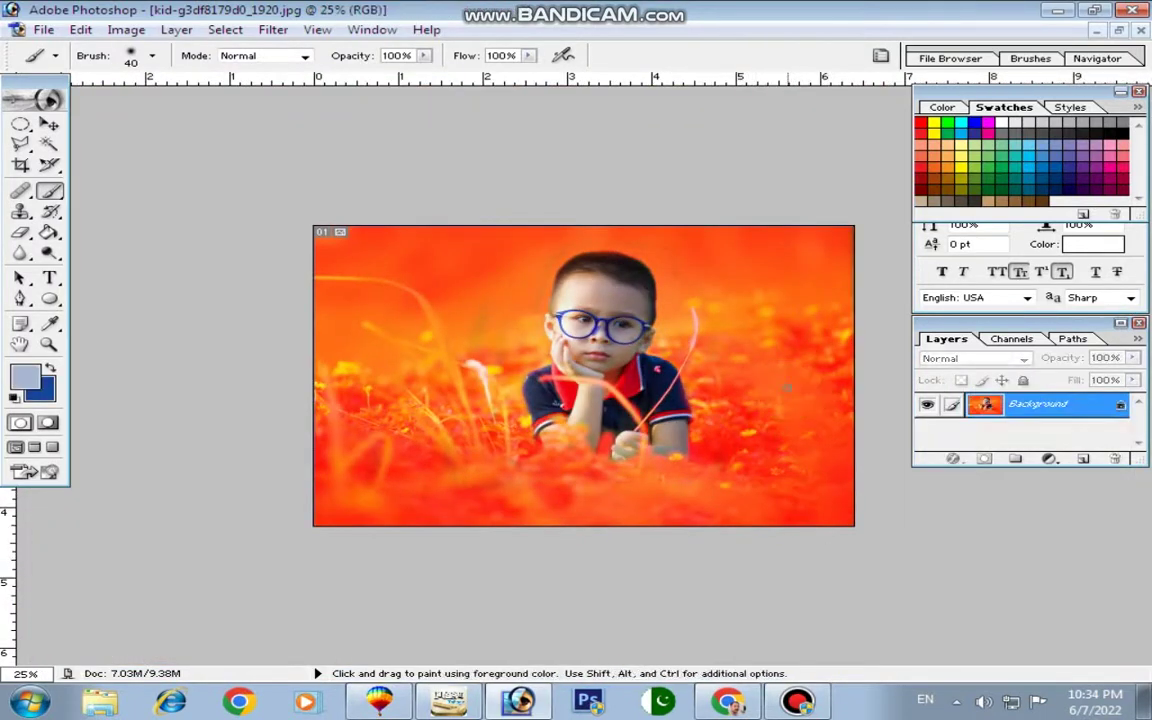
key(ctrl+0)
right_click(1032, 407)
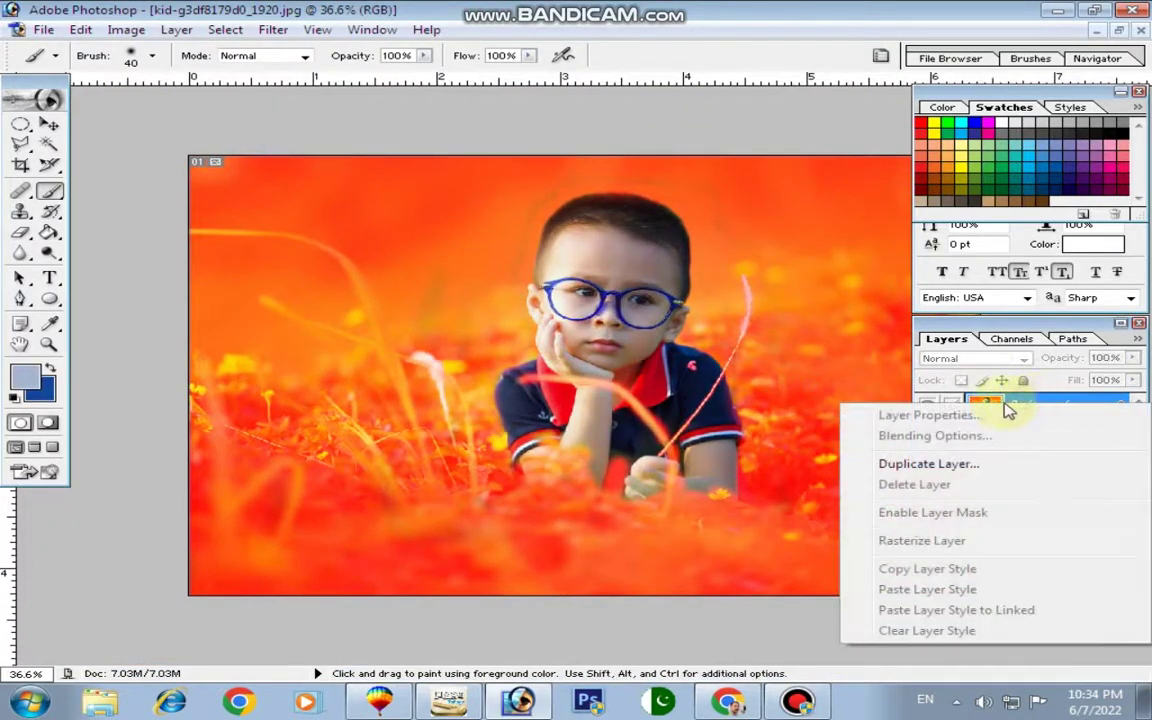
key(Escape)
click(1050, 459)
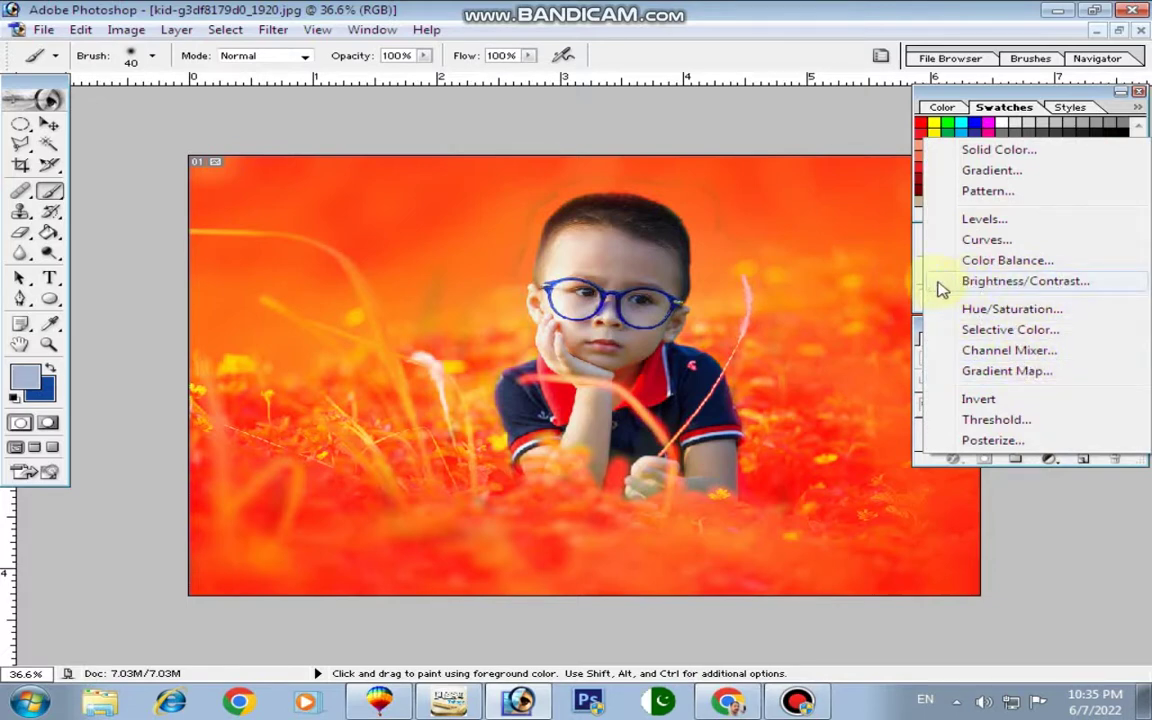
Step: Add a Brightness/Contrast adjustment layer of about +15 brightness and +8 contrast
click(979, 287)
drag(858, 372, 851, 373)
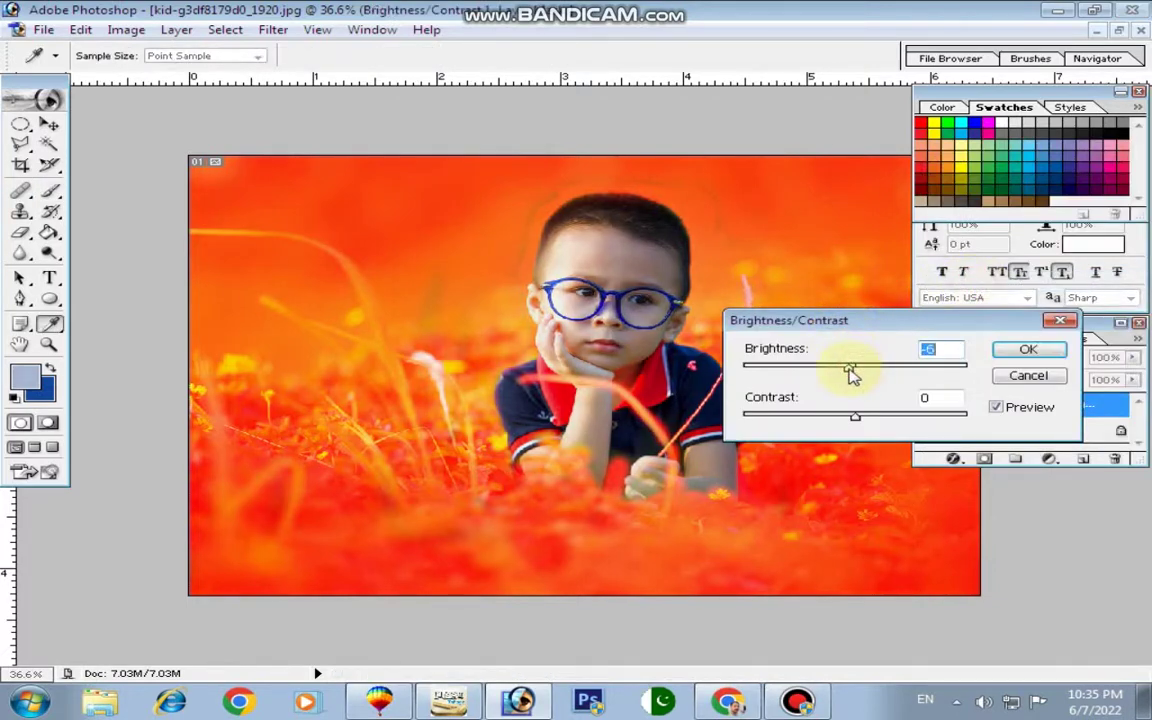
drag(861, 420, 872, 418)
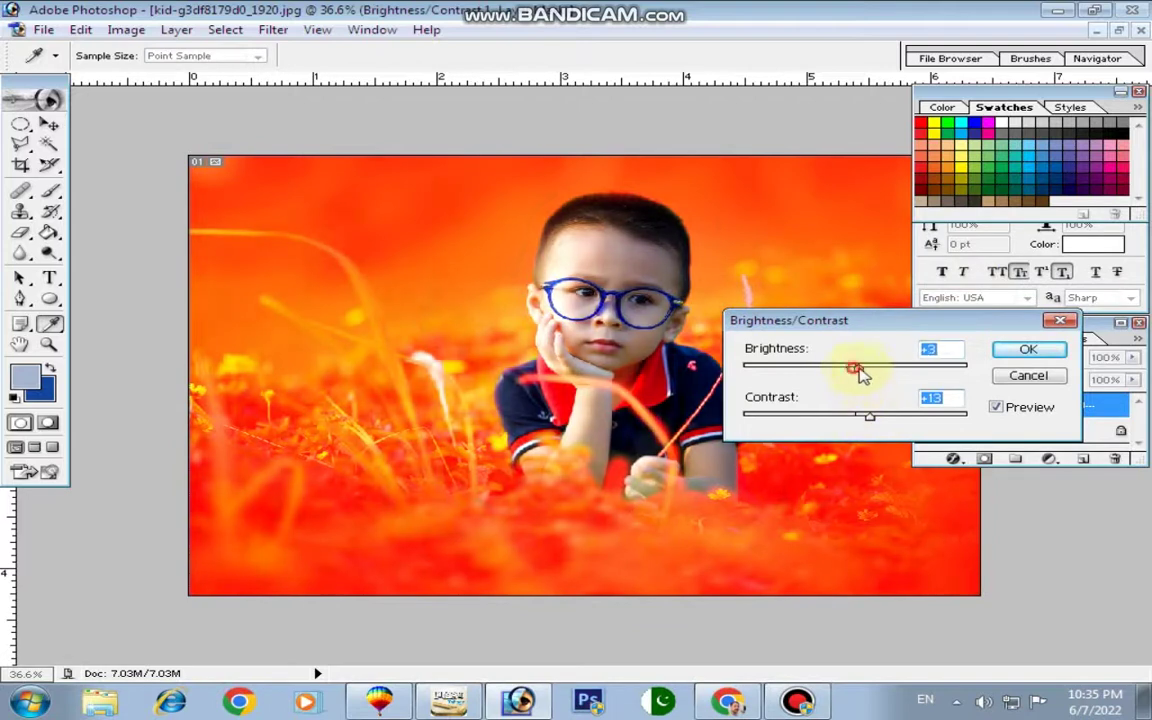
drag(849, 368, 872, 371)
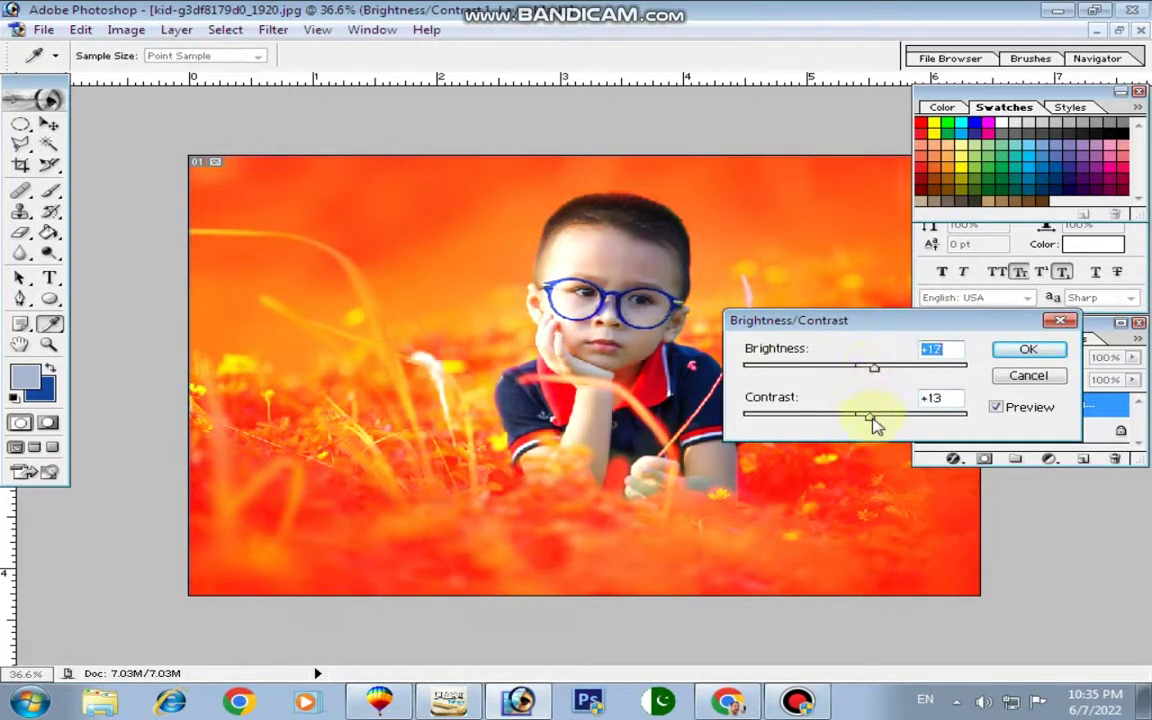
drag(872, 419, 866, 419)
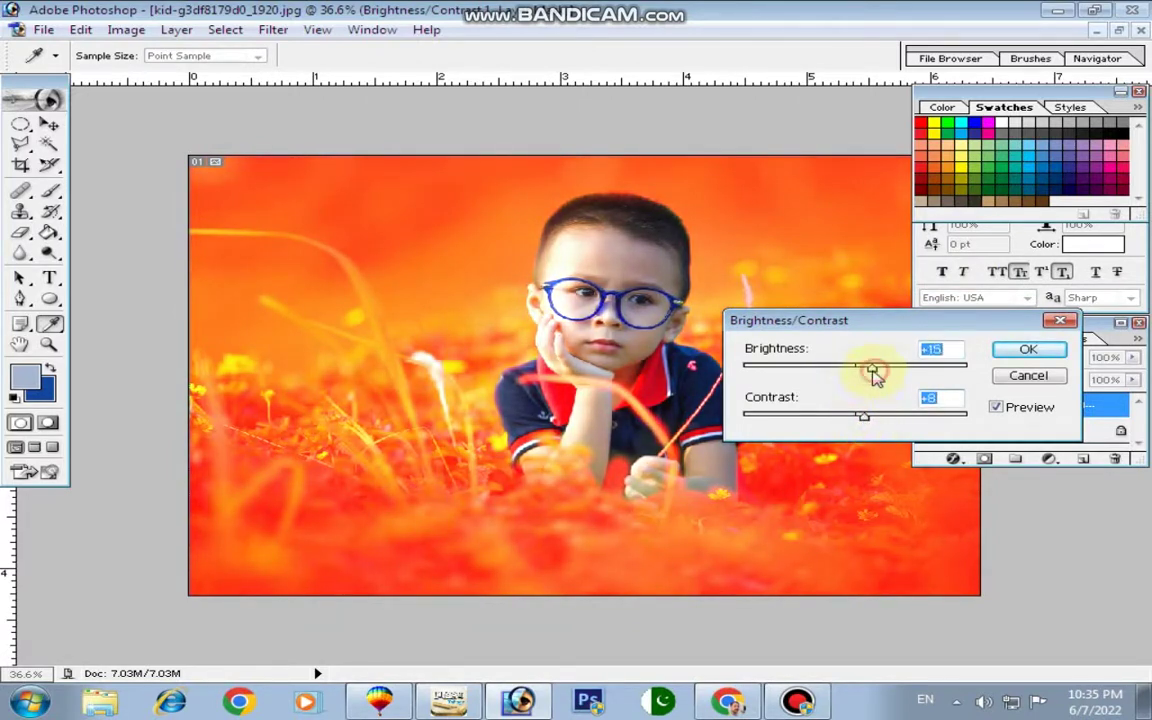
click(1028, 349)
Step: Add a Levels adjustment layer with white input 250 and midtone 1.06
click(1049, 458)
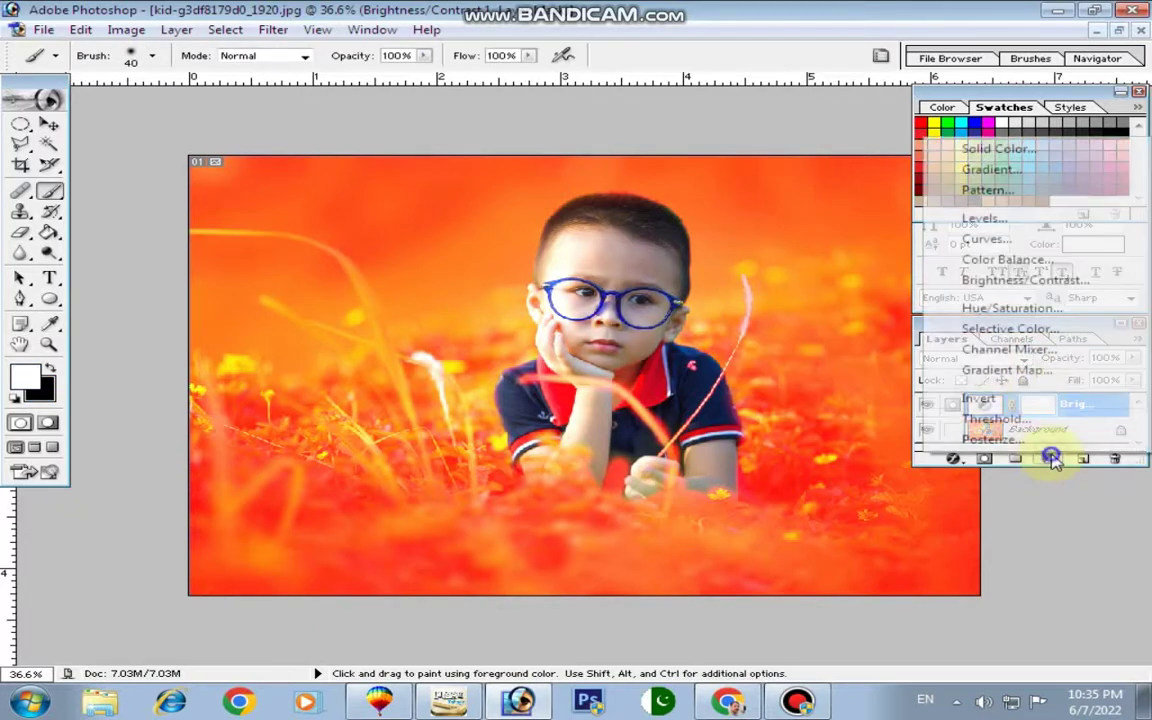
click(984, 220)
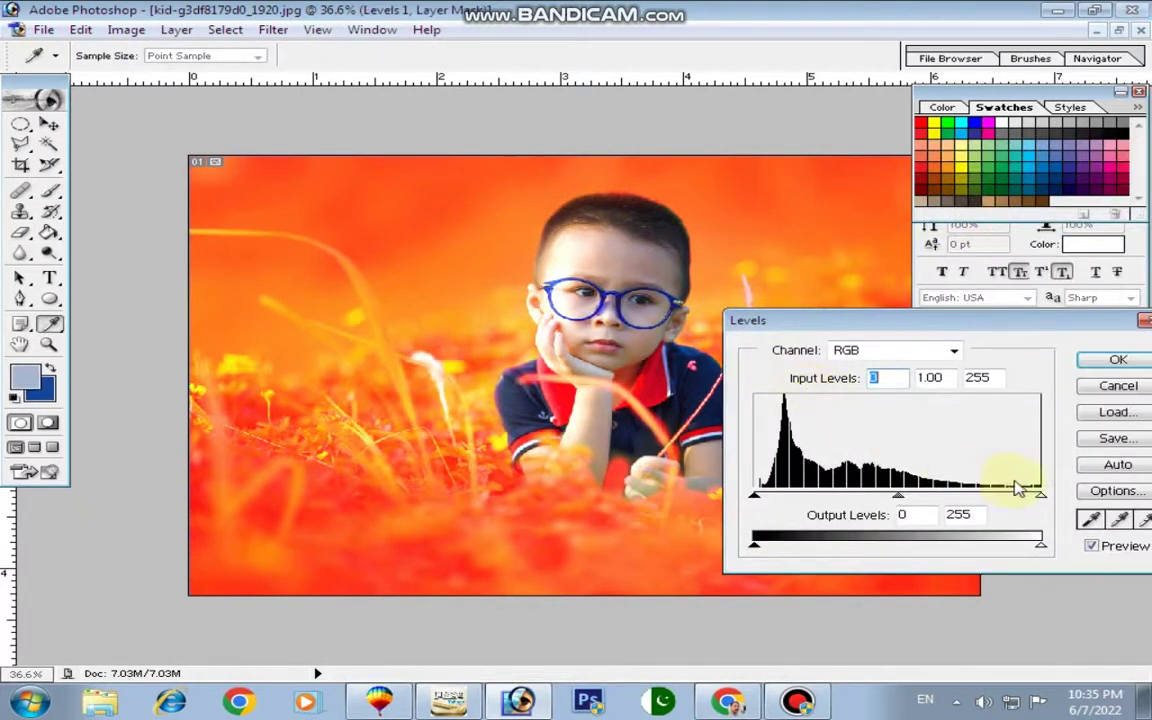
drag(1038, 497, 1035, 497)
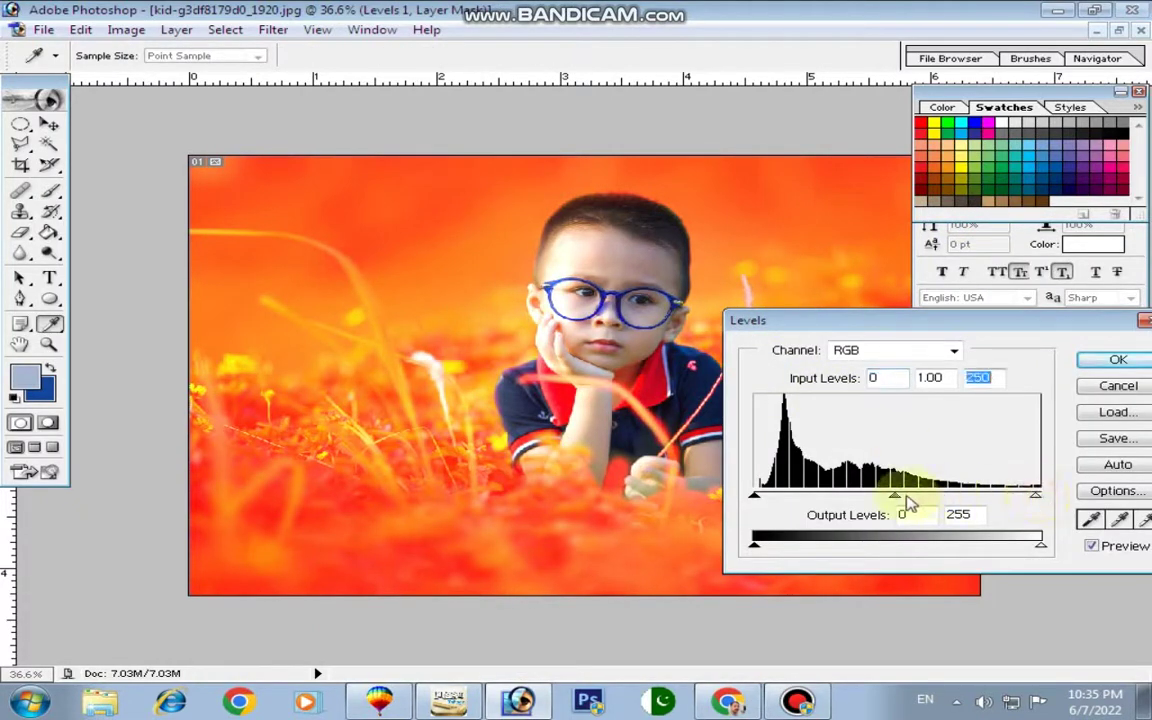
drag(897, 495, 889, 495)
click(1112, 360)
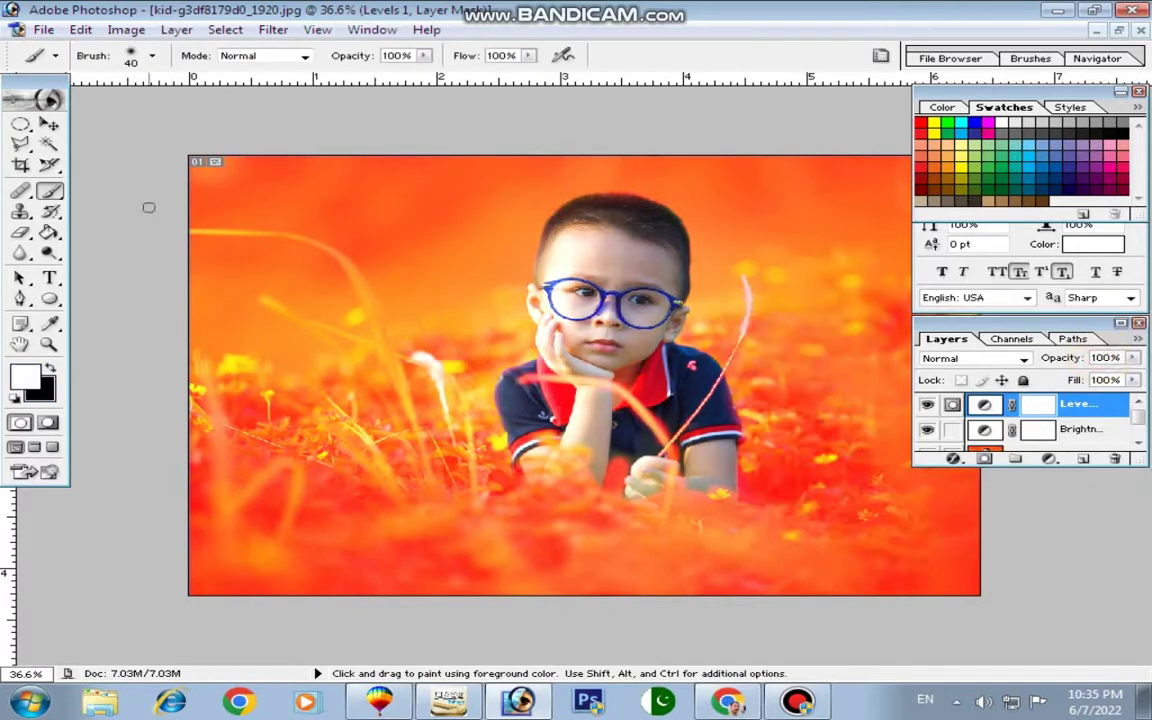
Step: Reset colours to default and flatten all layers into one Background layer
key(d)
key(b)
key(ctrl+shift+e)
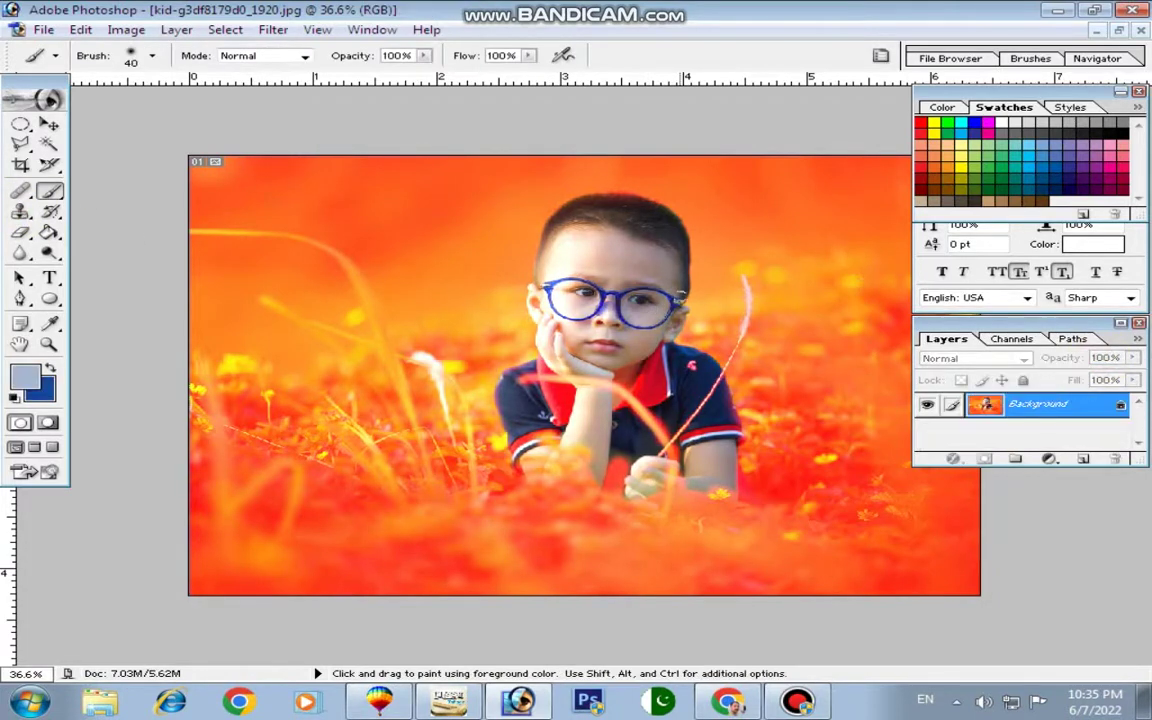
key(ctrl+0)
key(ctrl+minus)
key(ctrl+minus)
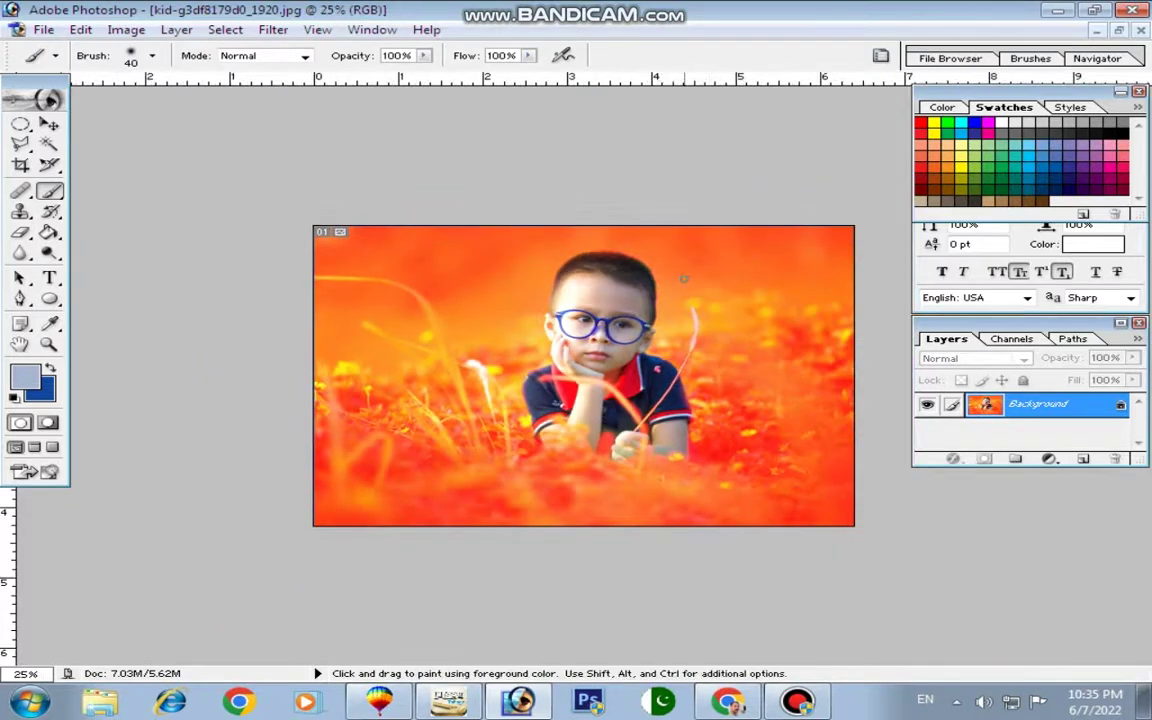
key(ctrl+plus)
Step: Apply a 50-300mm Zoom Lens Flare at about 121% brightness, centred right of the boy's hand
click(273, 29)
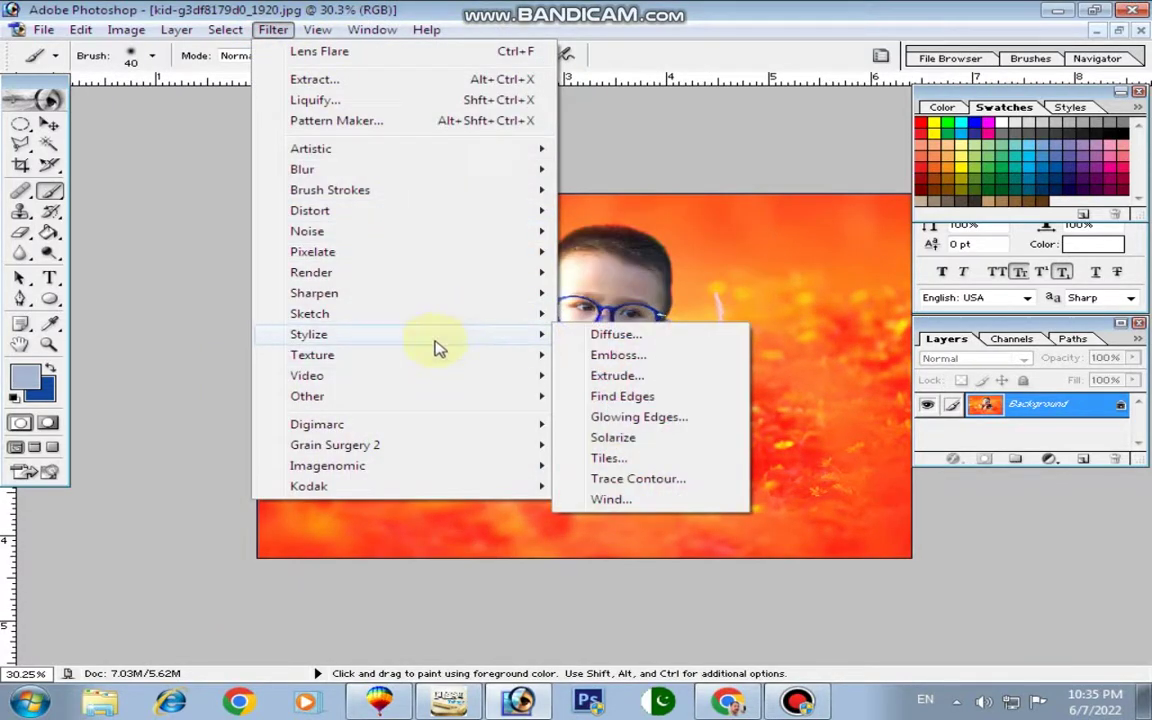
mouse_move(311, 272)
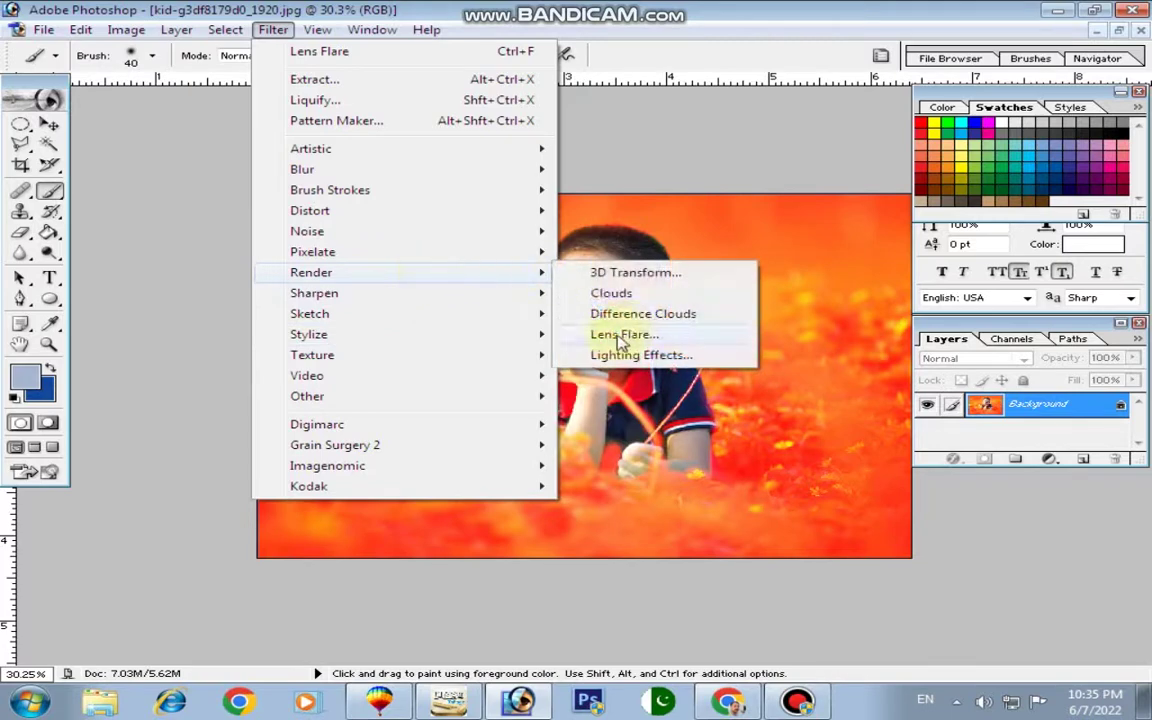
click(624, 336)
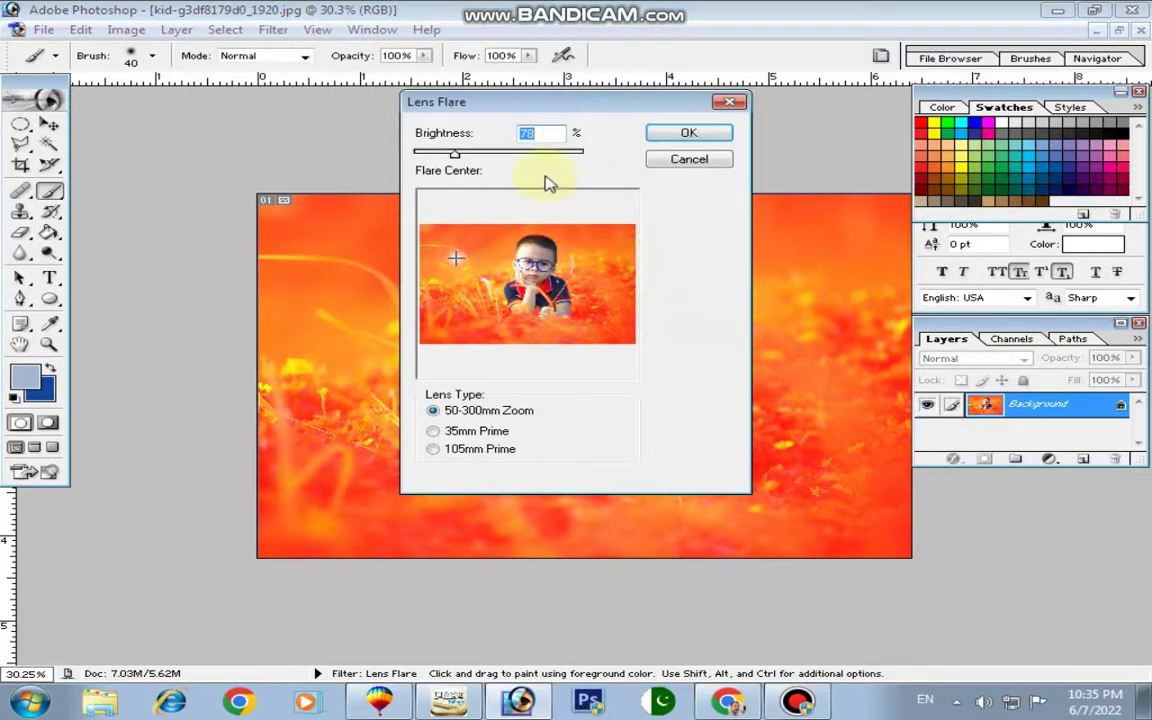
drag(540, 115, 629, 177)
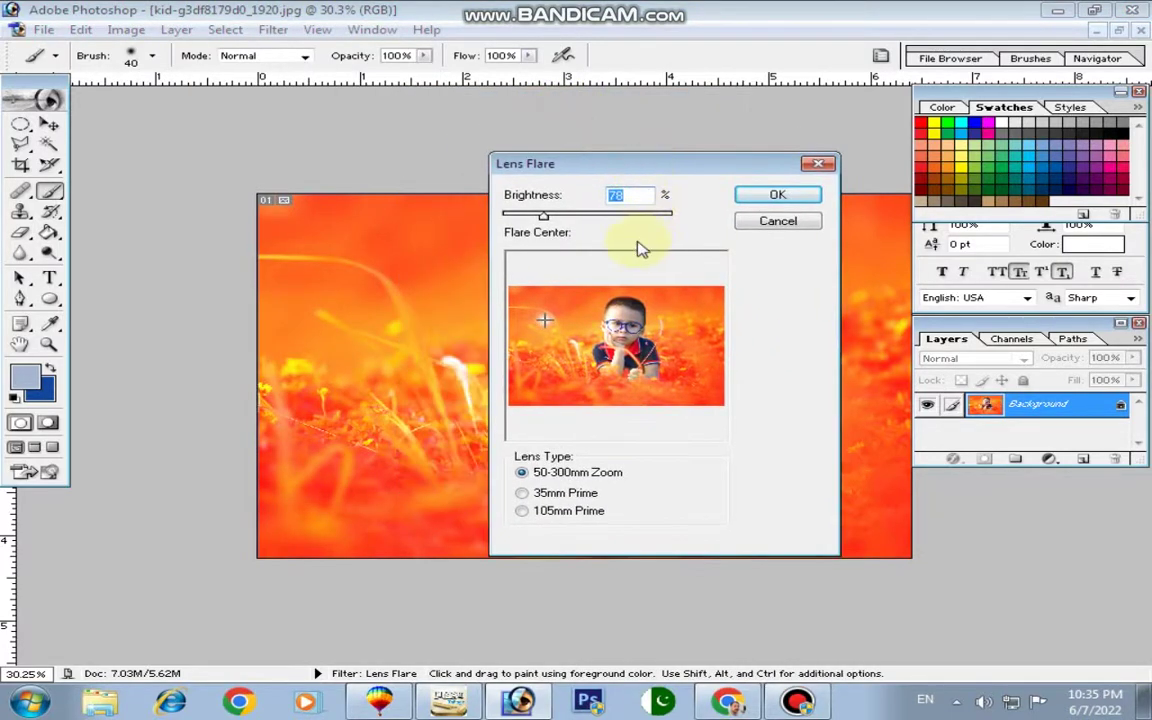
drag(546, 216, 580, 228)
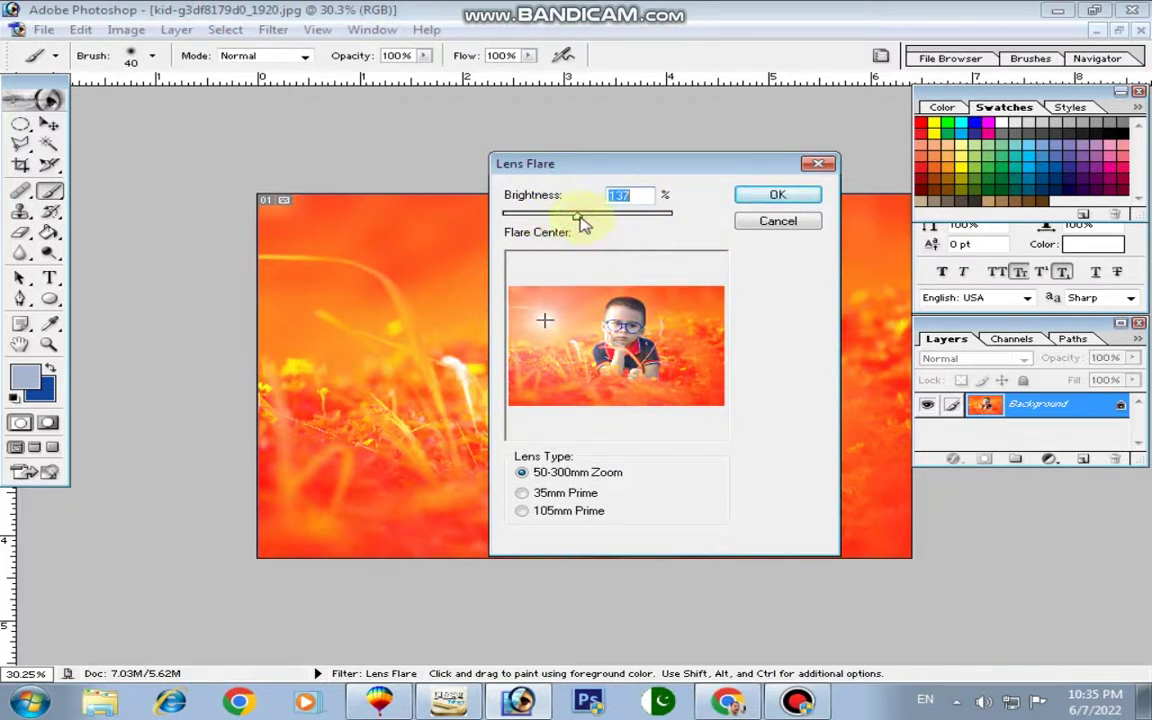
drag(583, 224, 571, 224)
drag(545, 321, 603, 360)
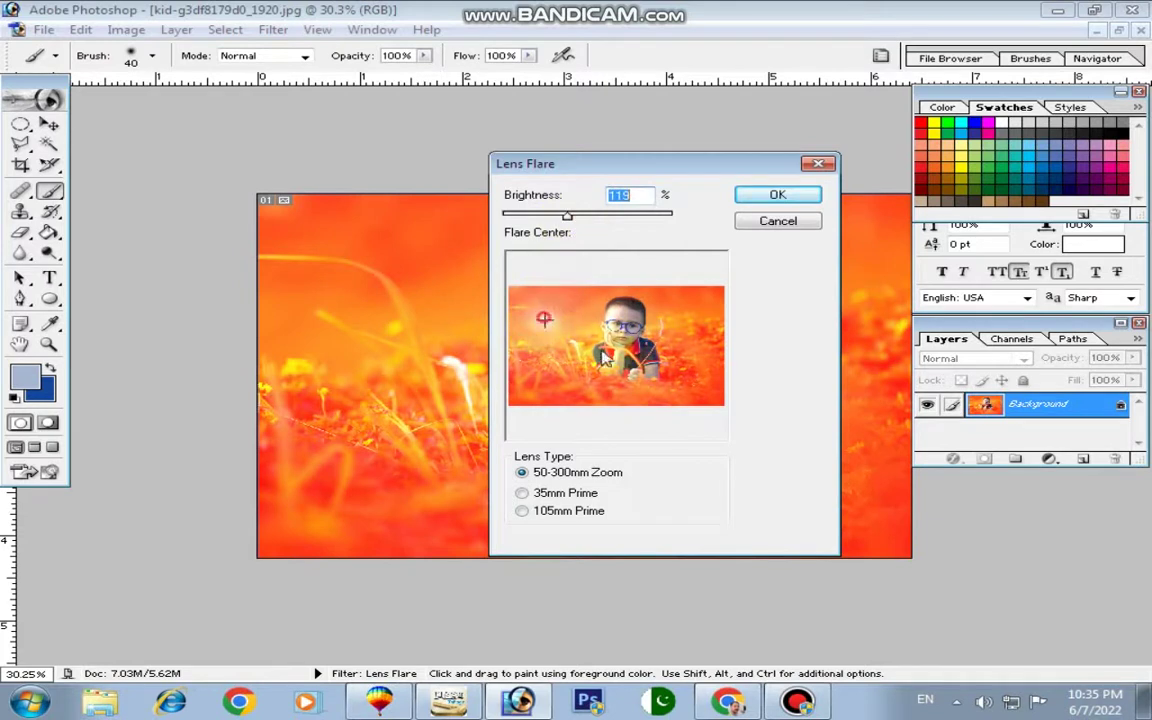
click(685, 380)
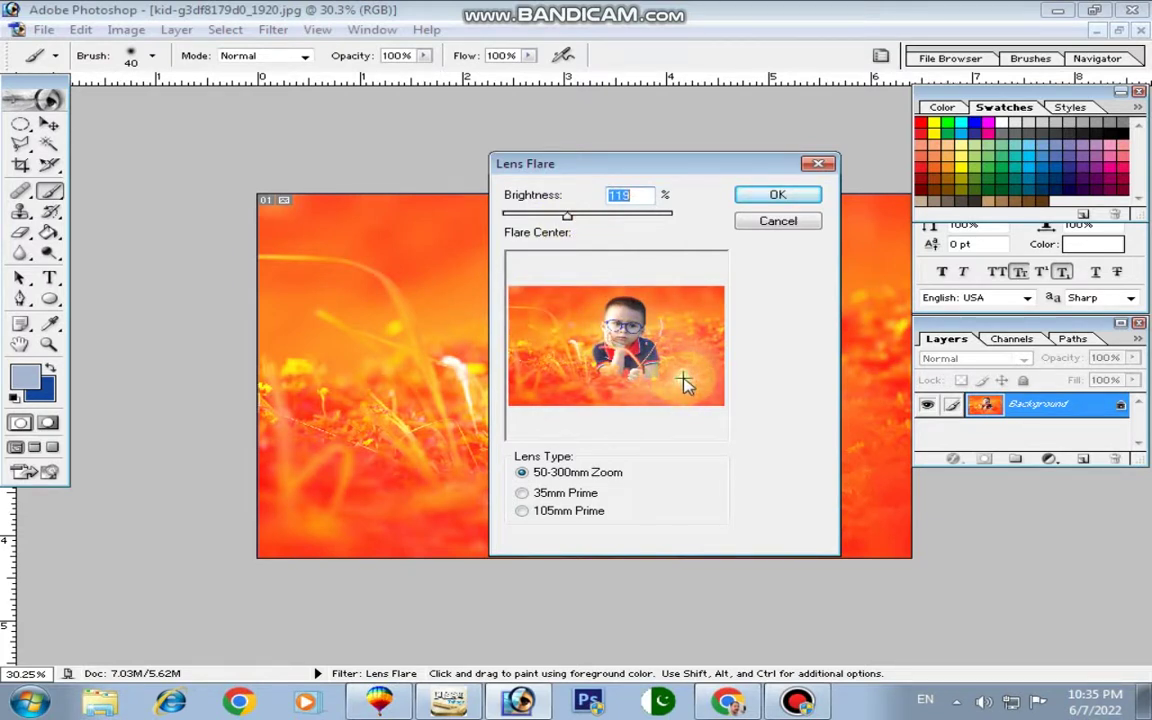
mouse_move(568, 218)
mouse_down()
mouse_move(588, 222)
mouse_move(569, 222)
mouse_up()
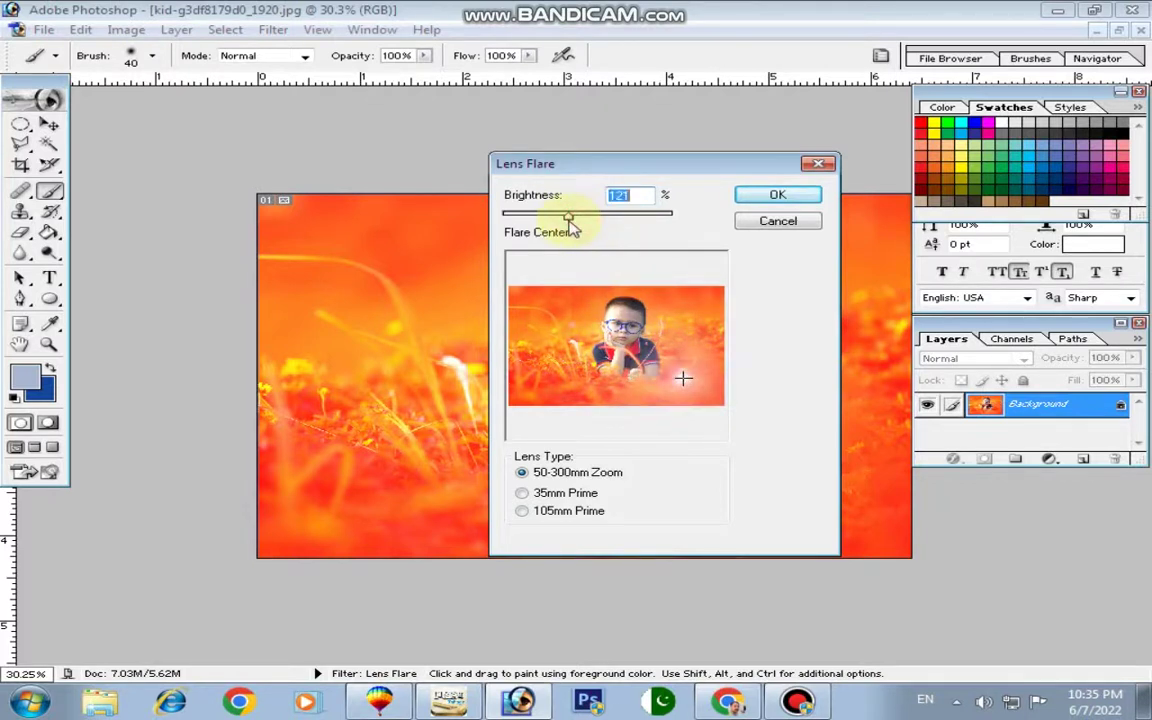
click(777, 195)
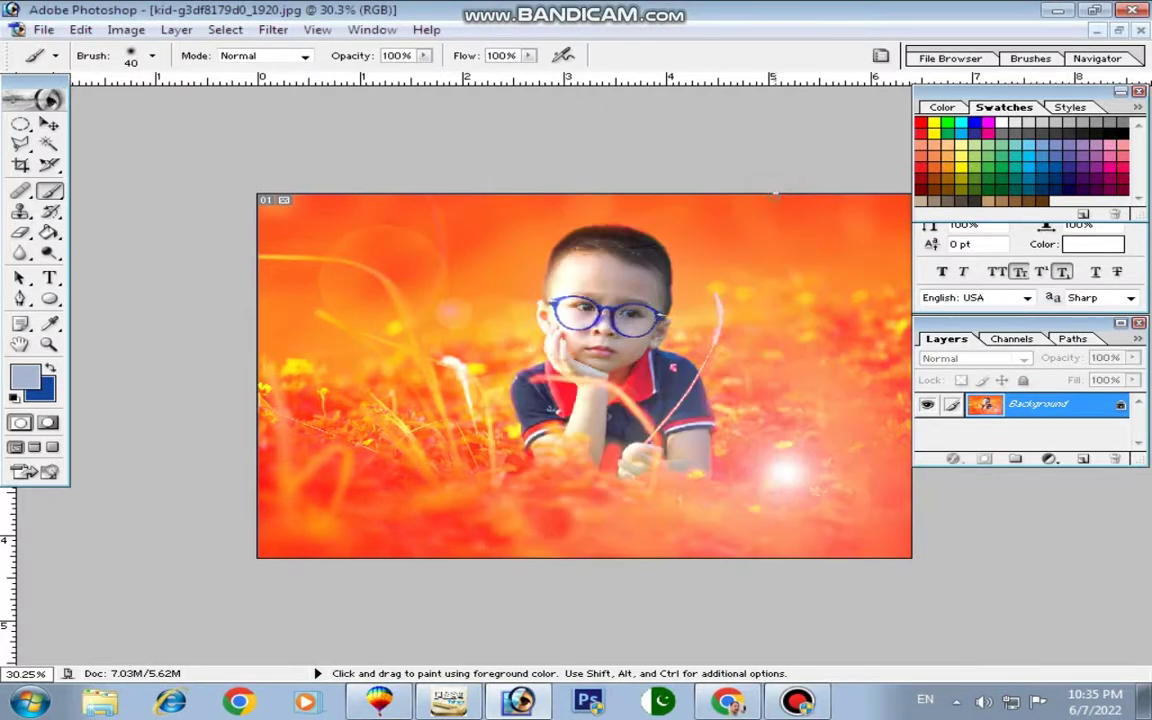
key(ctrl+0)
key(ctrl+minus)
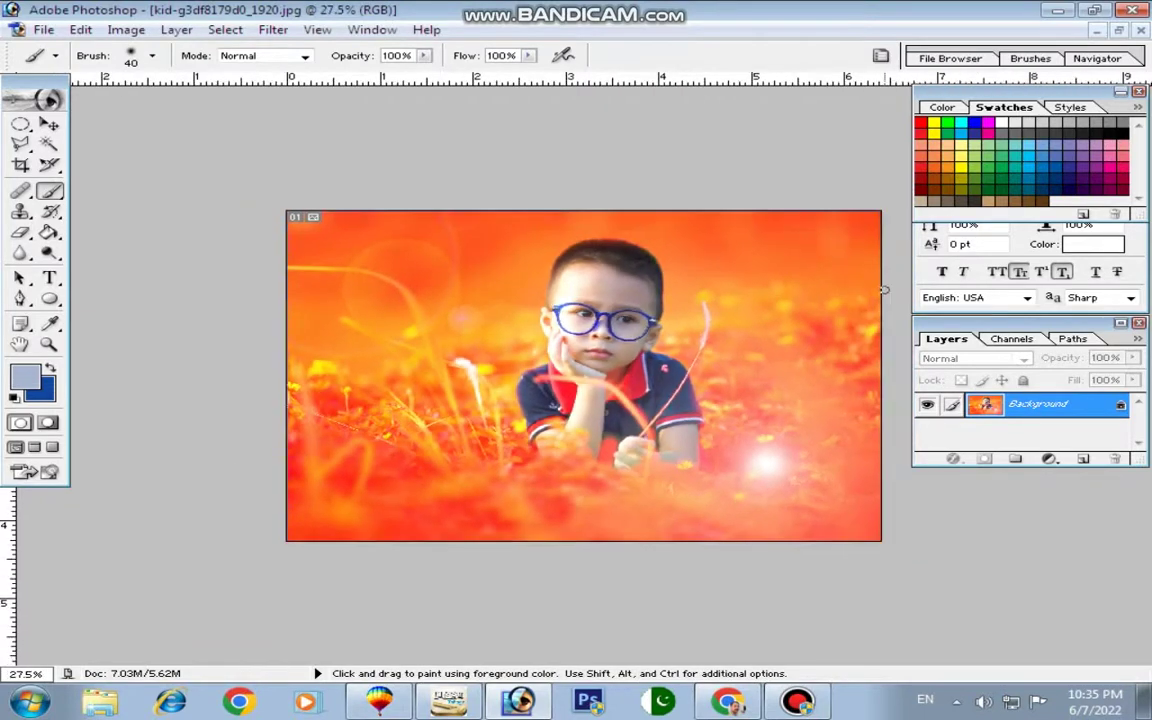
click(275, 31)
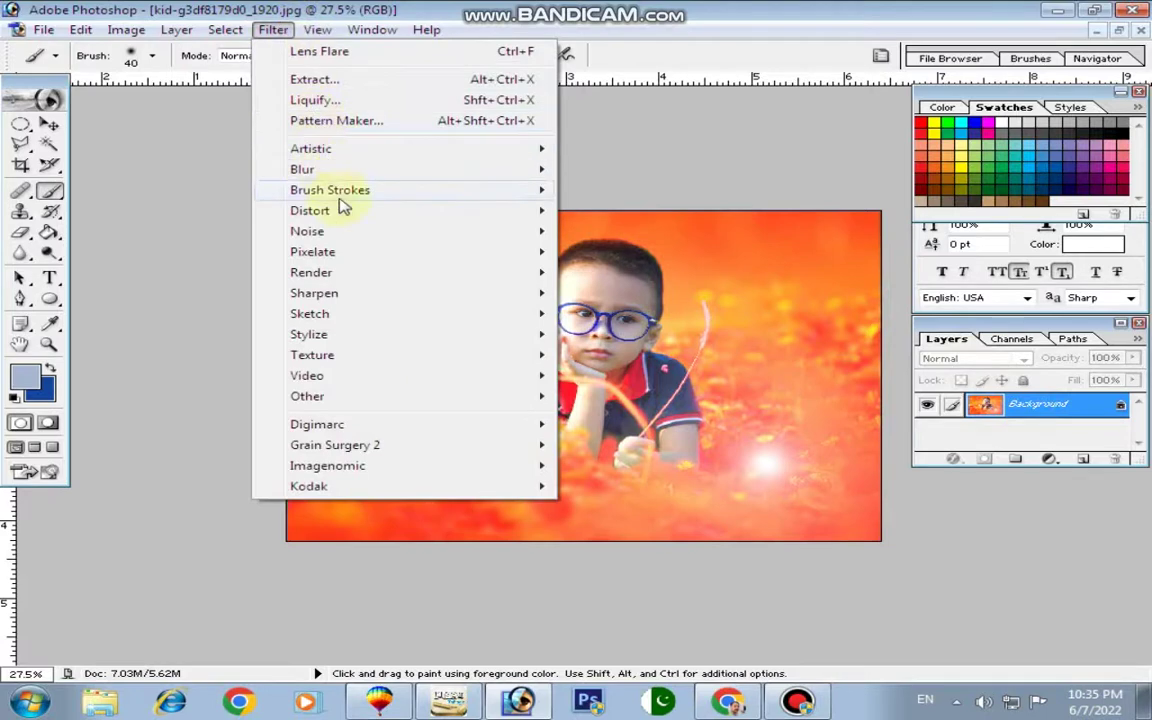
mouse_move(311, 272)
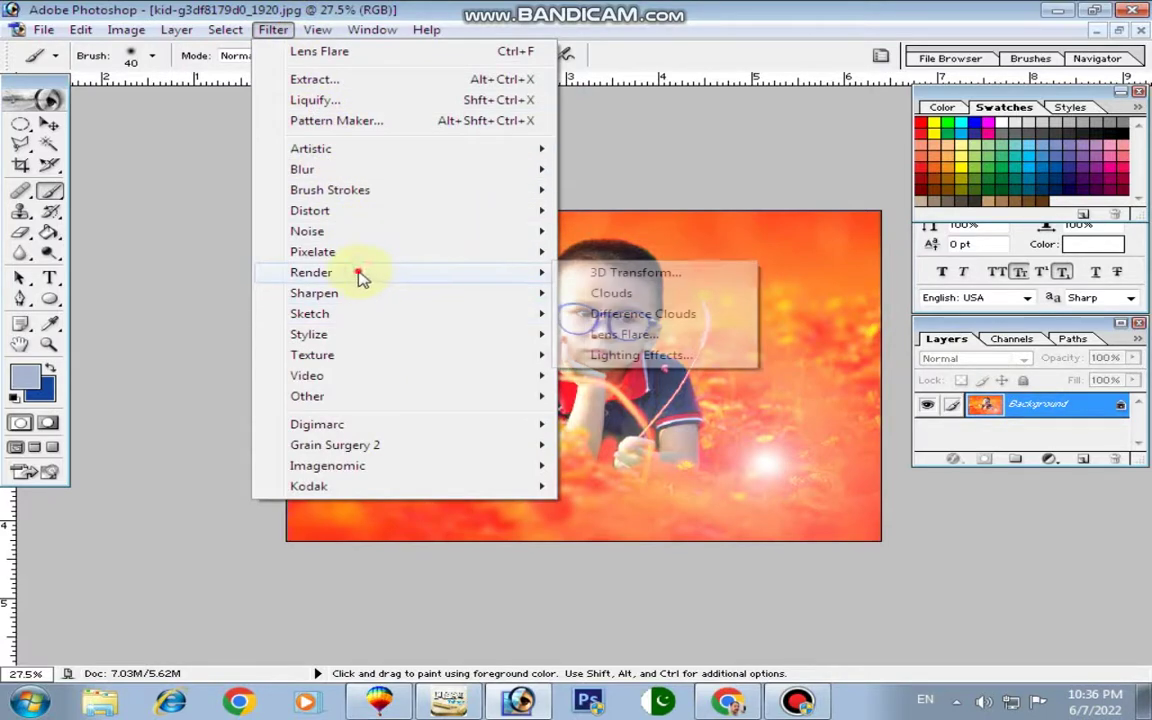
click(646, 318)
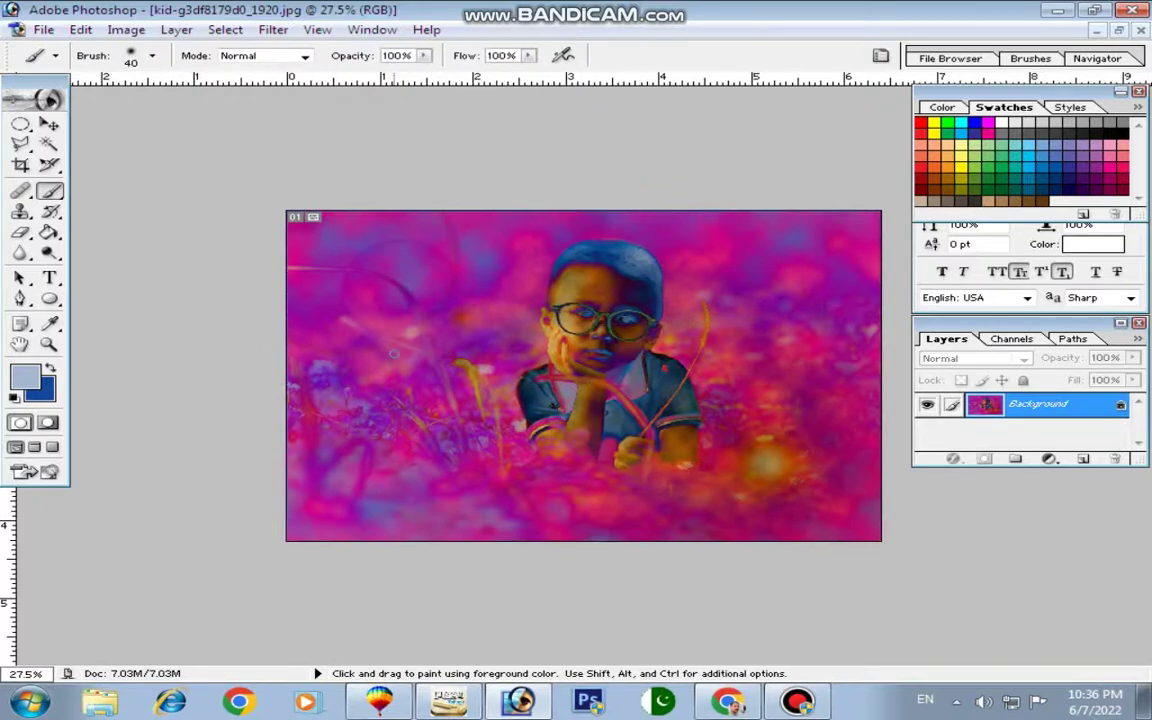
key(ctrl+z)
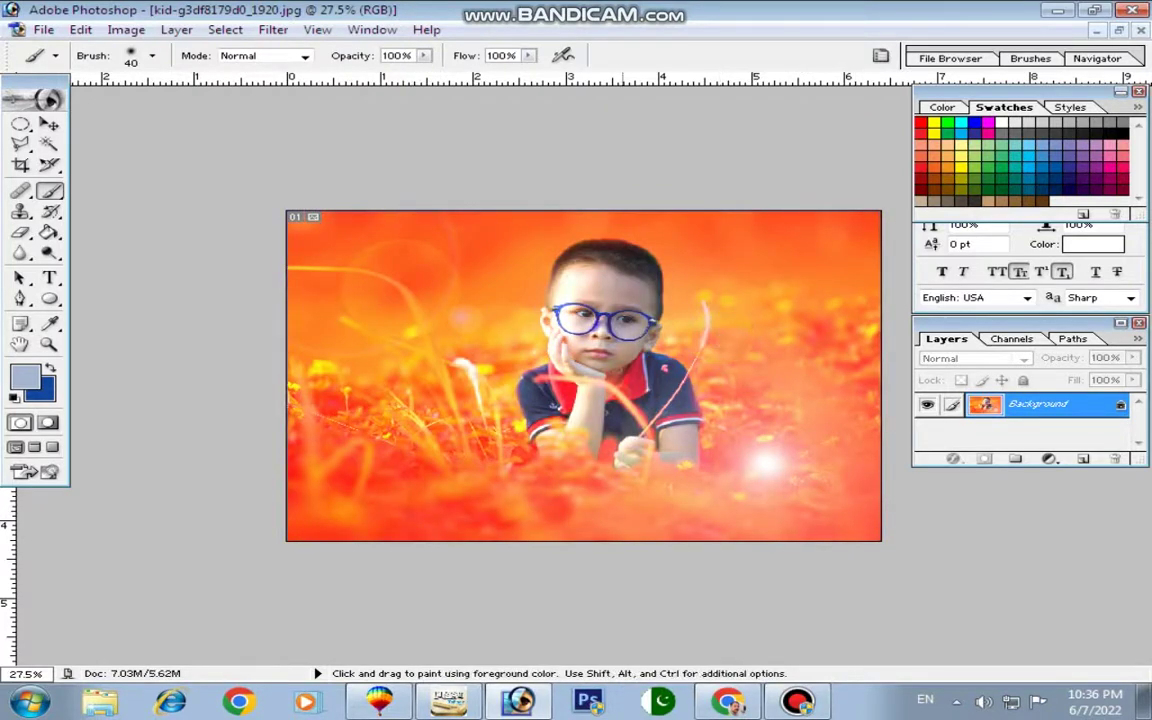
Step: Apply Lighting Effects with the default Soft Spotlight style, darkening the edges around the boy
click(273, 29)
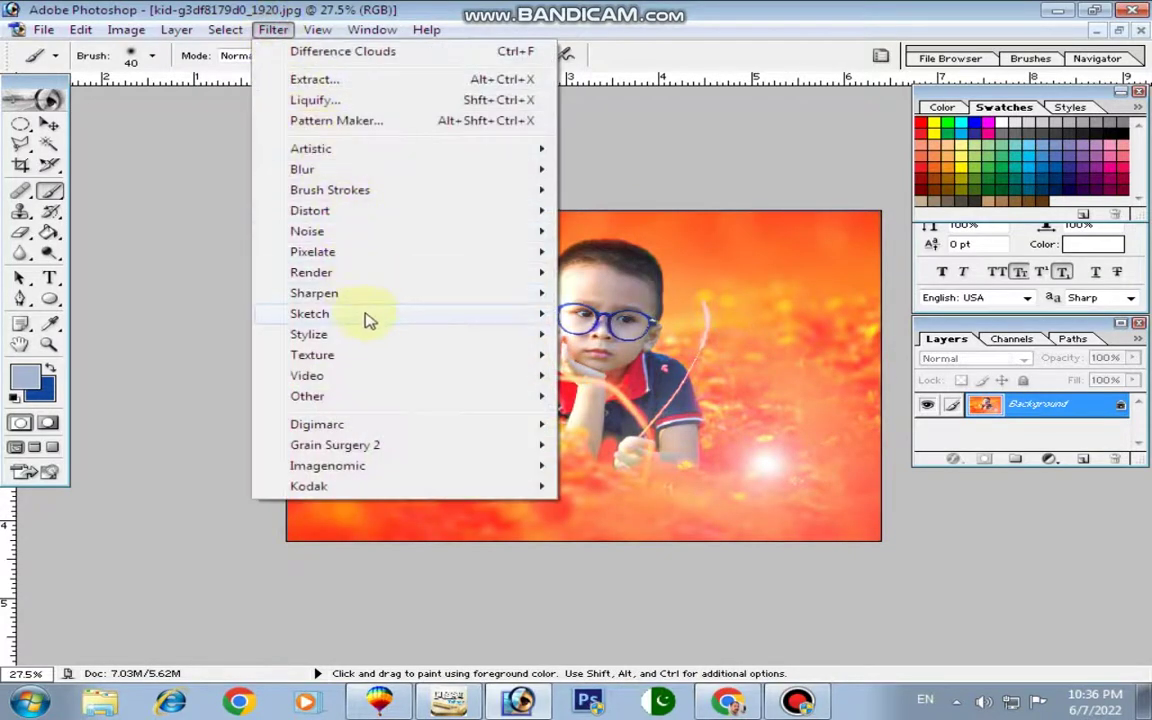
click(370, 316)
mouse_move(311, 272)
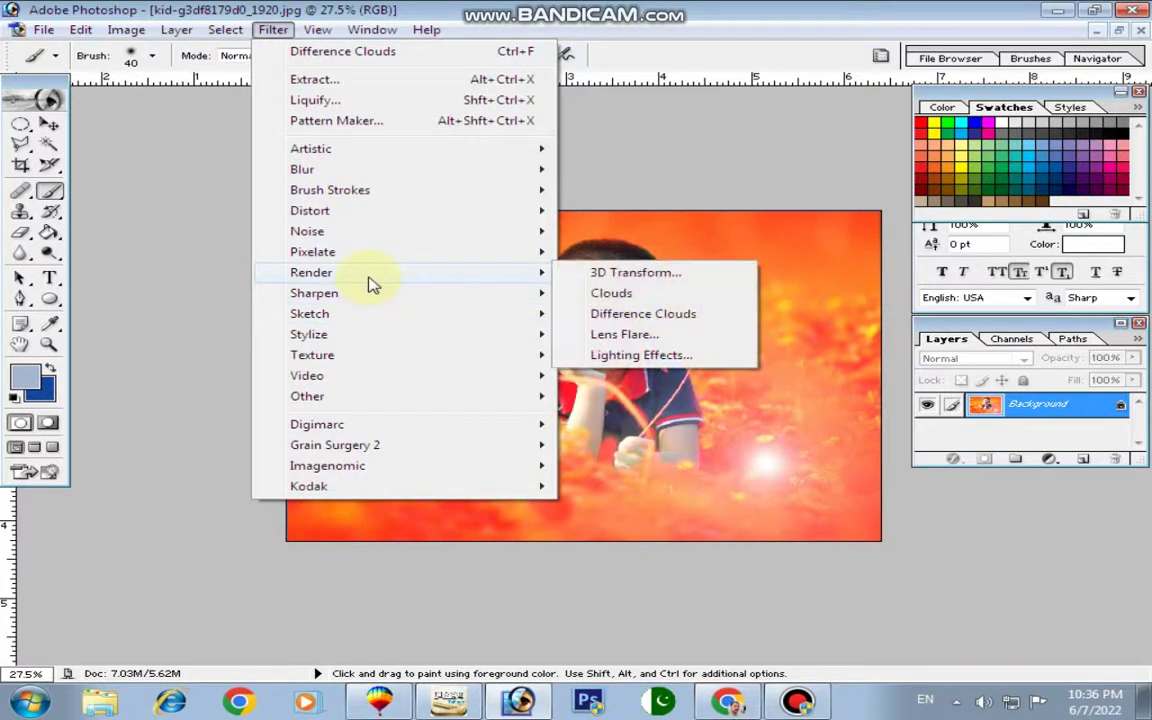
click(659, 357)
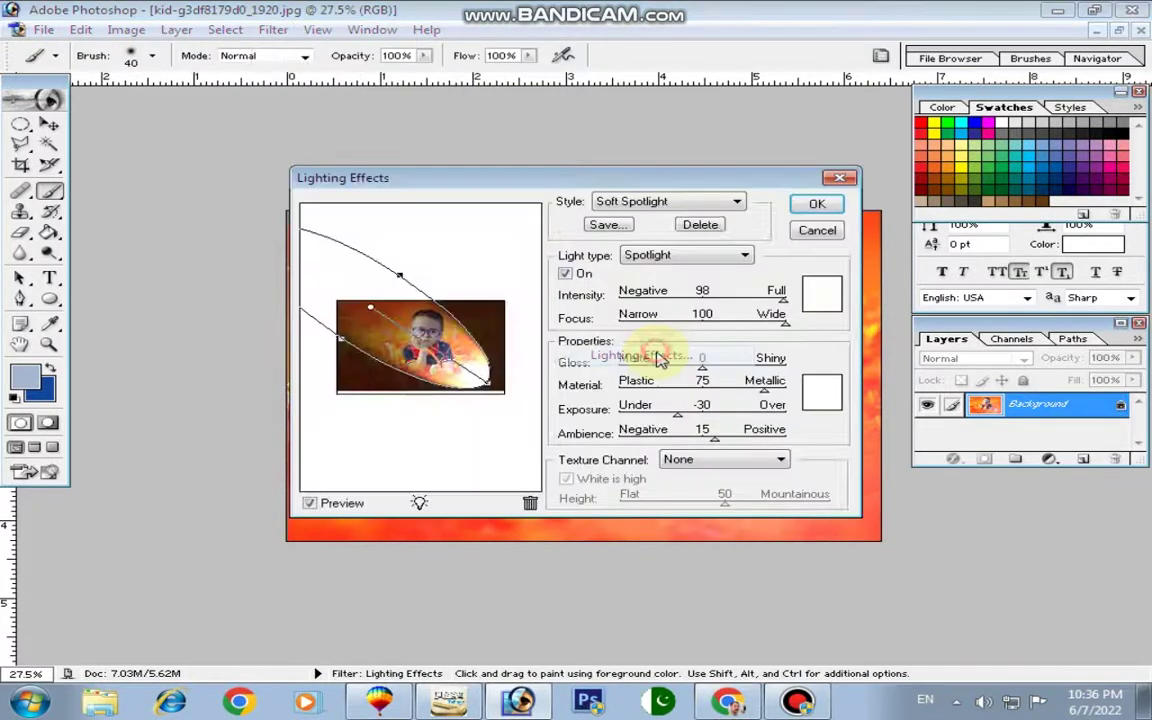
drag(683, 180, 774, 178)
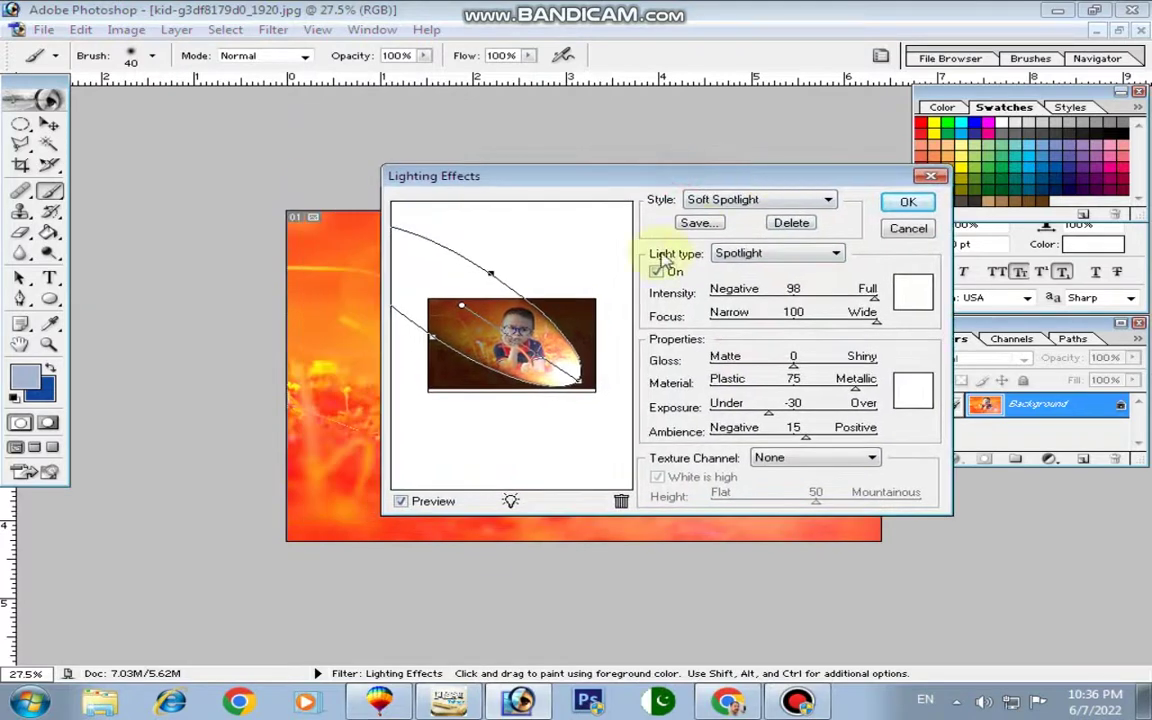
click(908, 203)
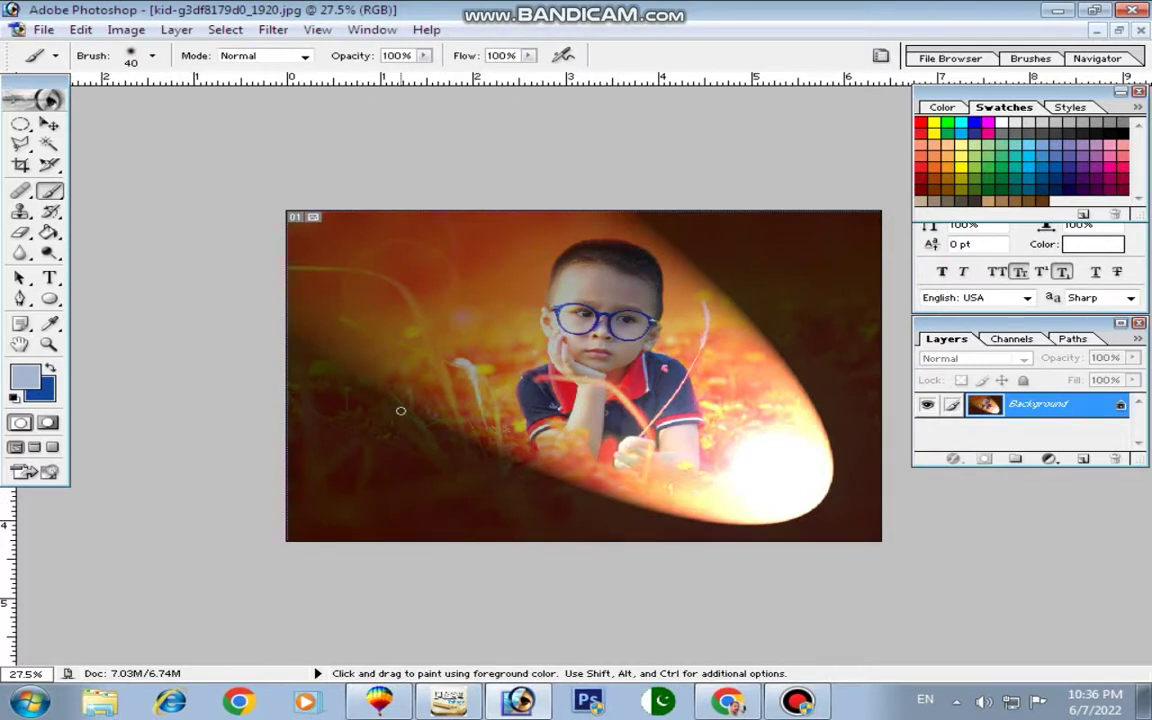
key(ctrl+0)
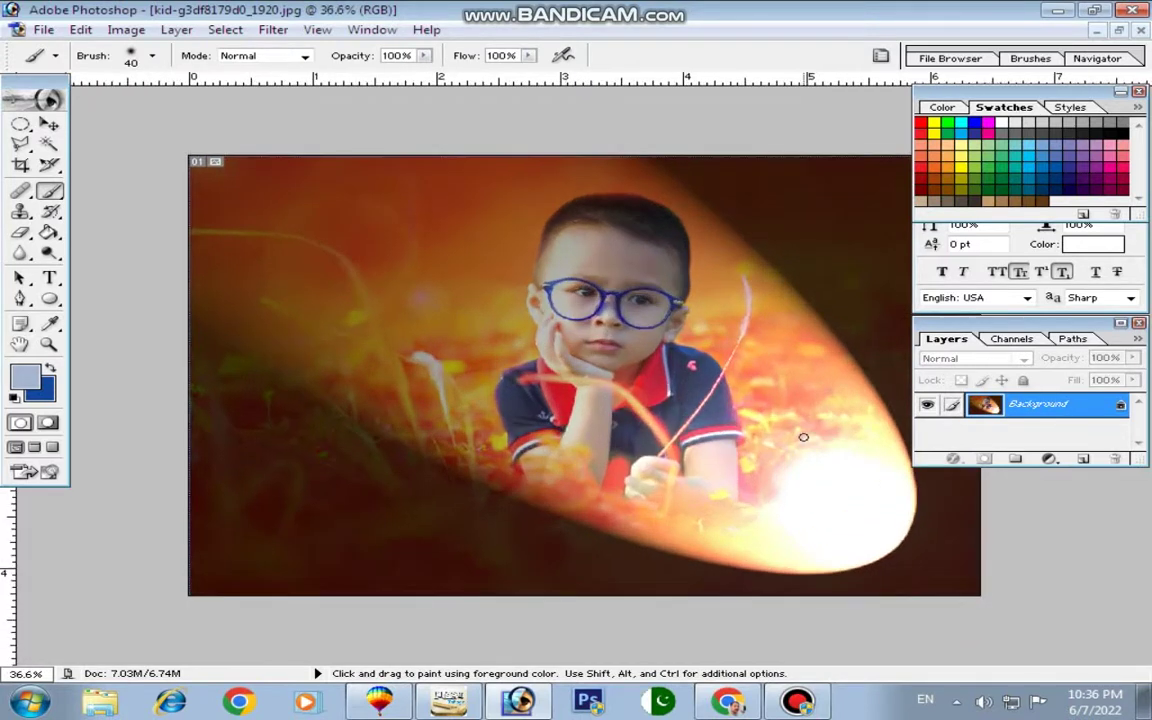
key(ctrl+0)
key(ctrl+0)
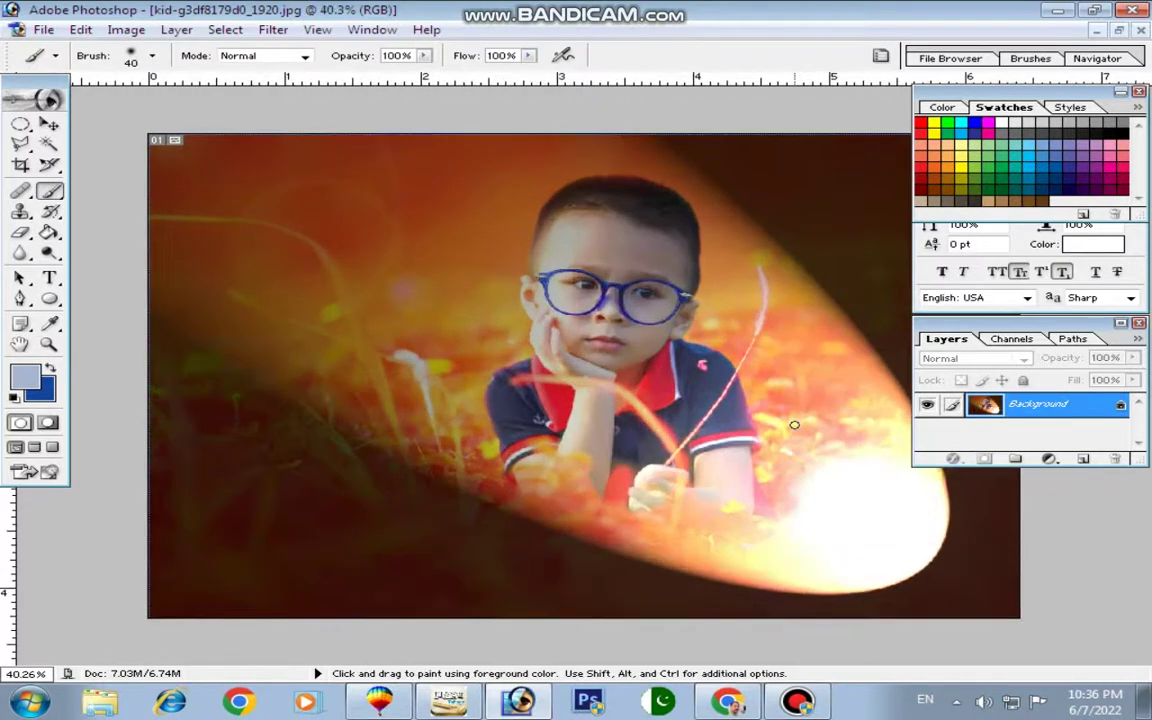
key(ctrl+0)
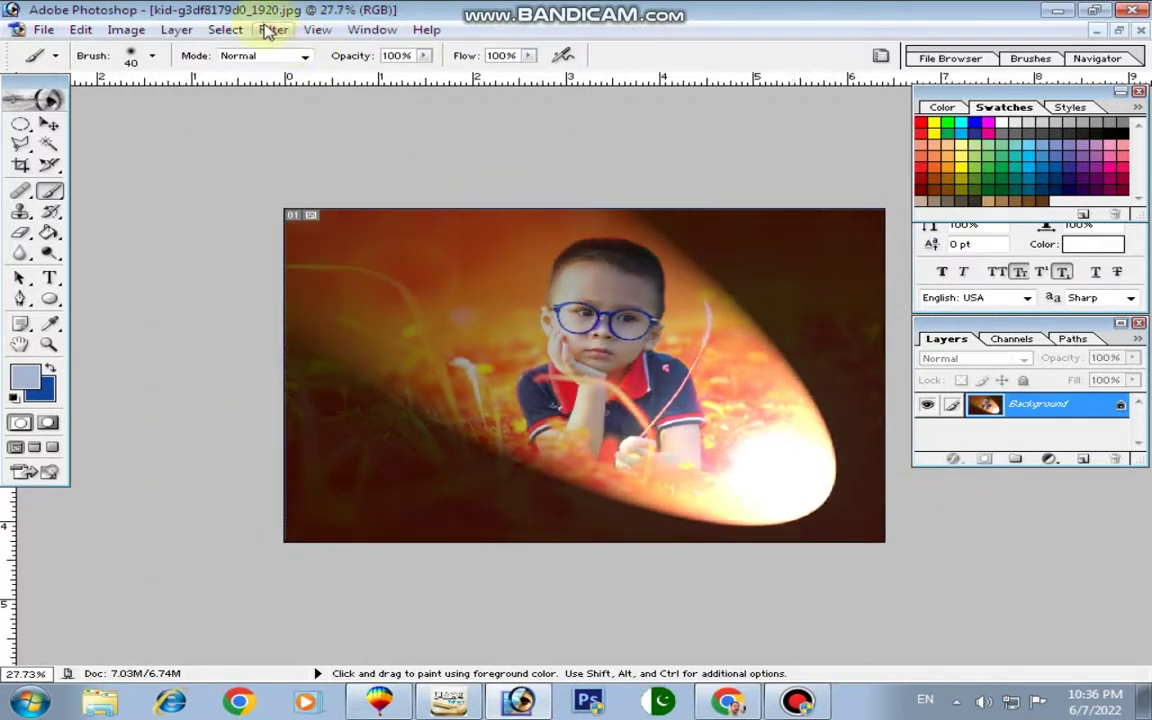
click(273, 29)
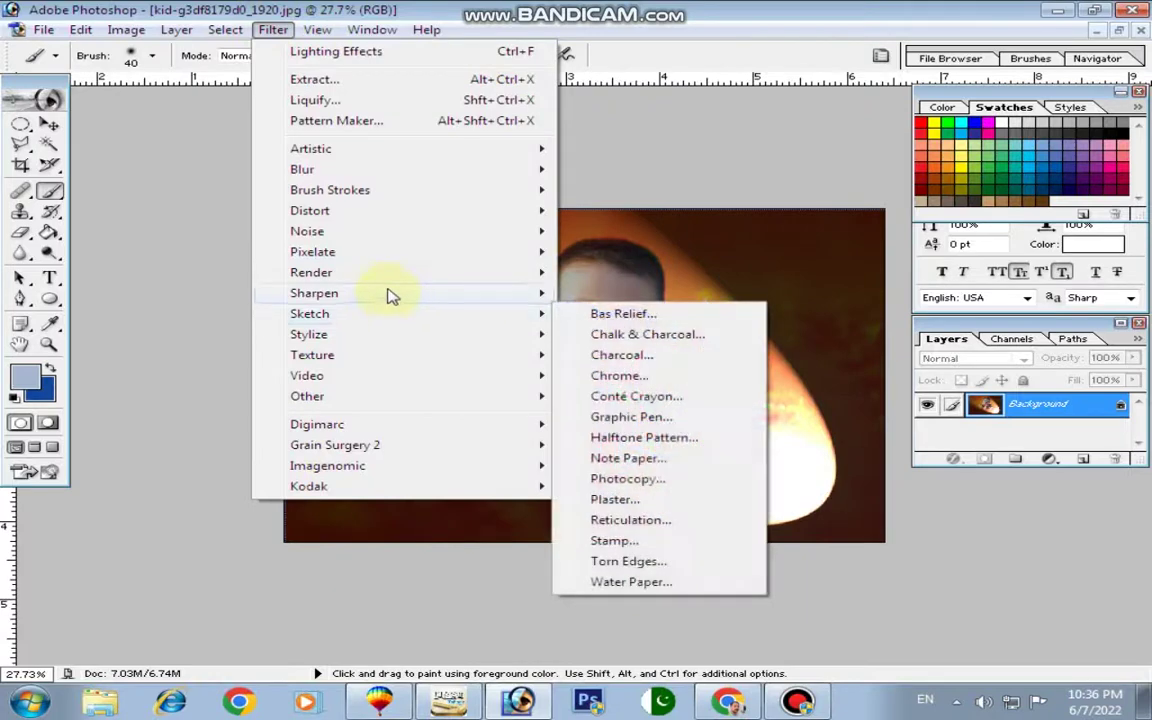
mouse_move(311, 272)
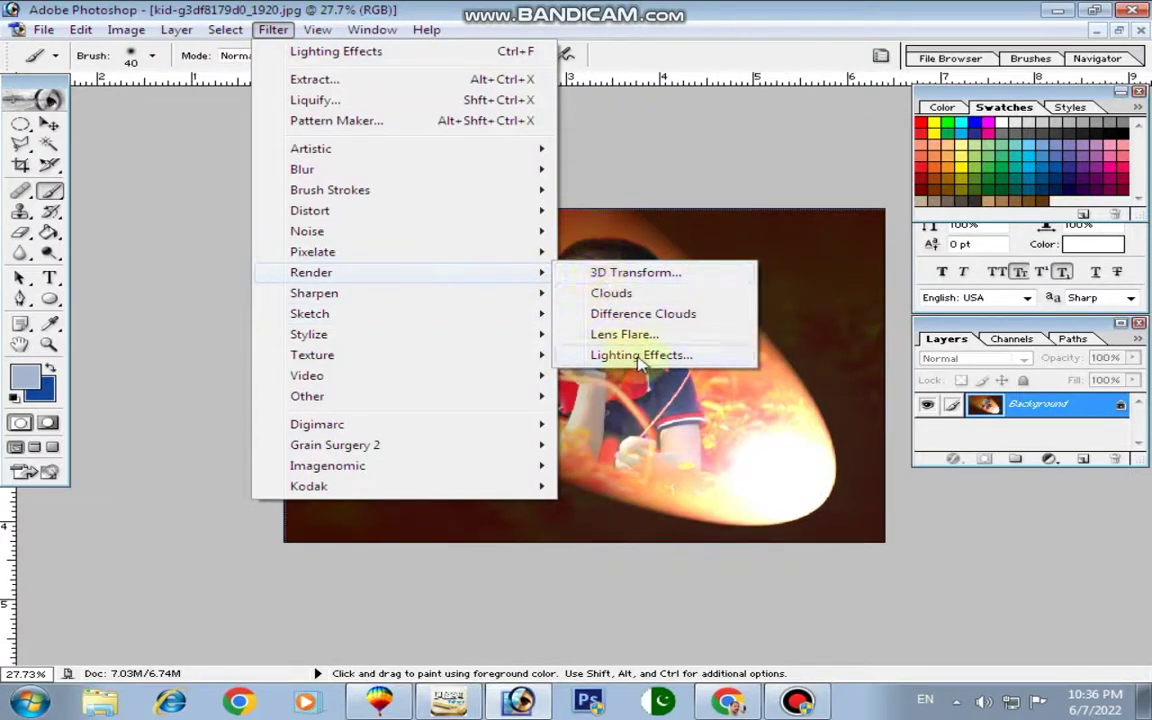
click(640, 355)
click(676, 204)
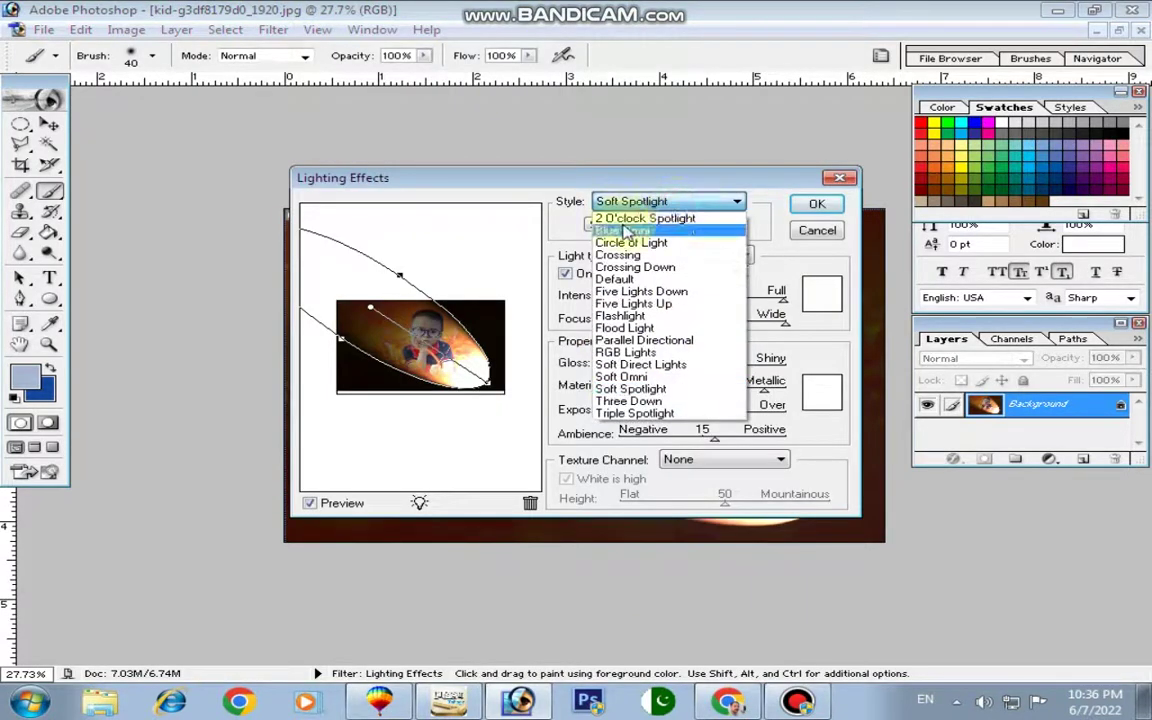
click(651, 218)
click(651, 204)
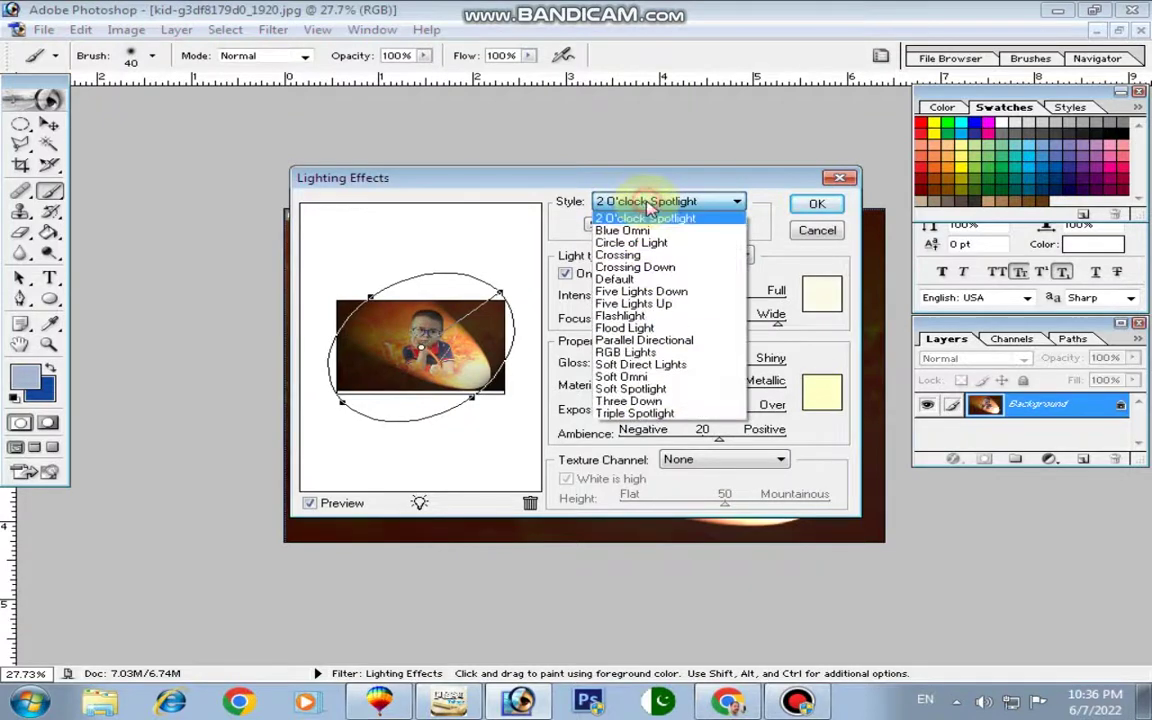
click(625, 259)
click(663, 204)
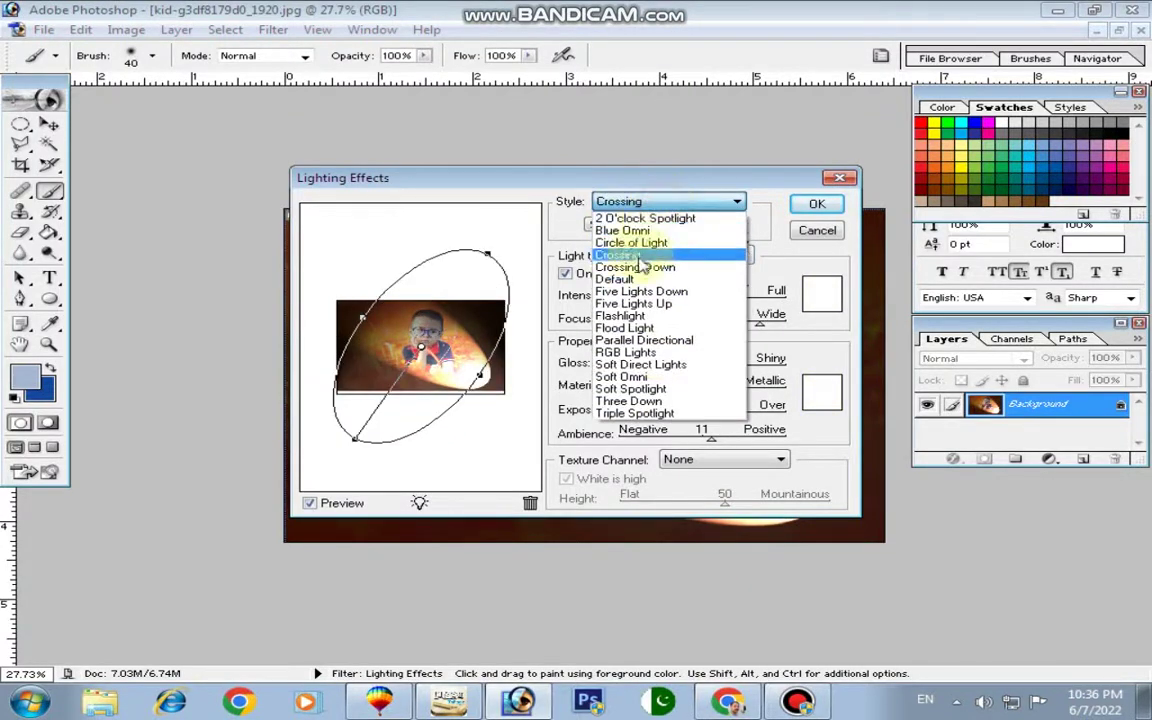
click(680, 268)
click(677, 203)
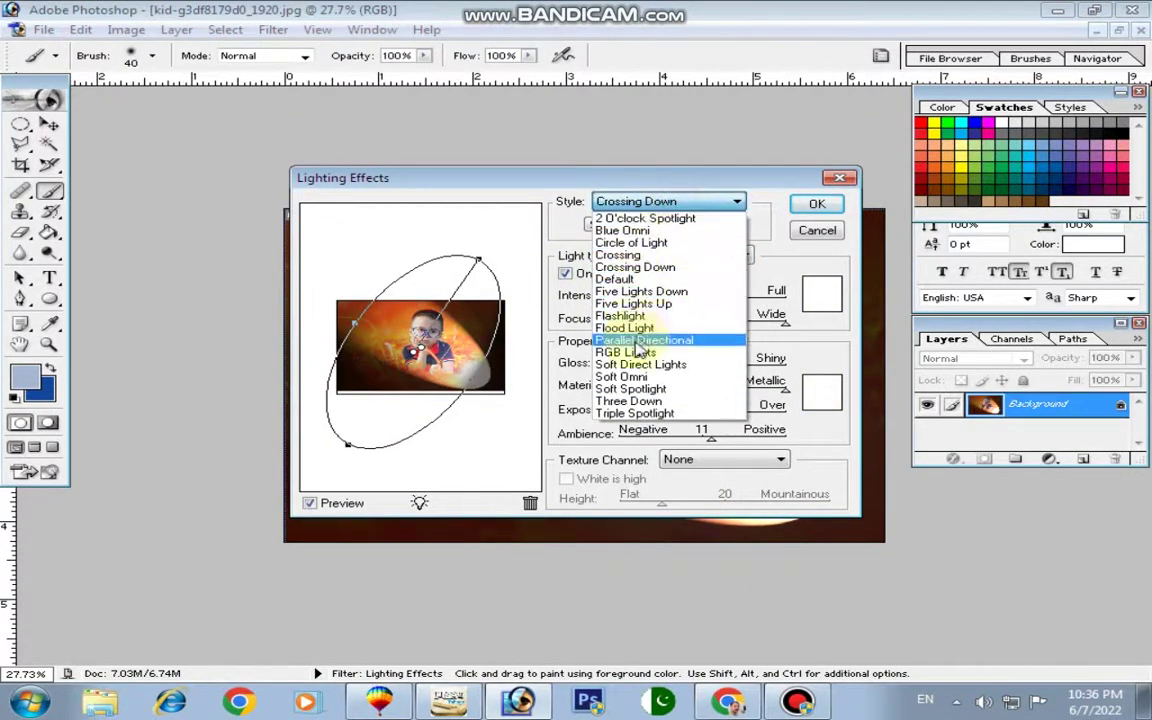
click(650, 336)
click(665, 204)
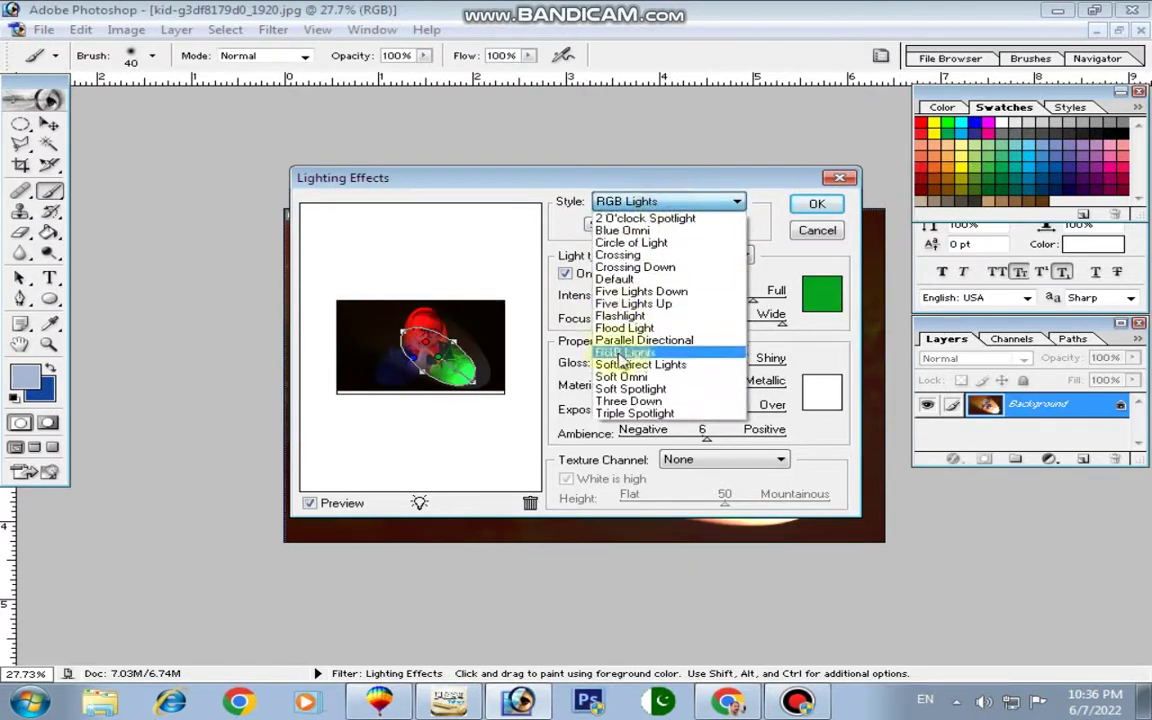
click(625, 362)
click(685, 204)
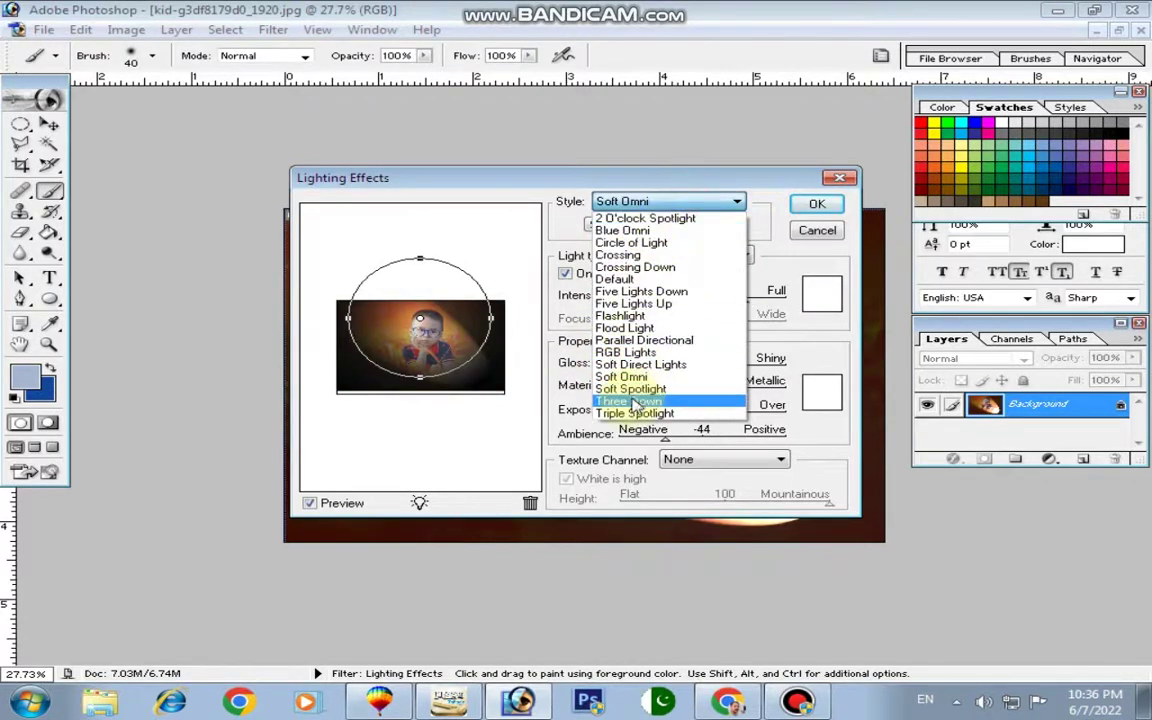
click(628, 401)
click(662, 202)
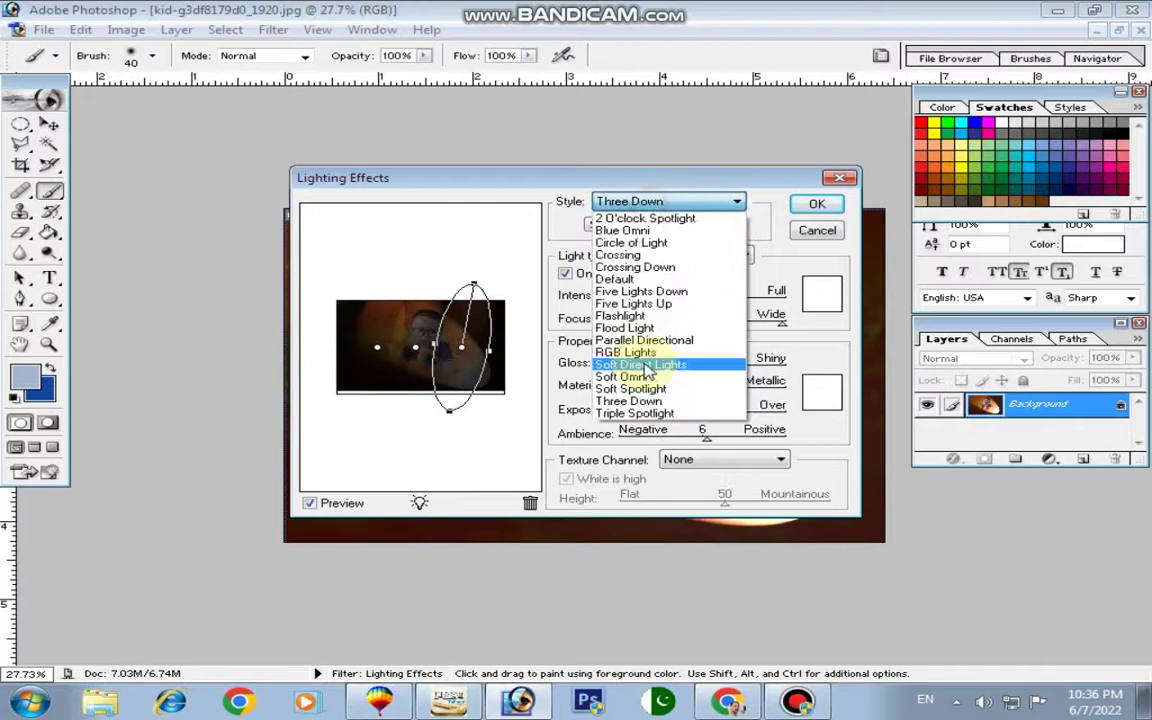
click(634, 413)
click(665, 202)
click(640, 267)
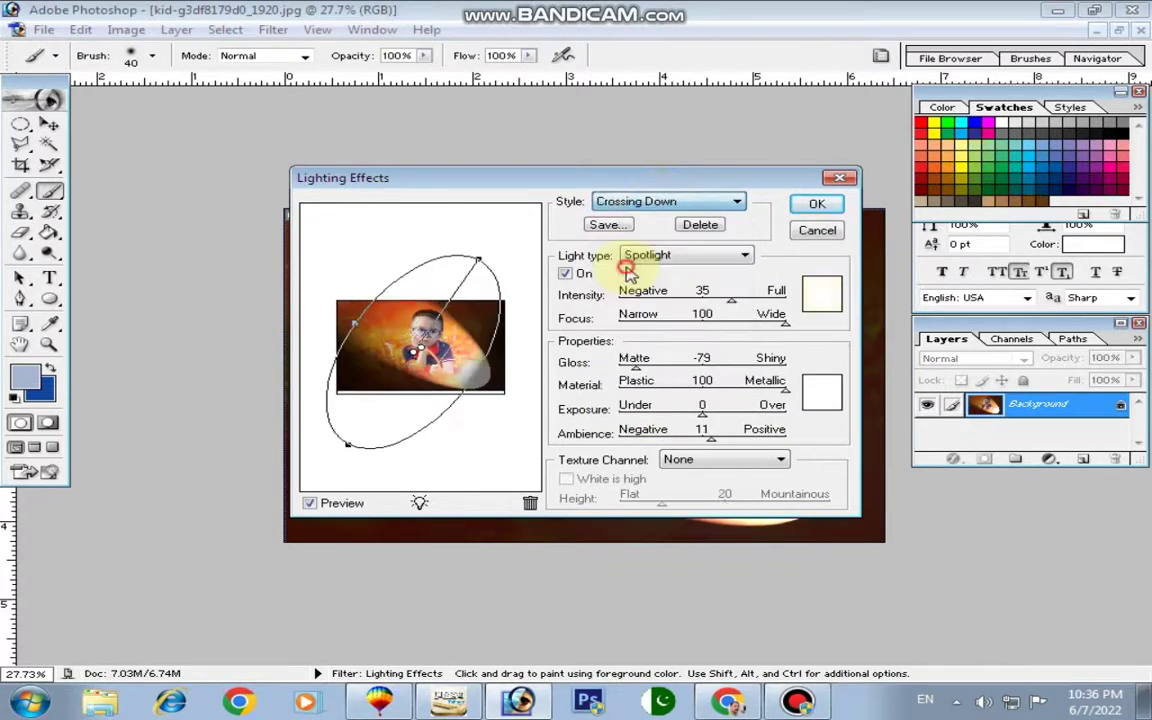
click(685, 255)
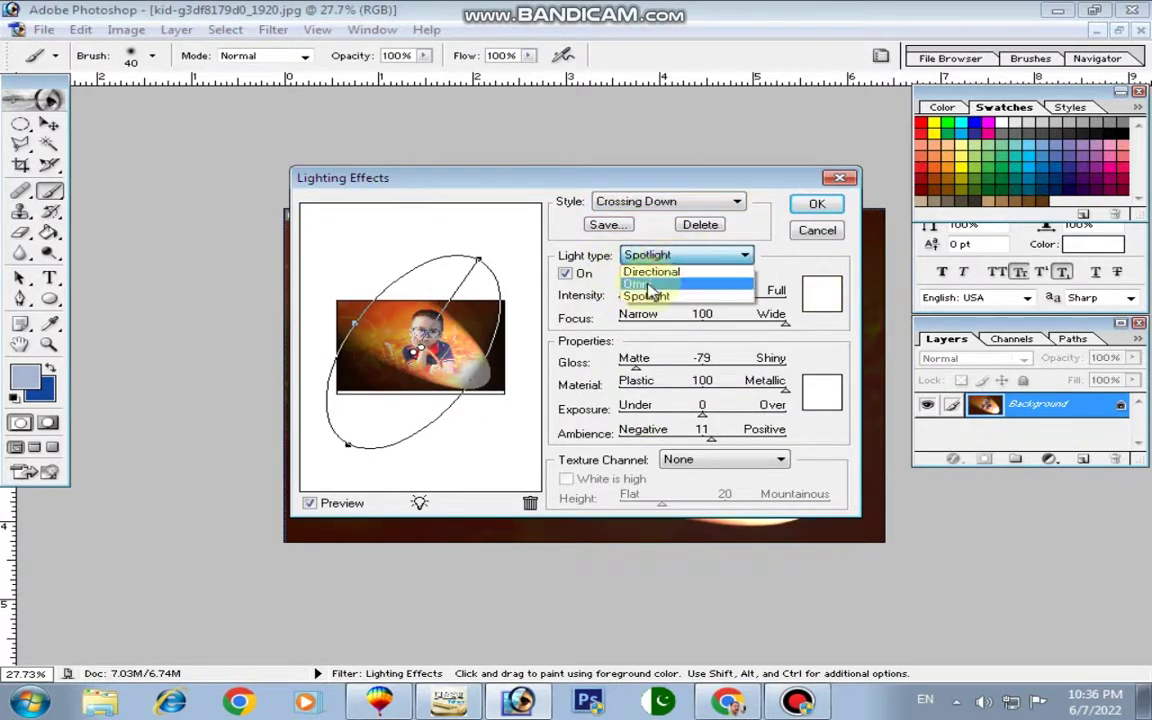
click(645, 280)
click(675, 257)
click(660, 267)
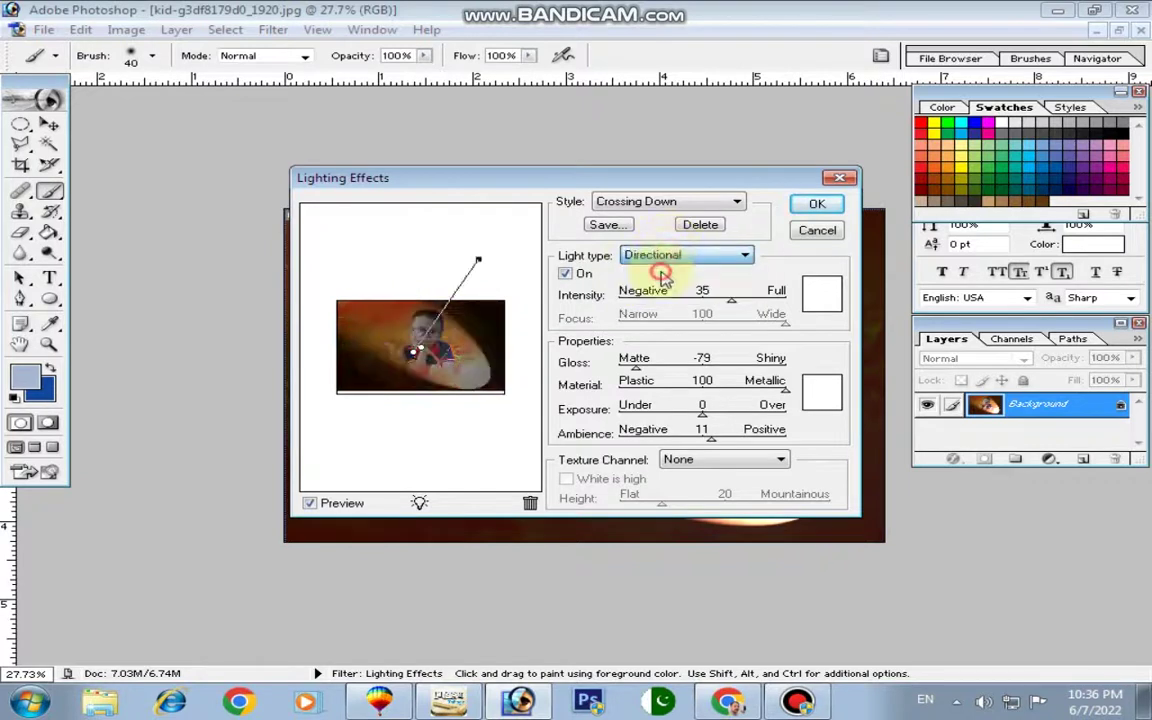
mouse_move(731, 308)
mouse_down()
mouse_move(704, 310)
mouse_move(760, 306)
mouse_up()
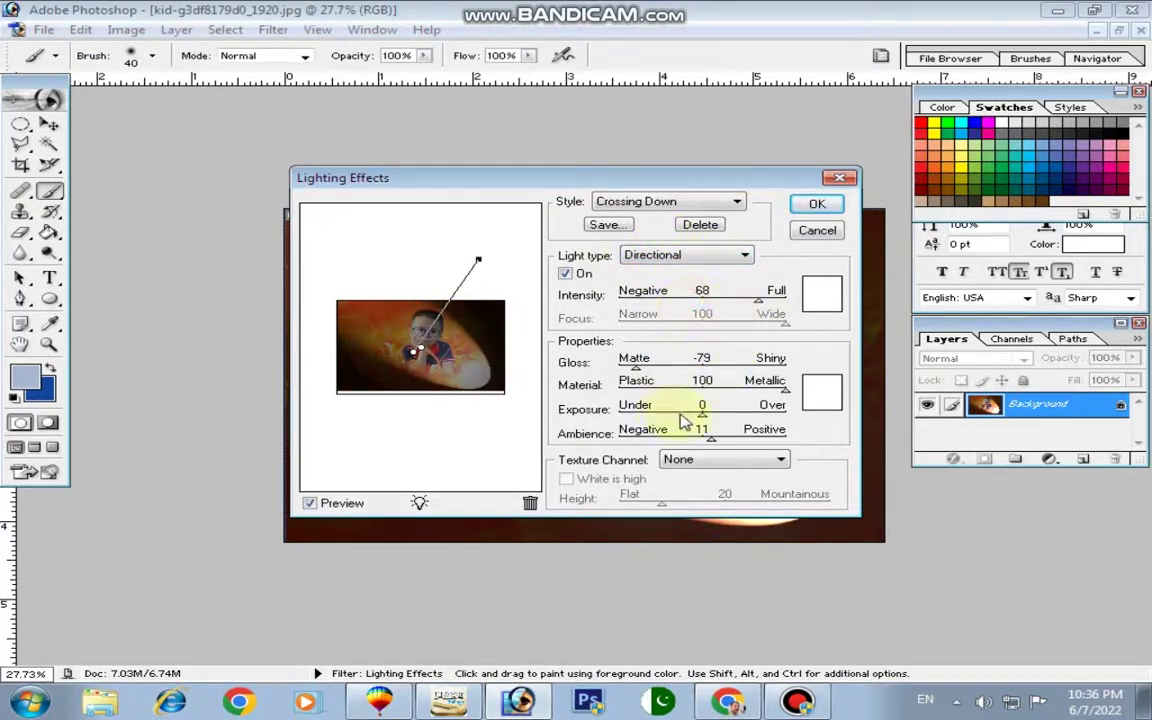
click(700, 459)
click(689, 488)
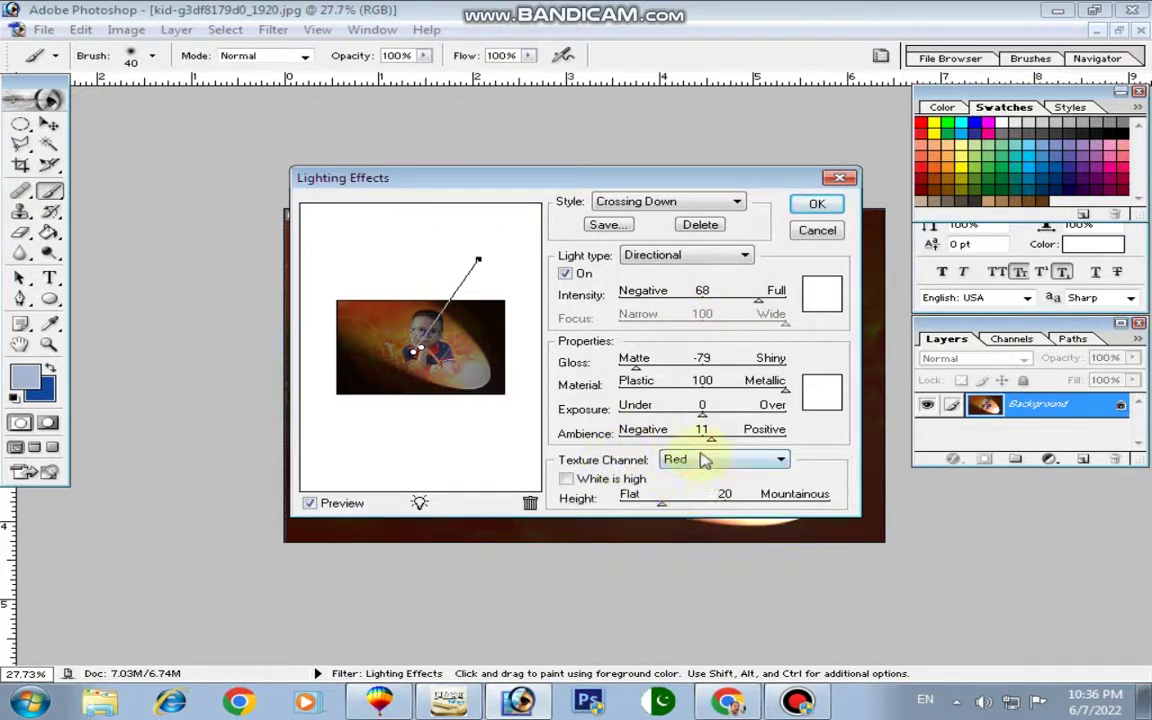
click(704, 459)
click(682, 500)
click(694, 461)
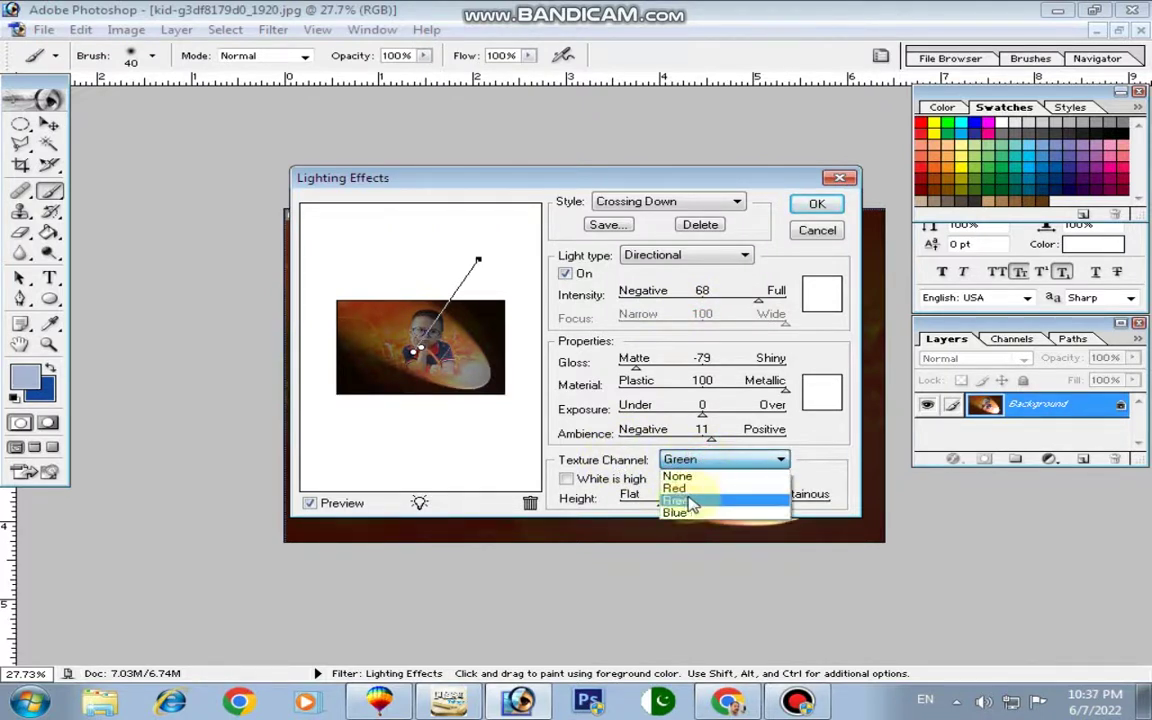
click(676, 512)
click(700, 461)
click(688, 478)
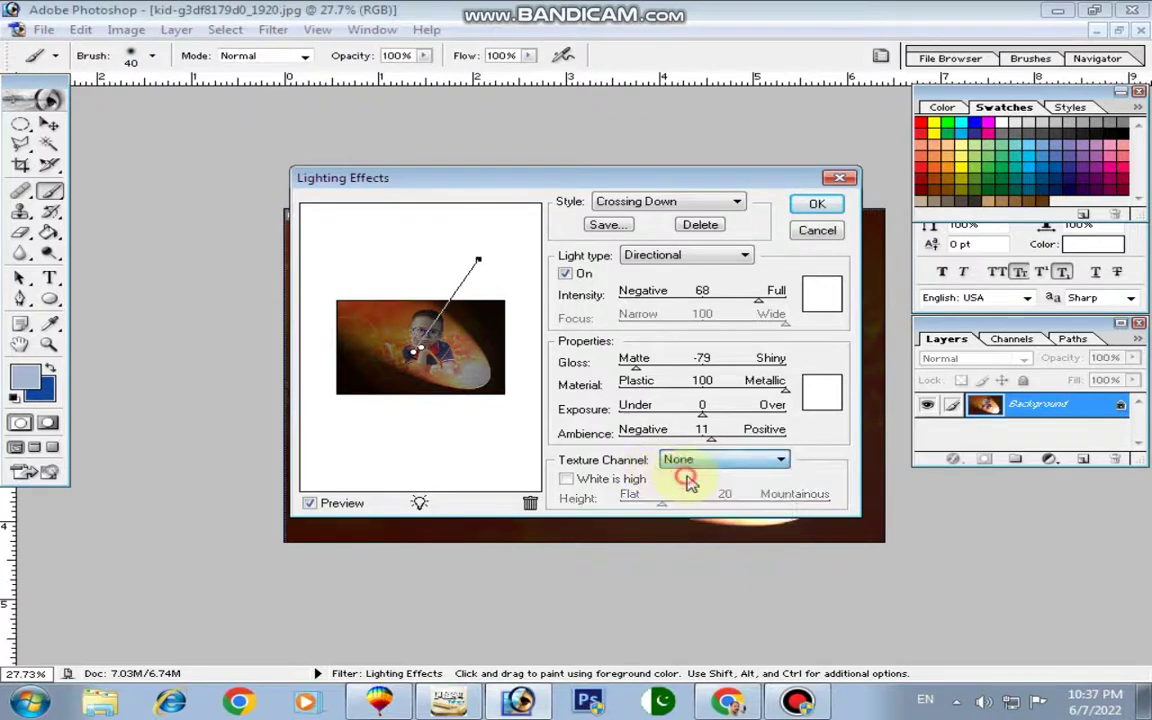
click(700, 460)
click(680, 484)
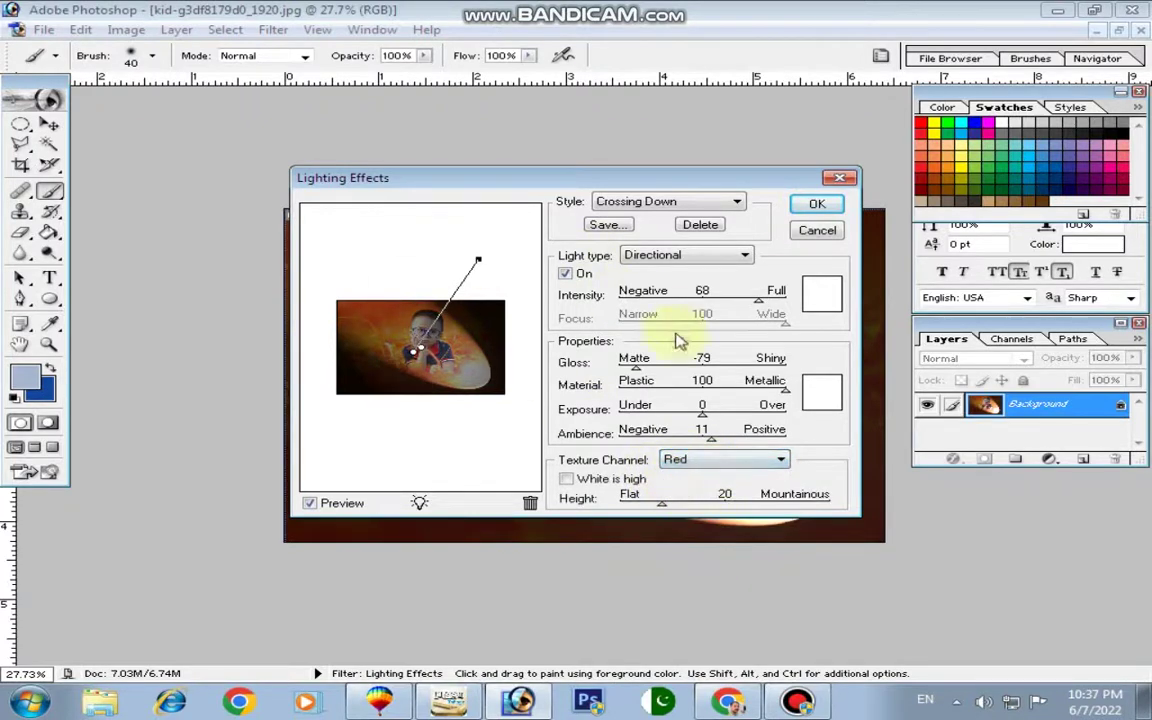
click(817, 203)
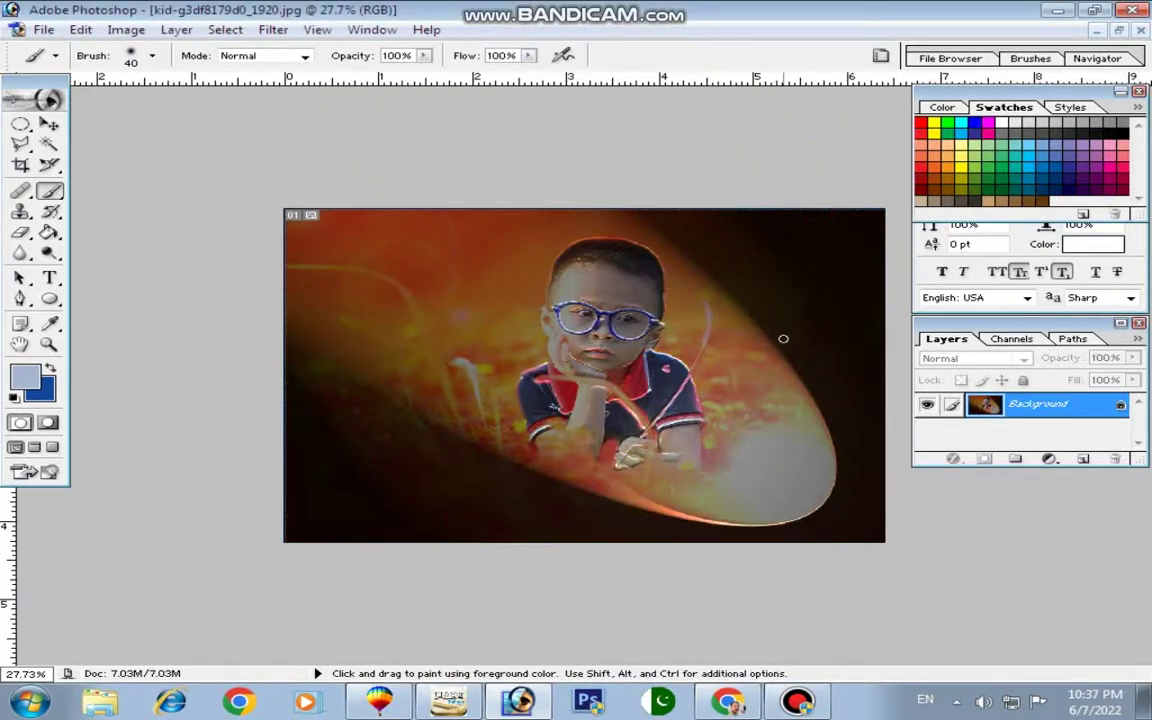
key(ctrl+0)
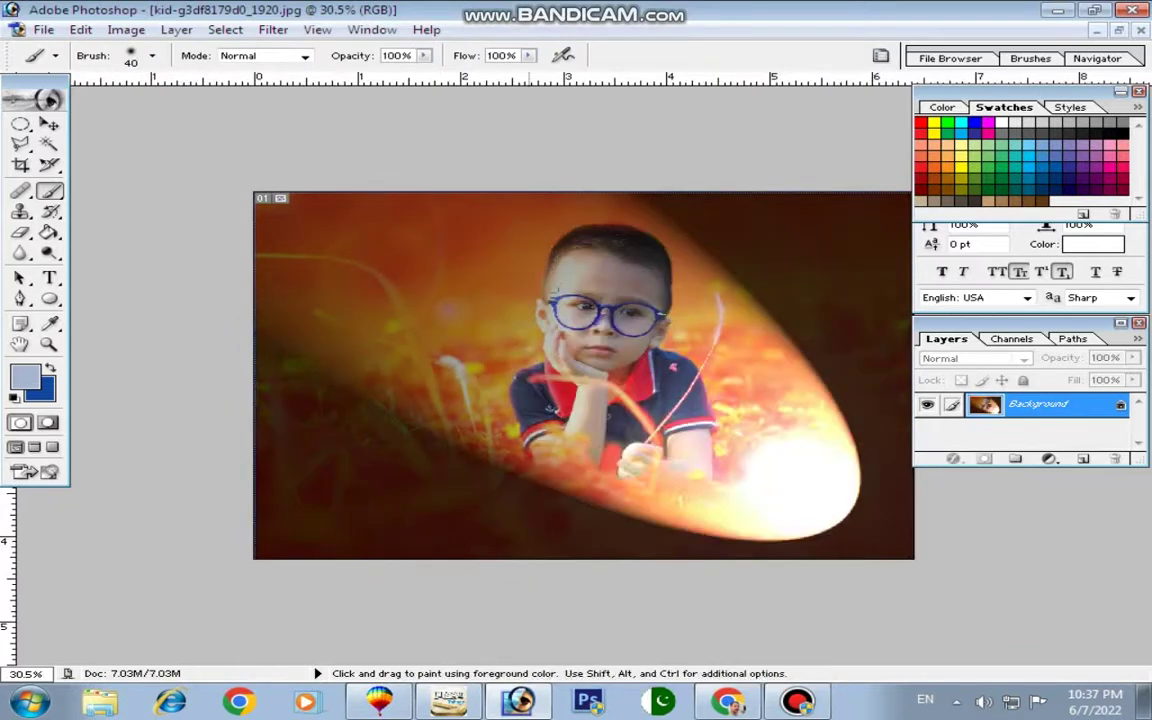
key(ctrl+z)
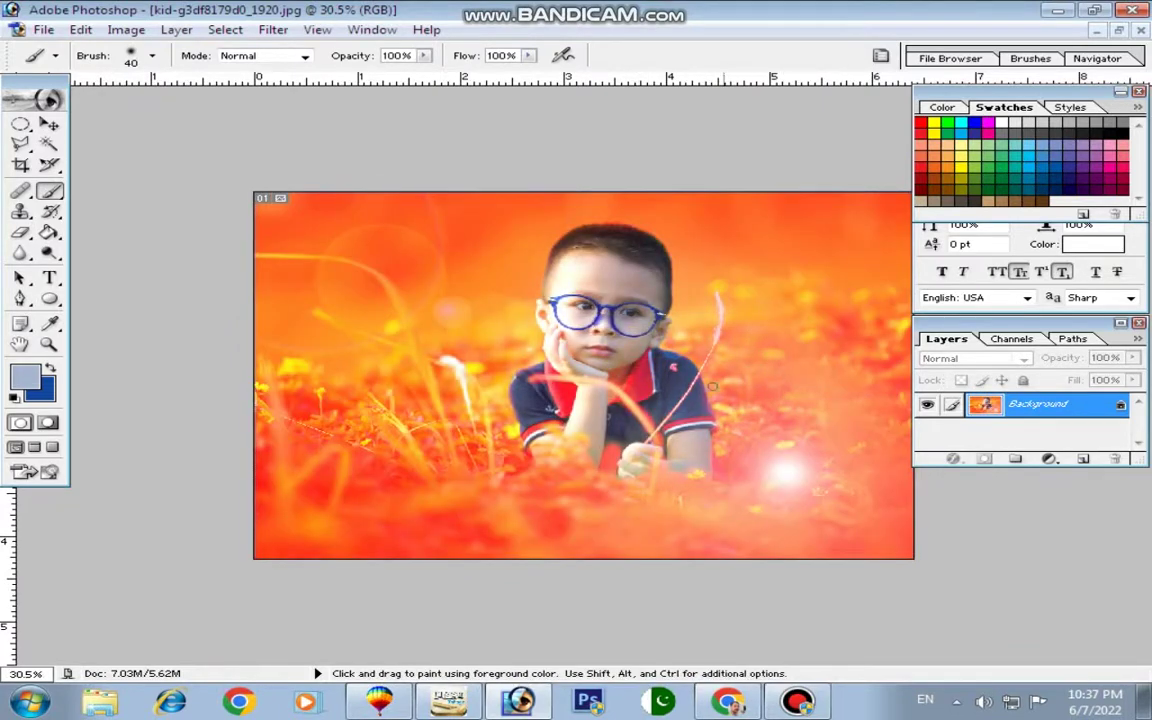
Step: Apply a 105mm Prime Lens Flare centred in the upper-left background
click(273, 30)
mouse_move(310, 210)
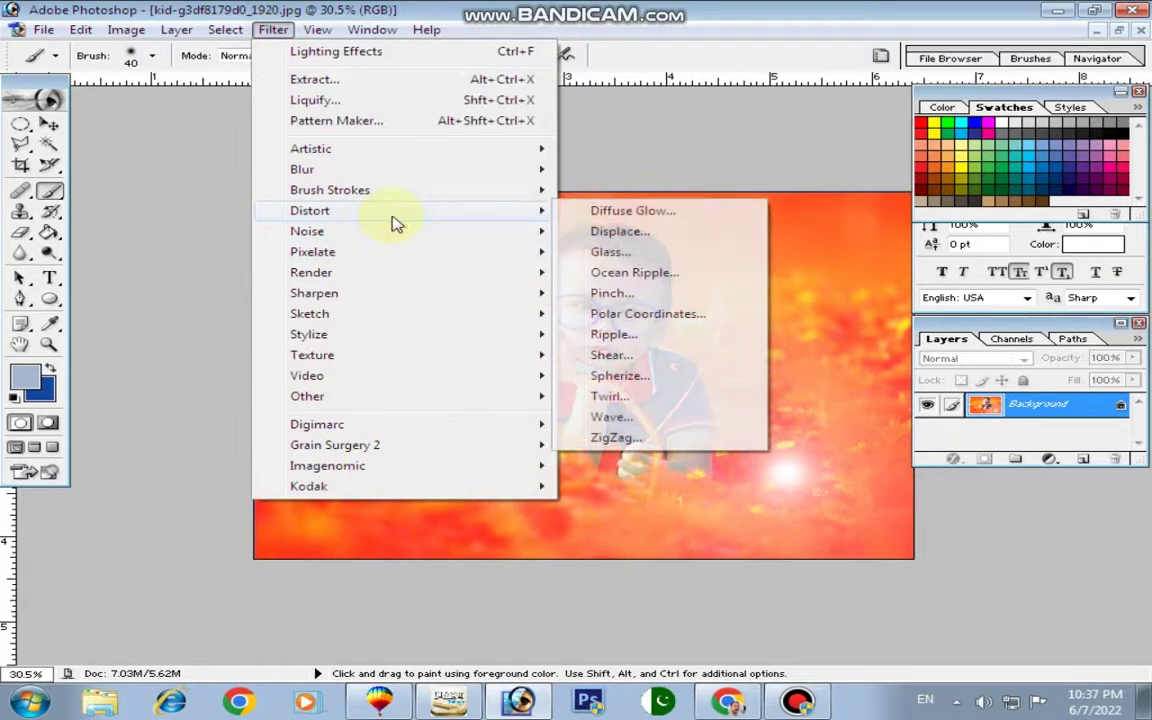
click(390, 272)
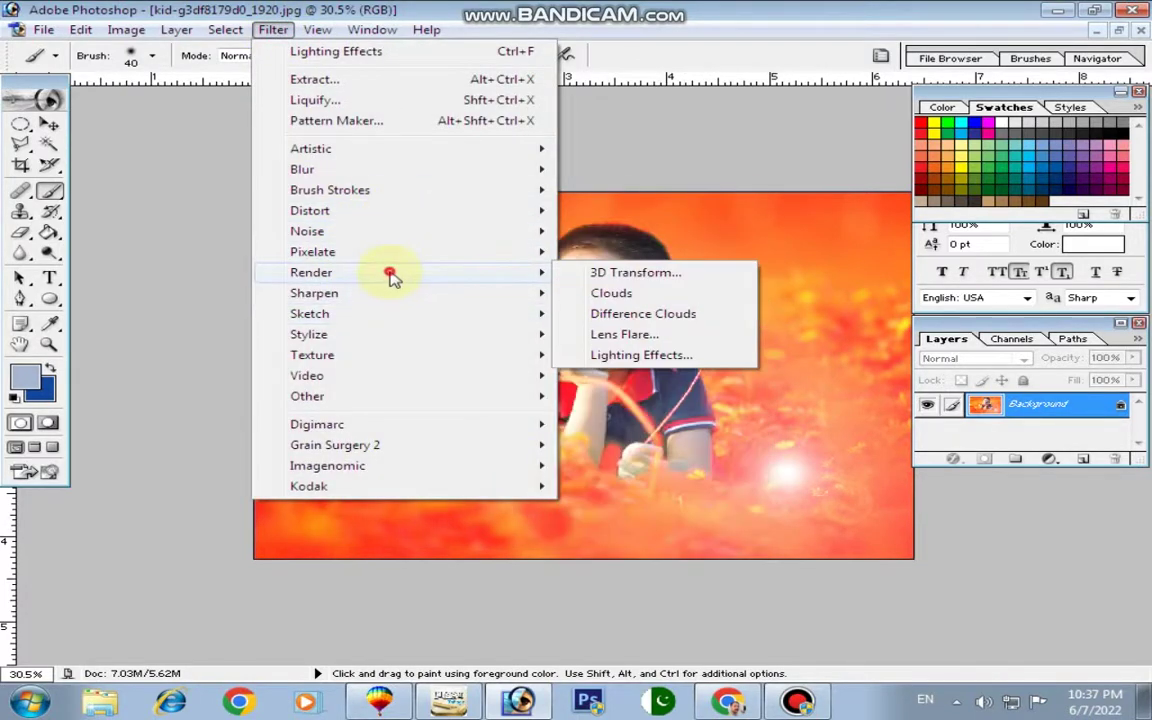
click(590, 338)
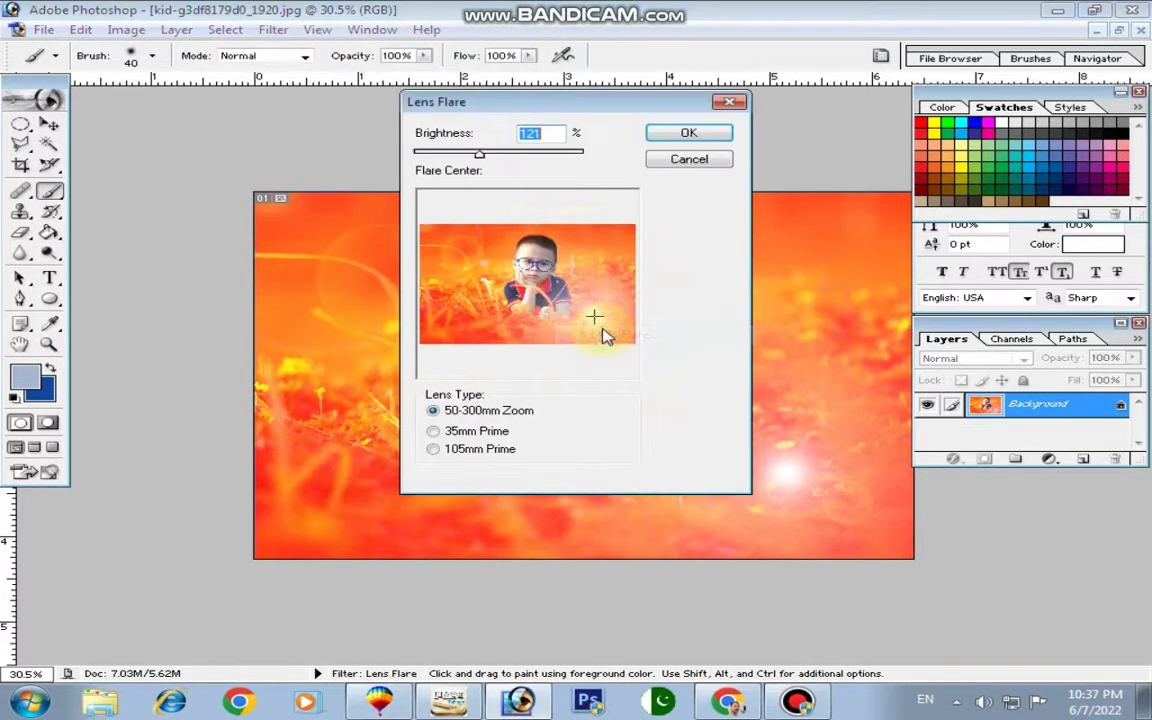
click(456, 243)
drag(455, 244, 459, 255)
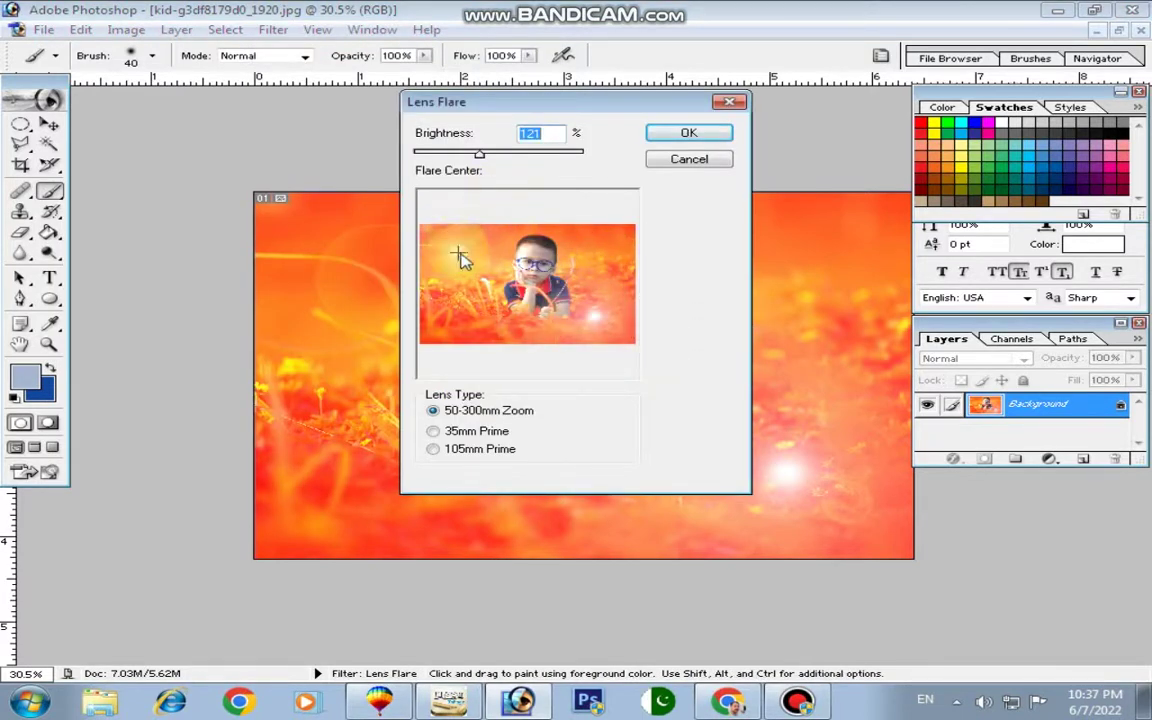
drag(479, 158, 451, 156)
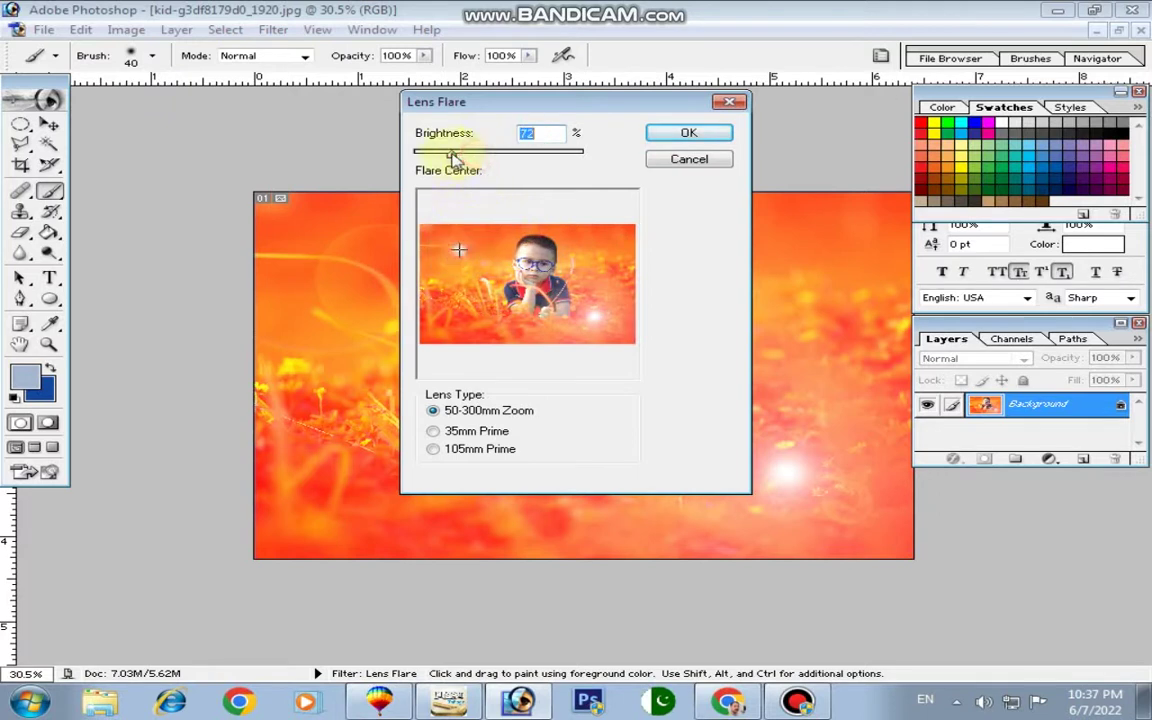
click(434, 450)
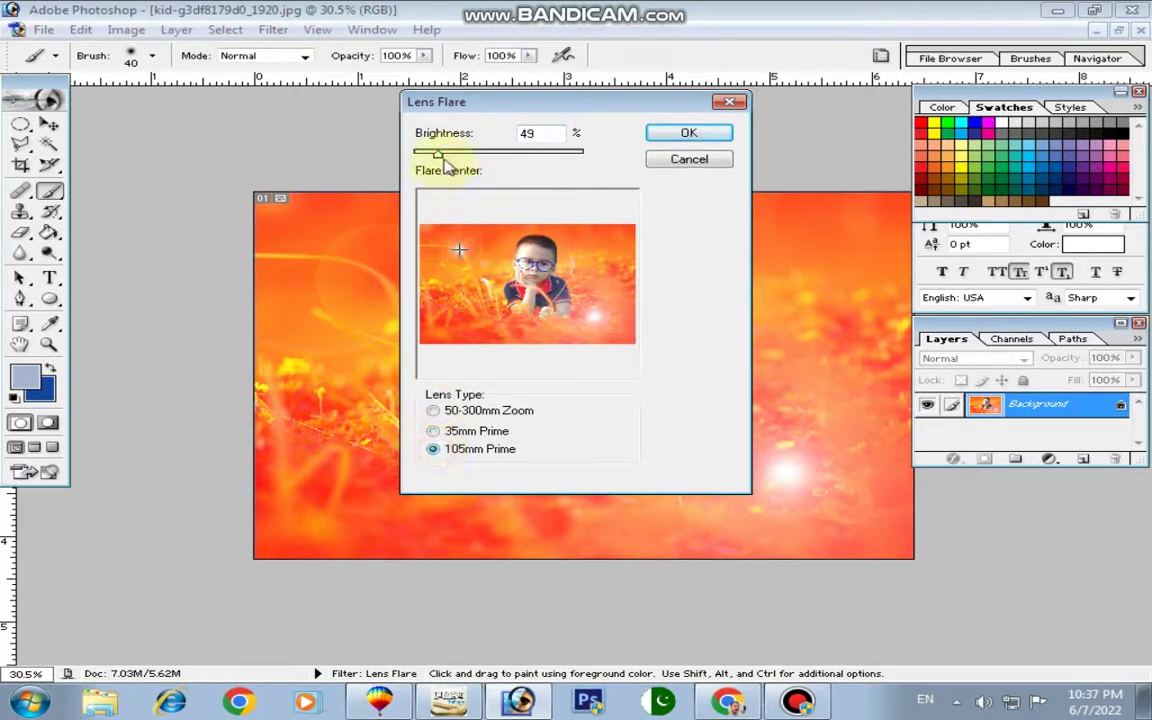
drag(452, 158, 466, 158)
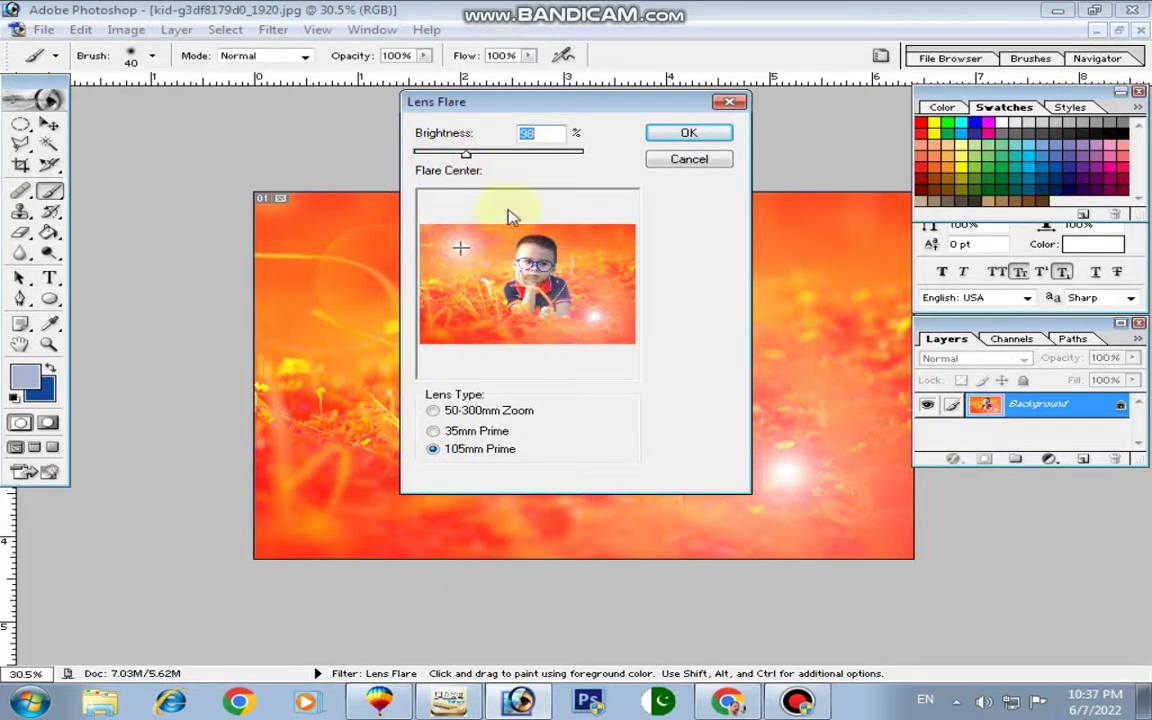
click(686, 134)
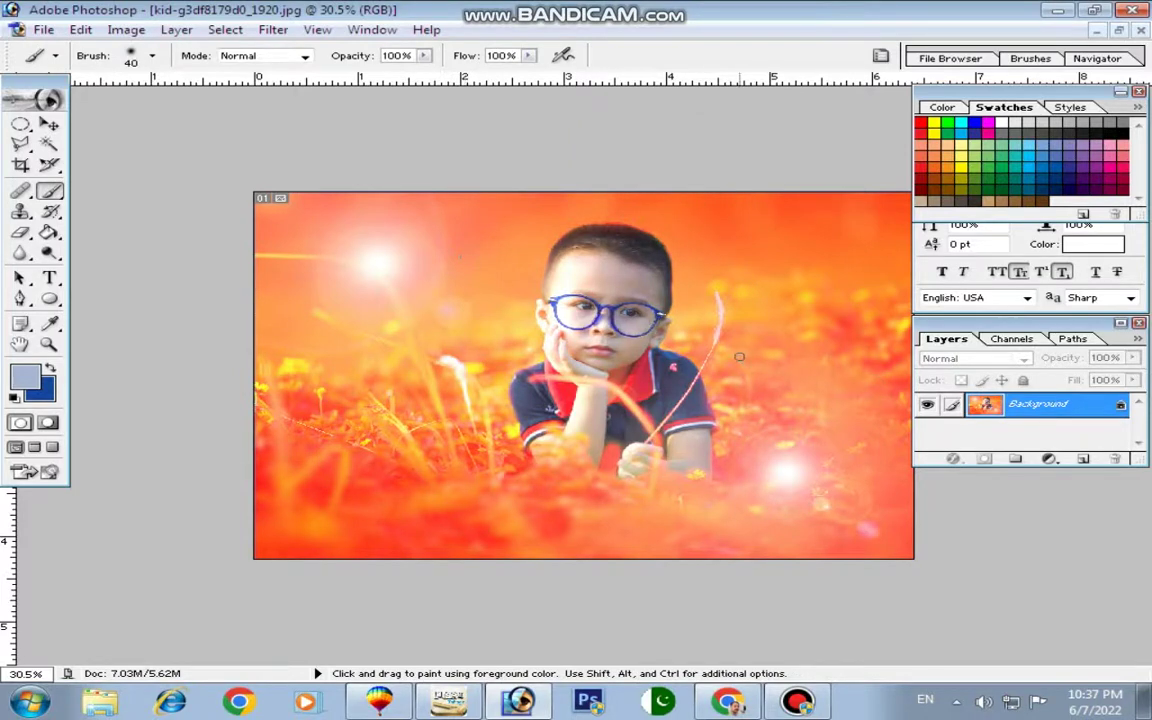
Step: Save the picture as a new JPEG named 22 on the Desktop
click(43, 29)
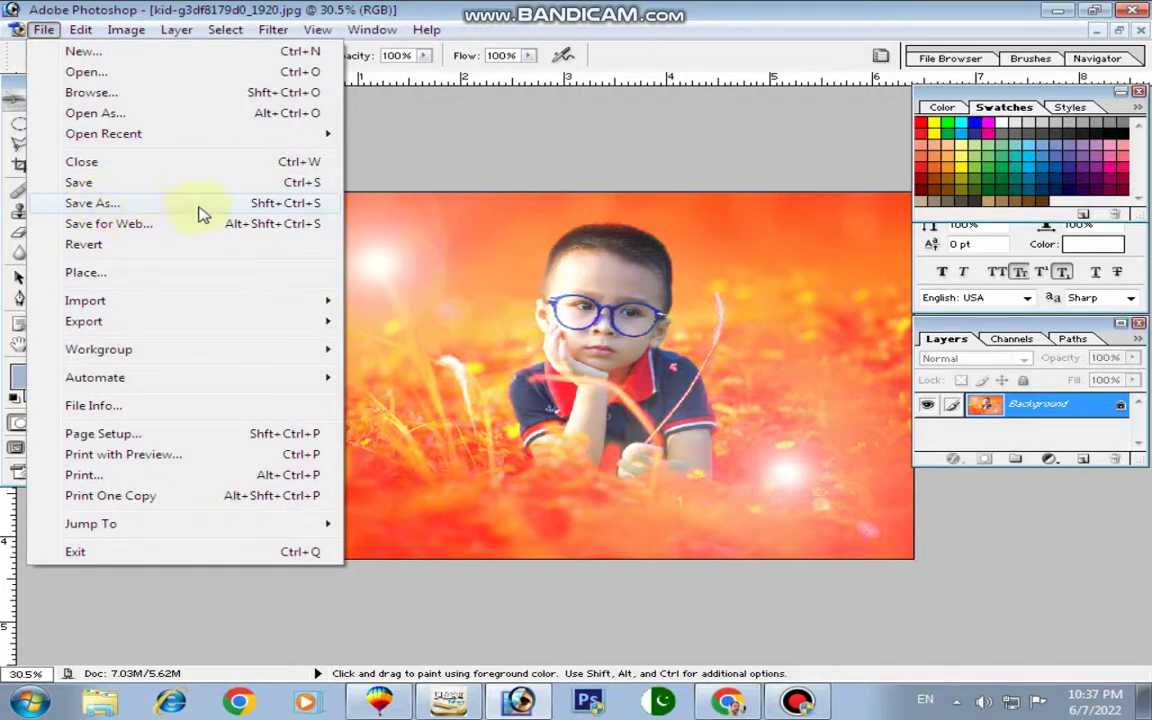
click(200, 214)
click(672, 369)
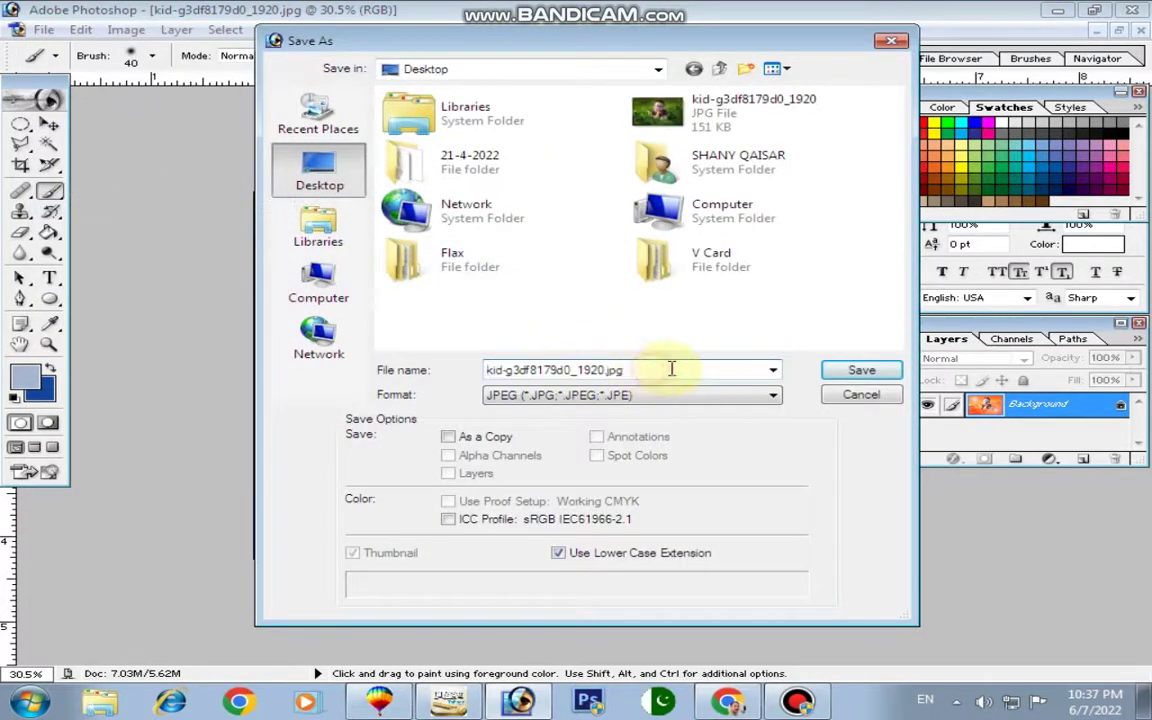
drag(672, 369, 477, 369)
text(22)
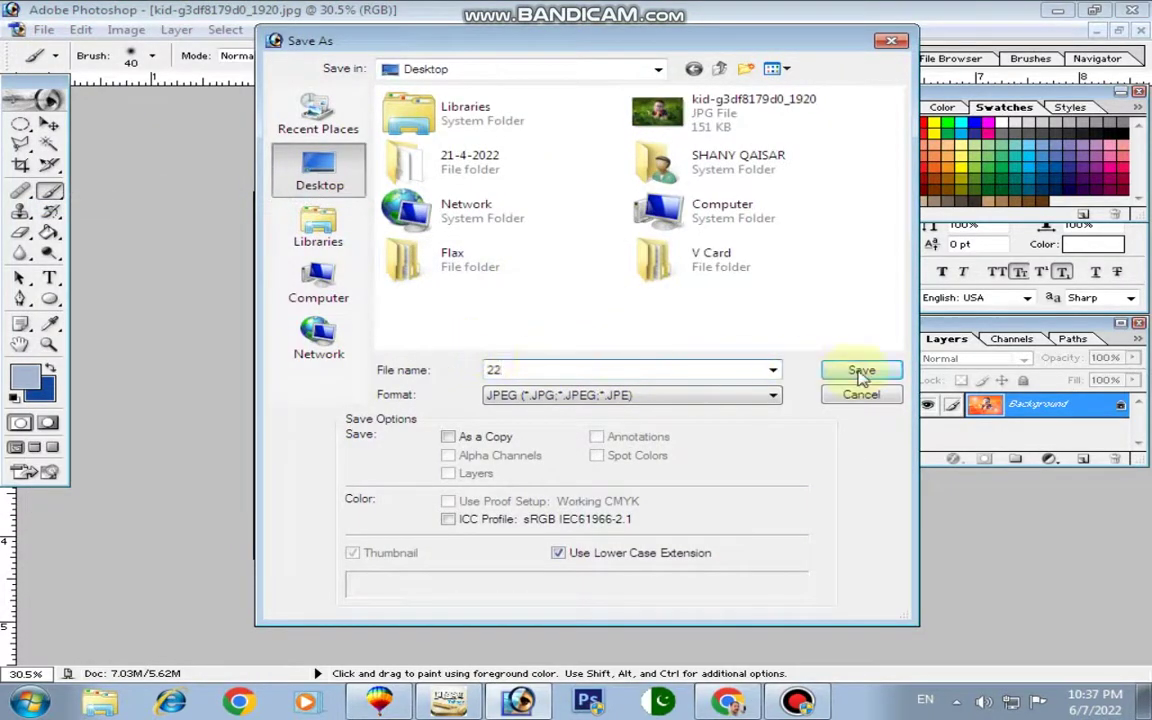
click(857, 370)
click(740, 222)
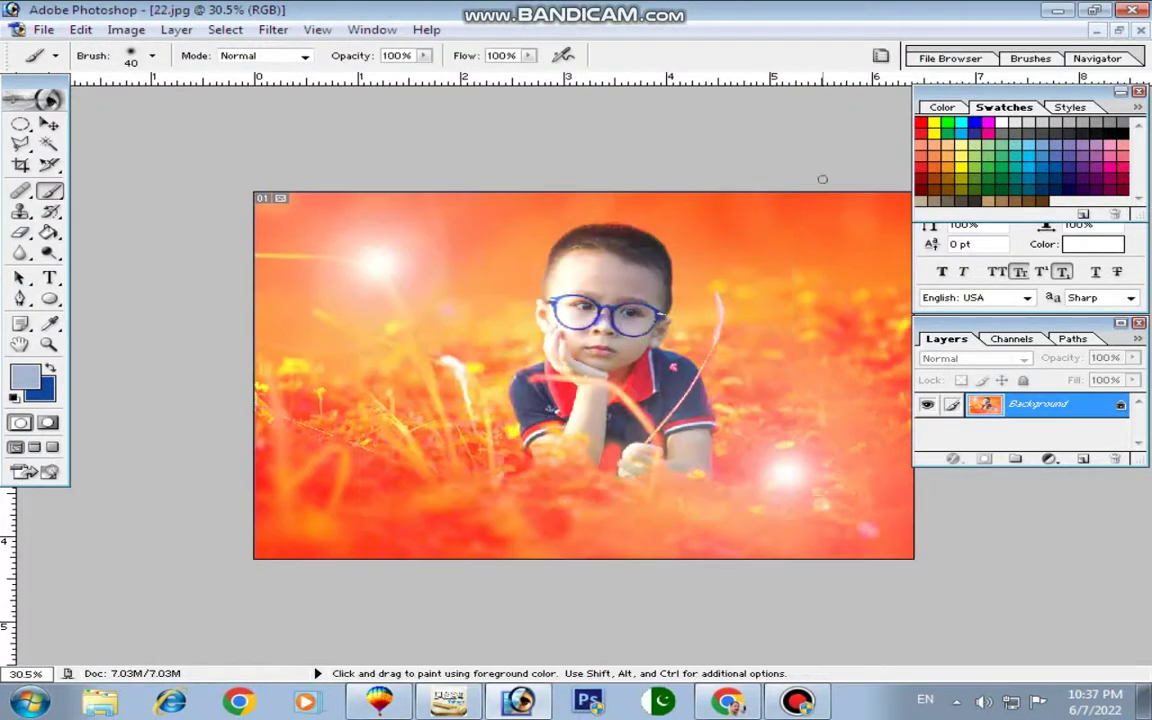
Step: Close the document and view the original green photo, then 22.jpg, in Windows Photo Viewer
click(1141, 32)
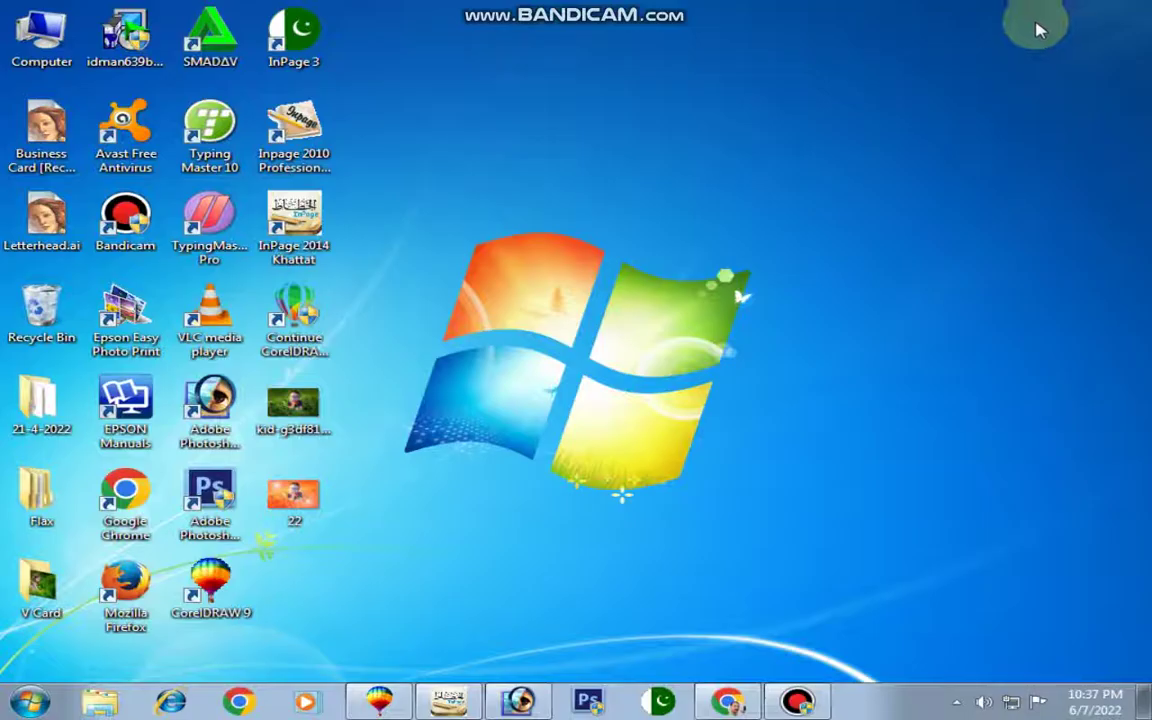
click(1057, 10)
double_click(305, 410)
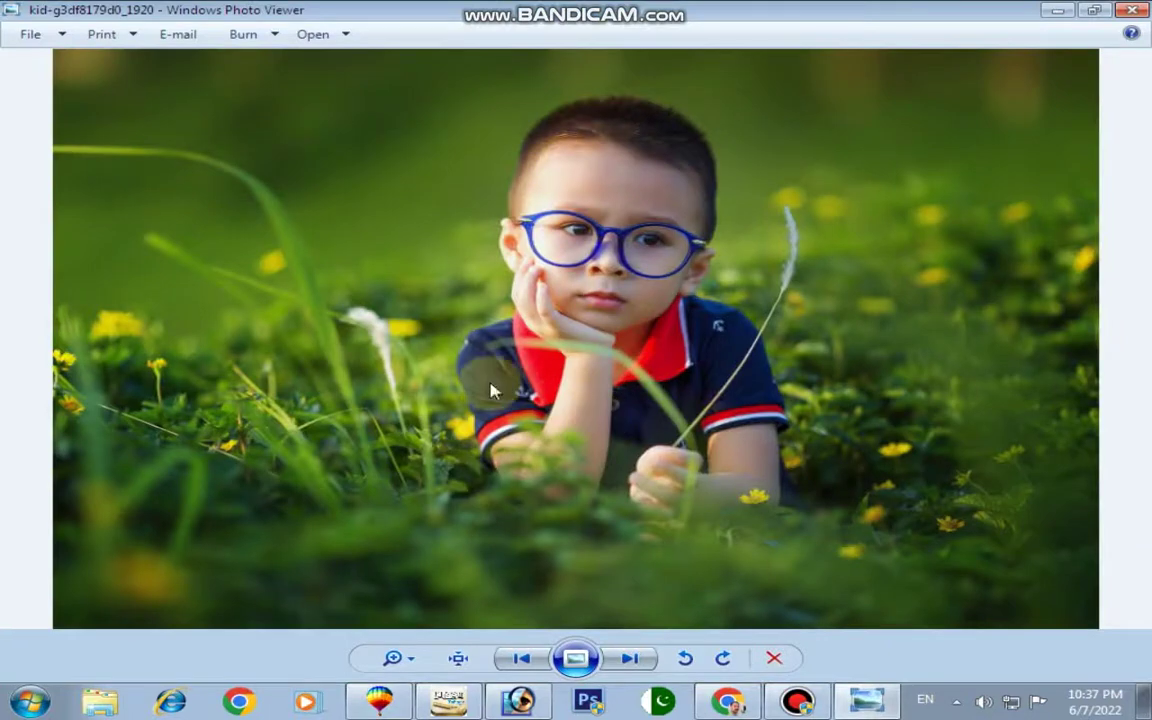
click(627, 658)
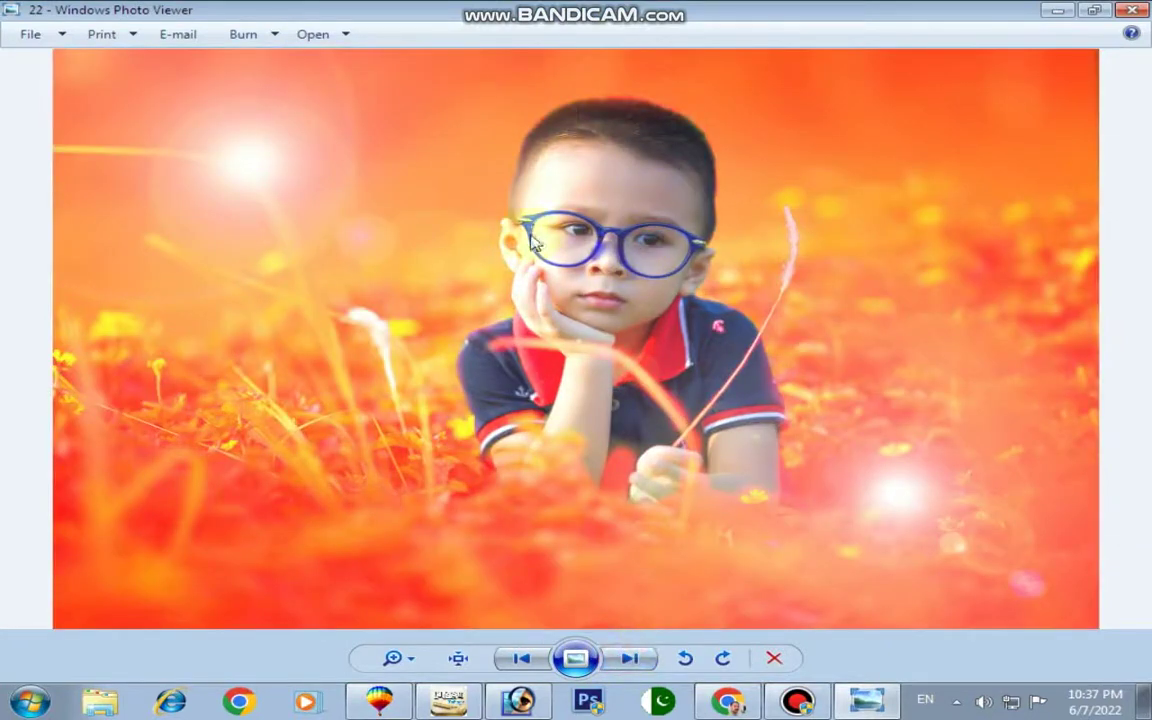